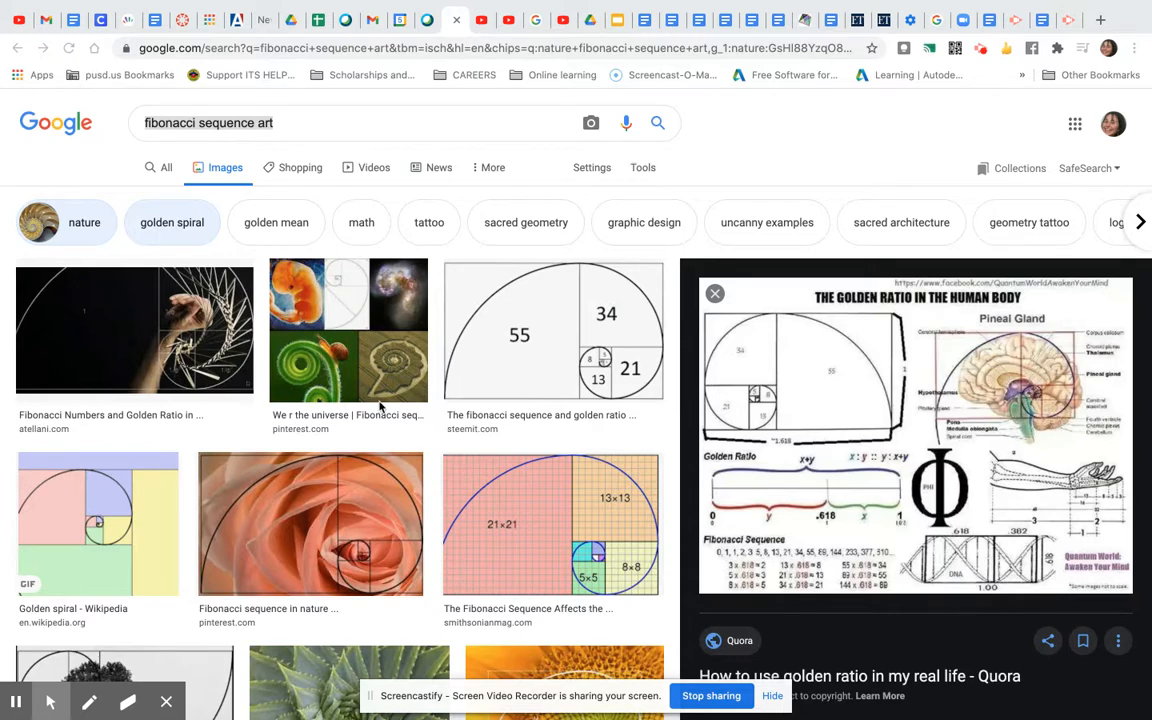
Browse the Fibonacci sequence art images without the nature filter and preview the Draw Paint Academy golden ratio picture.
scroll(390, 490, down, 1)
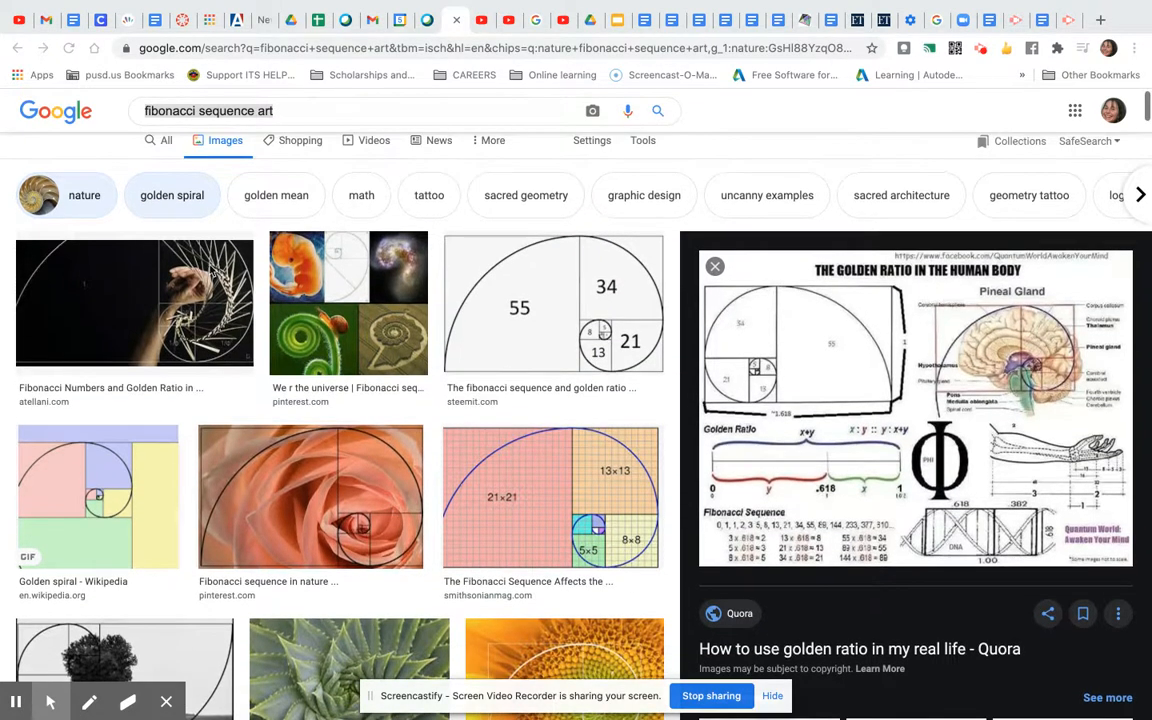
click(104, 192)
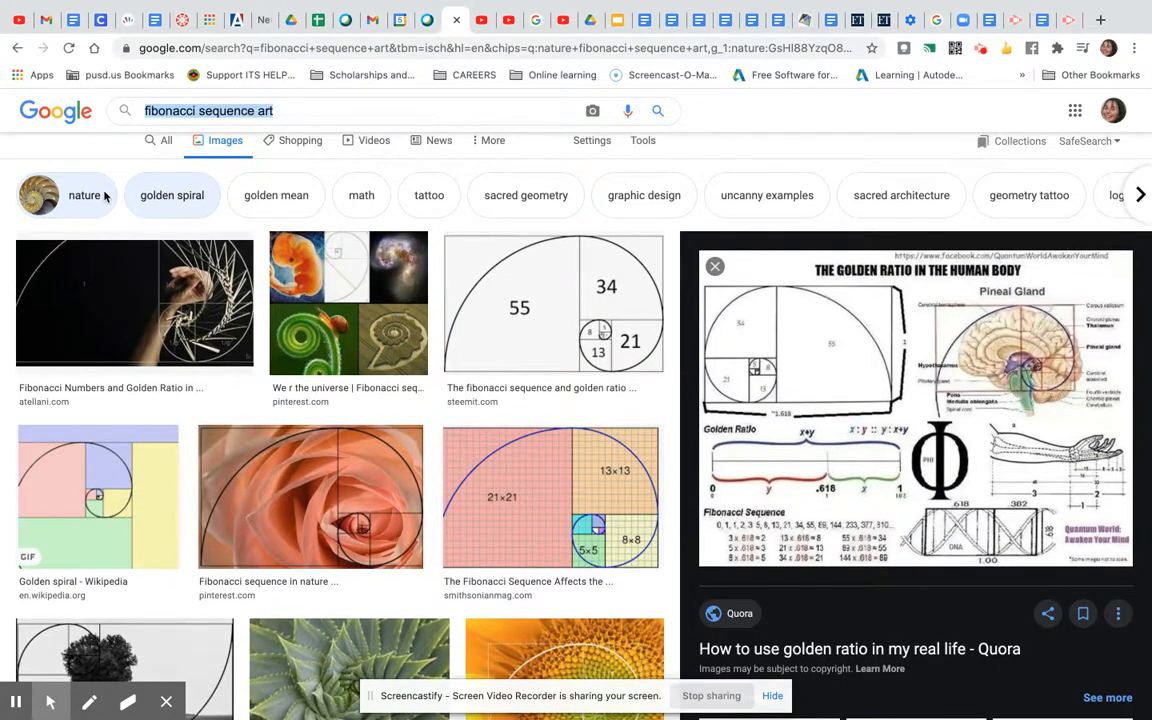
click(91, 195)
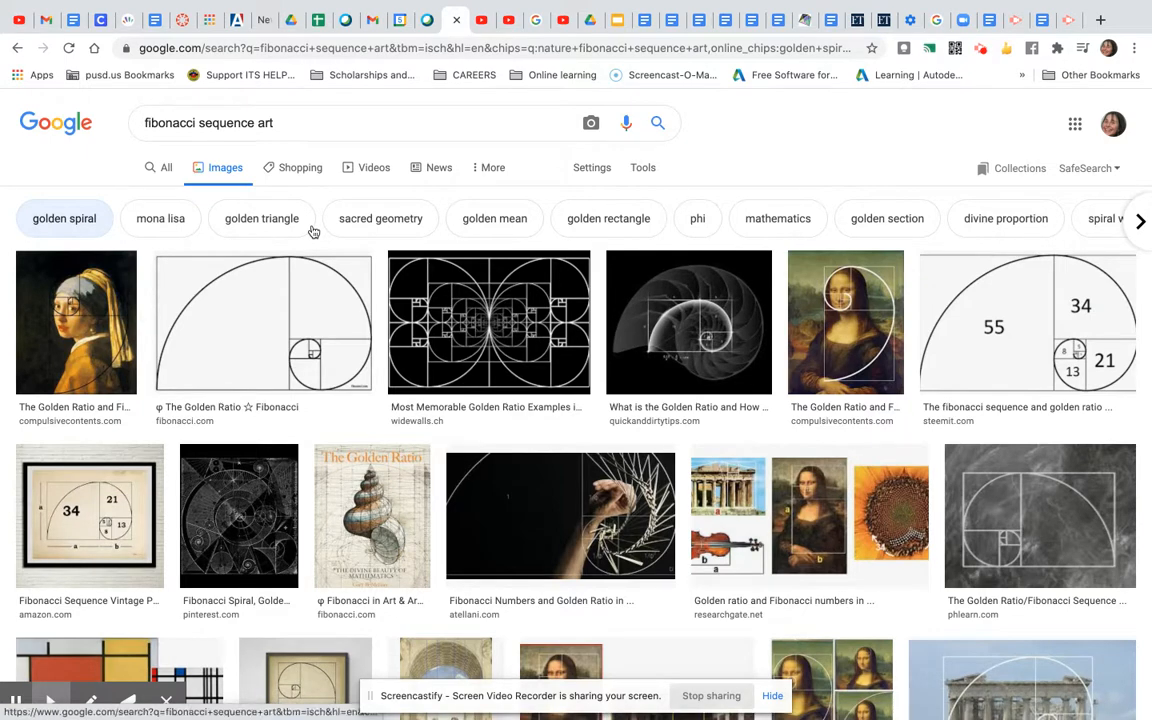
scroll(313, 231, down, 5)
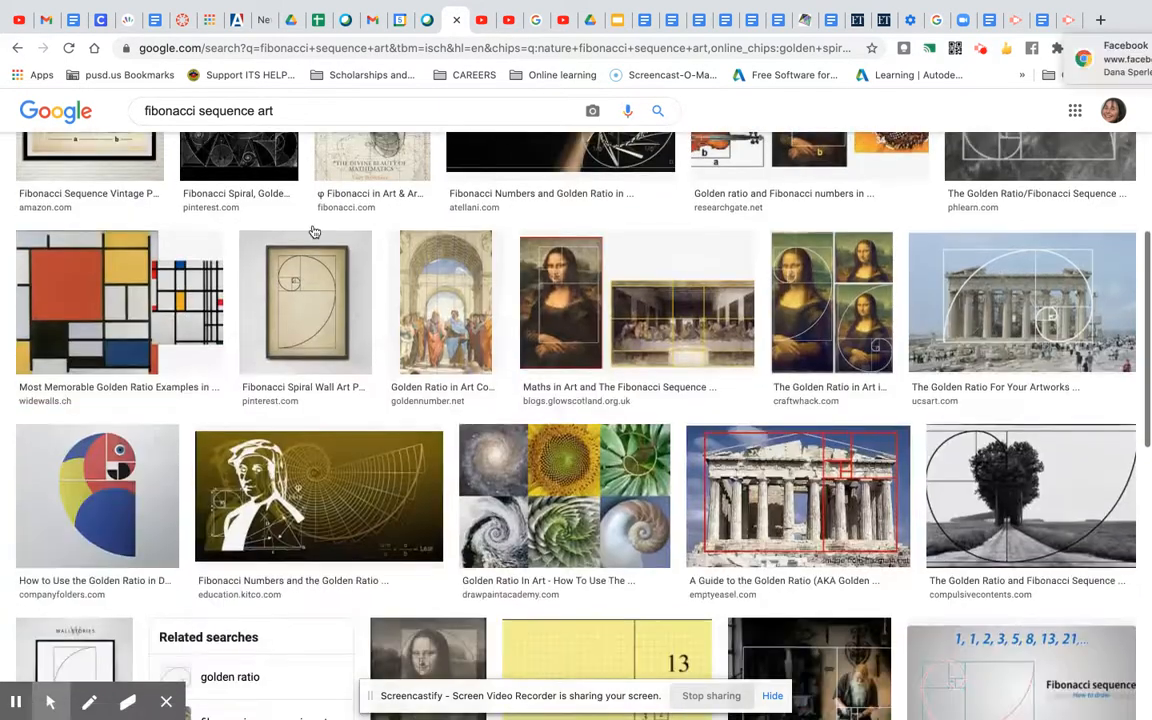
click(567, 441)
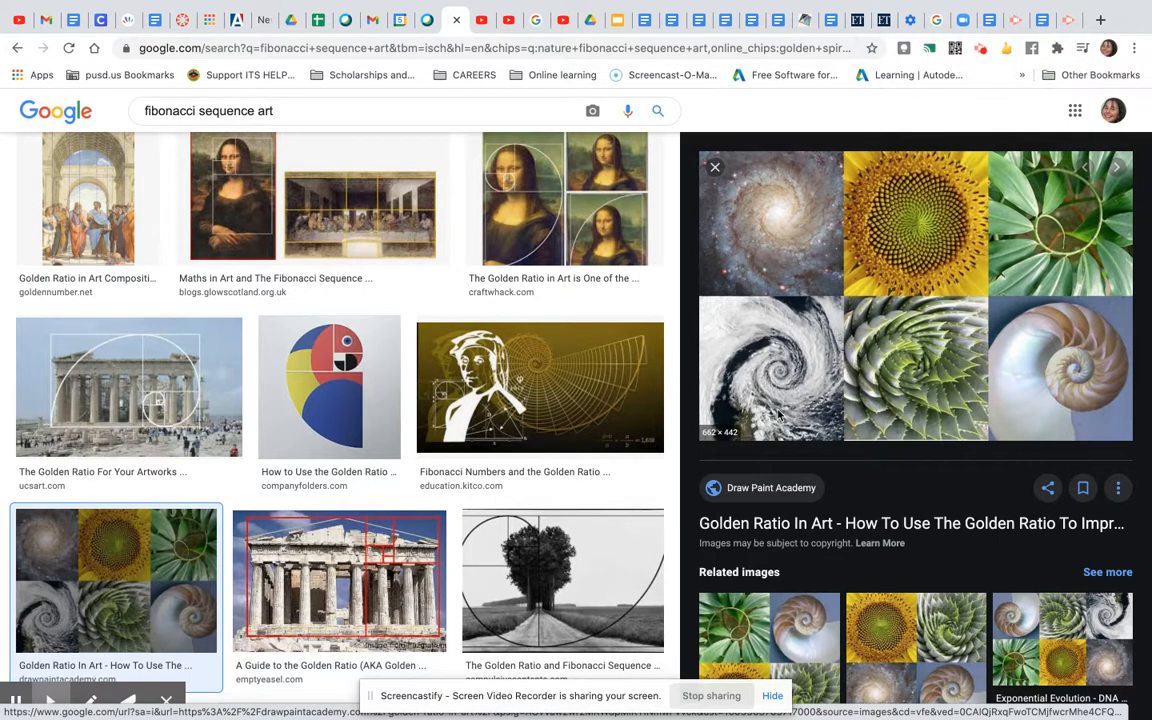
click(17, 47)
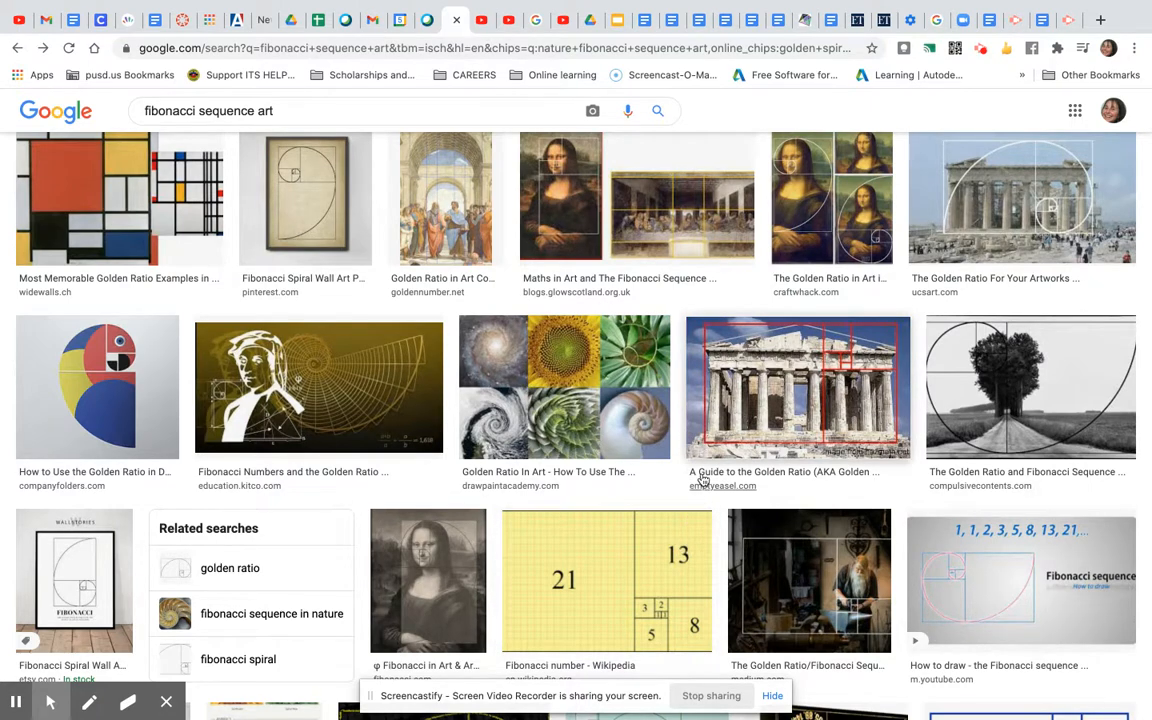
scroll(701, 481, up, 1)
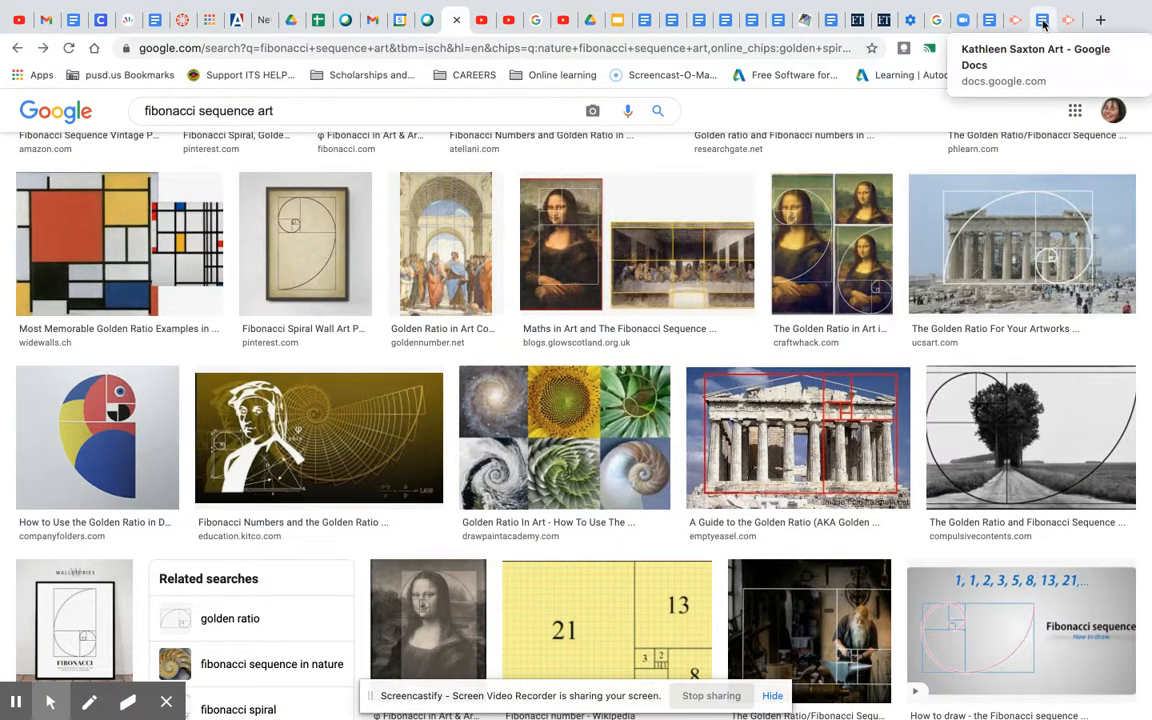
Switch to the art document in Google Docs and add a blank line between the title and the blue Fibonacci drawing.
click(1043, 22)
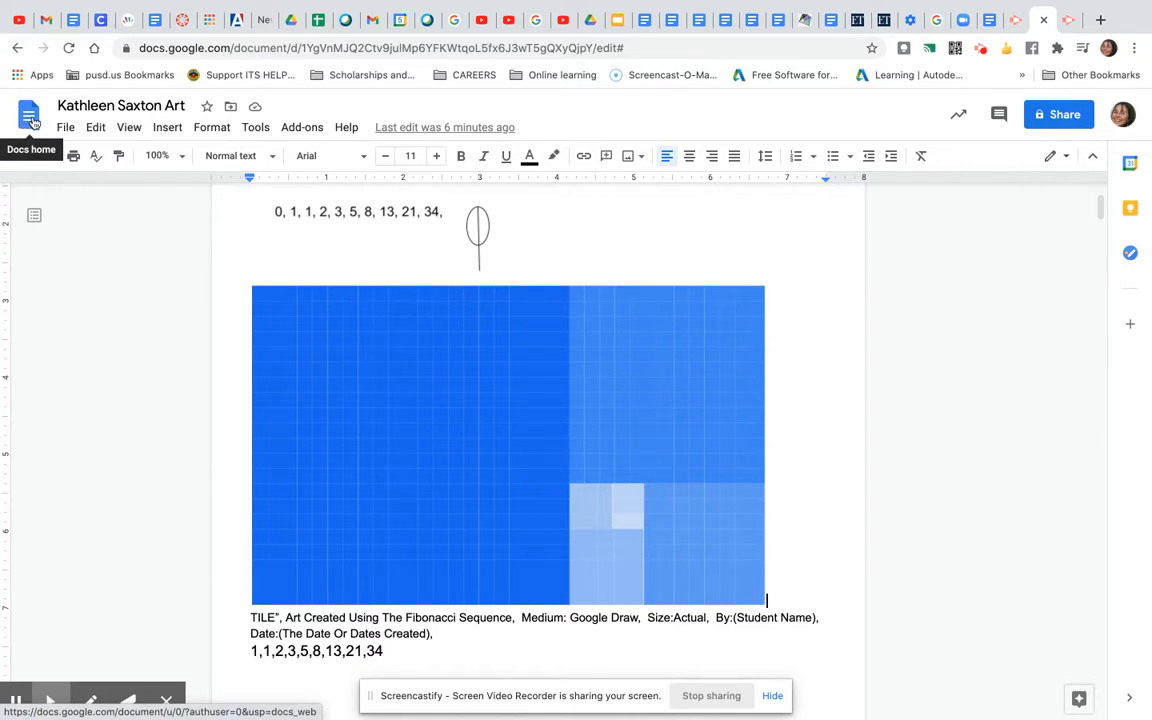
scroll(338, 262, up, 3)
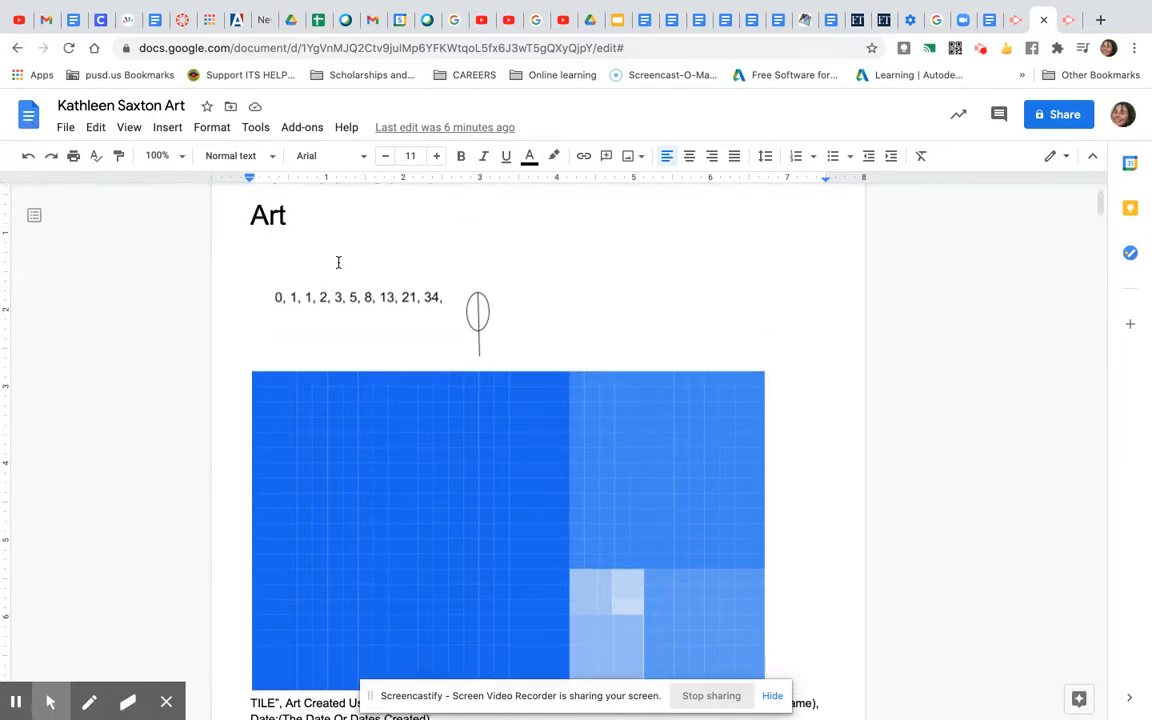
click(268, 308)
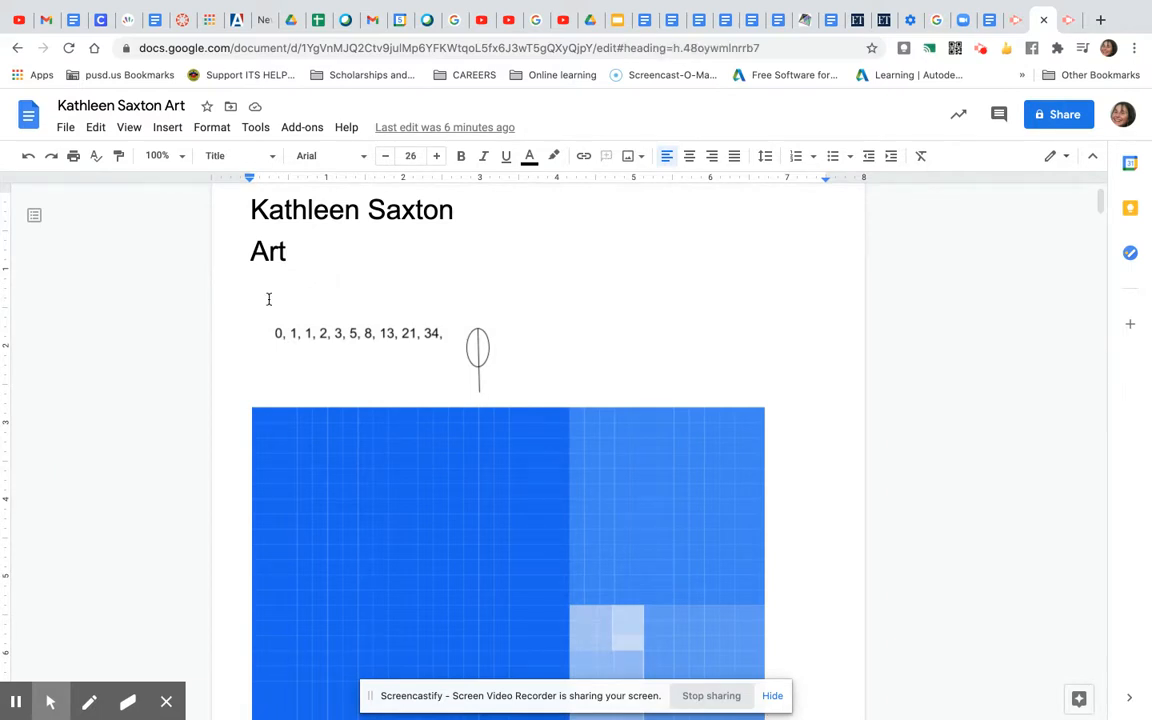
key(Return)
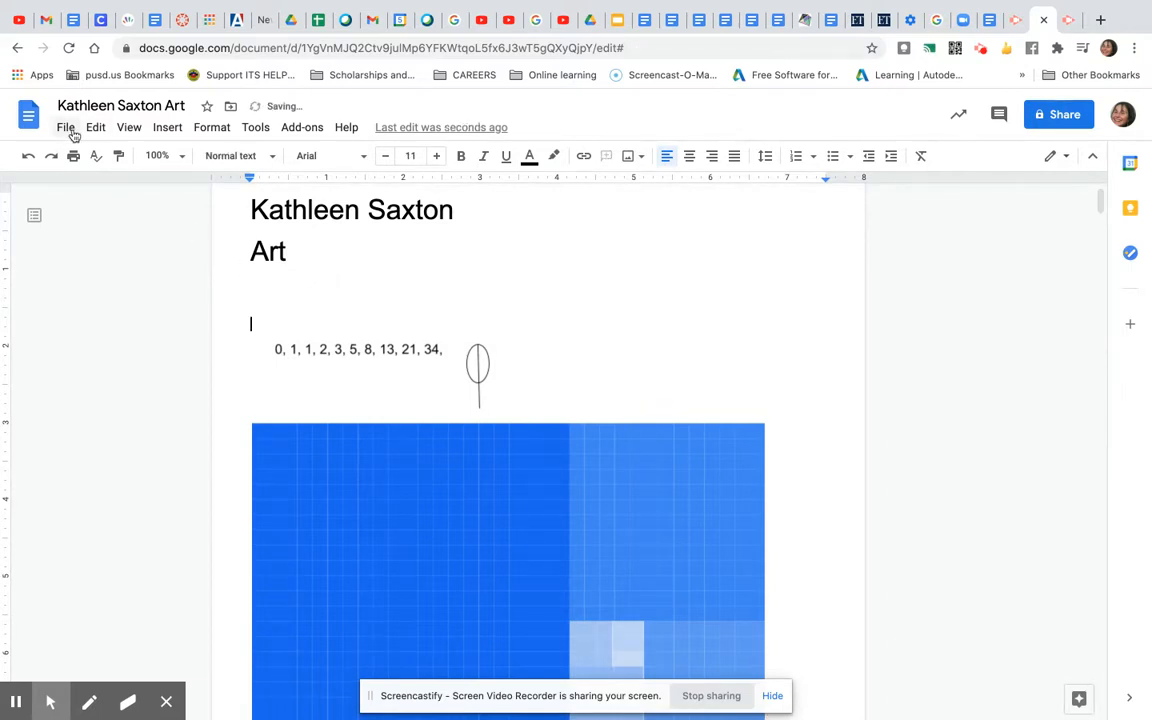
click(163, 133)
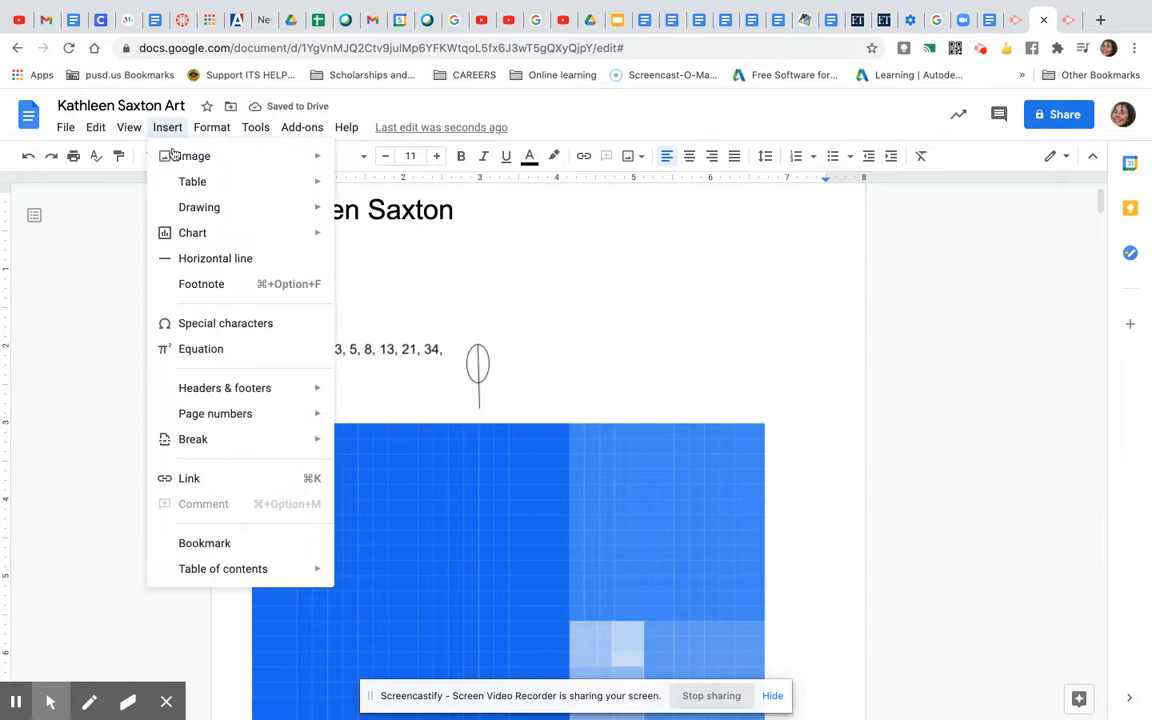
mouse_move(192, 187)
Copy the sequence "0, 1, 1, 2, 3, 5, 8, 13, 21, 34" from inside the existing Fibonacci drawing and close that drawing.
click(437, 348)
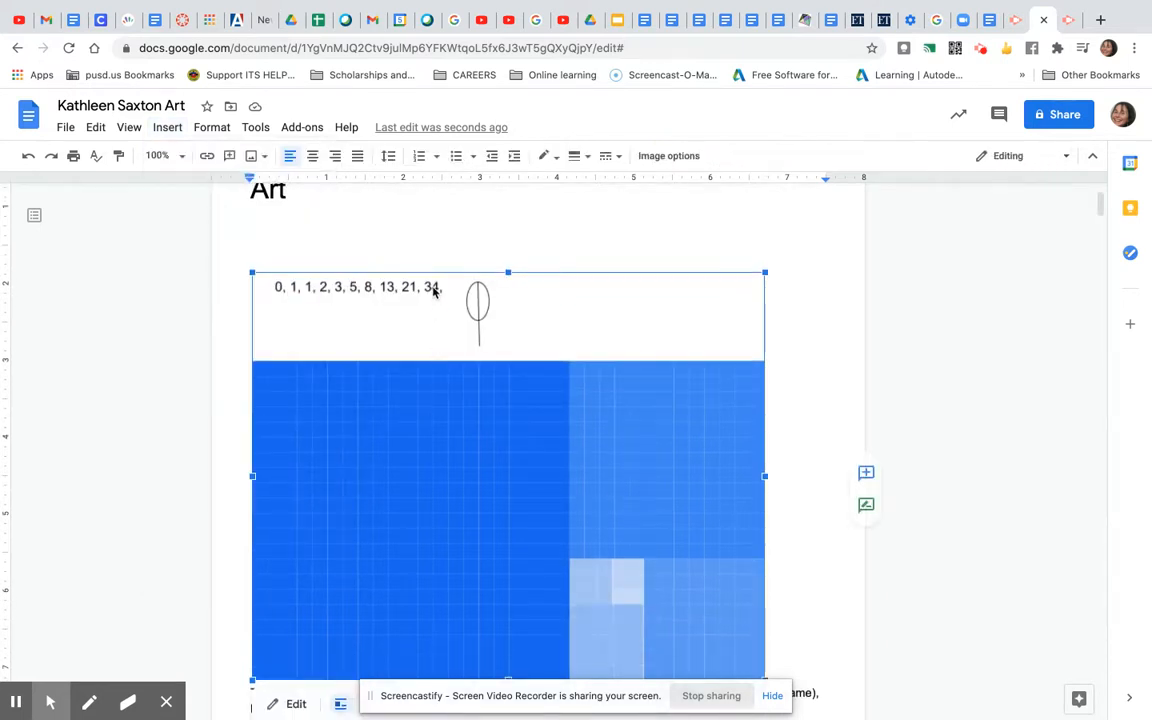
double_click(434, 290)
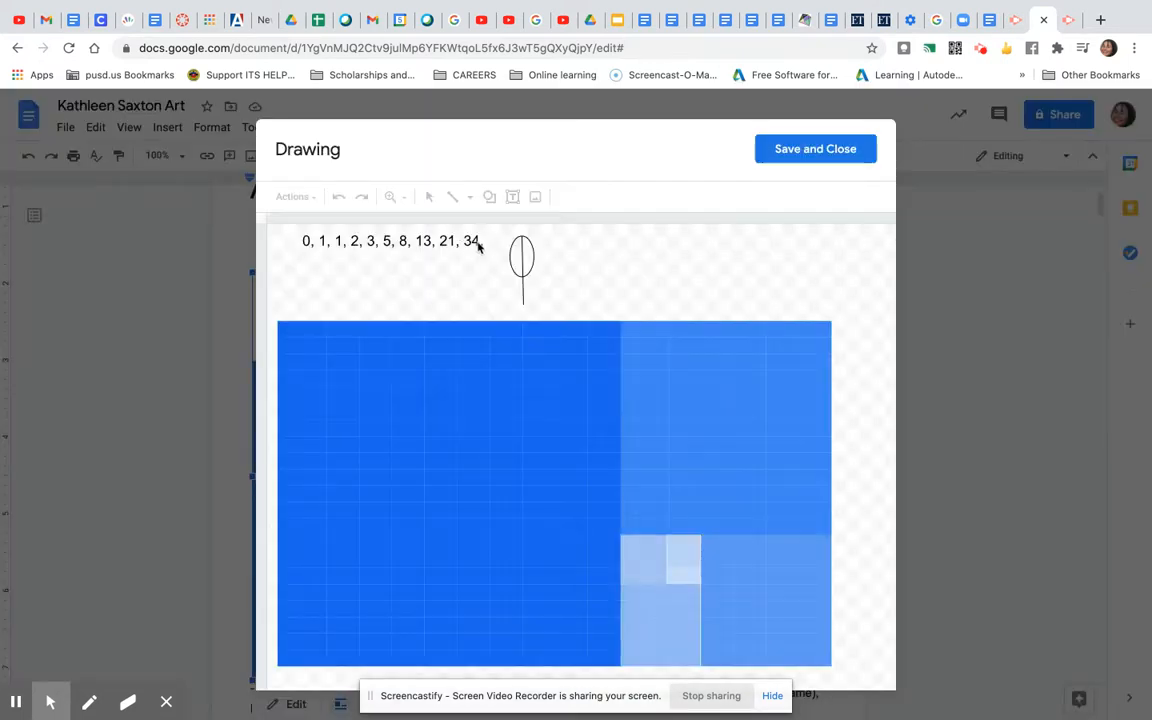
drag(477, 241, 296, 241)
key(super+c)
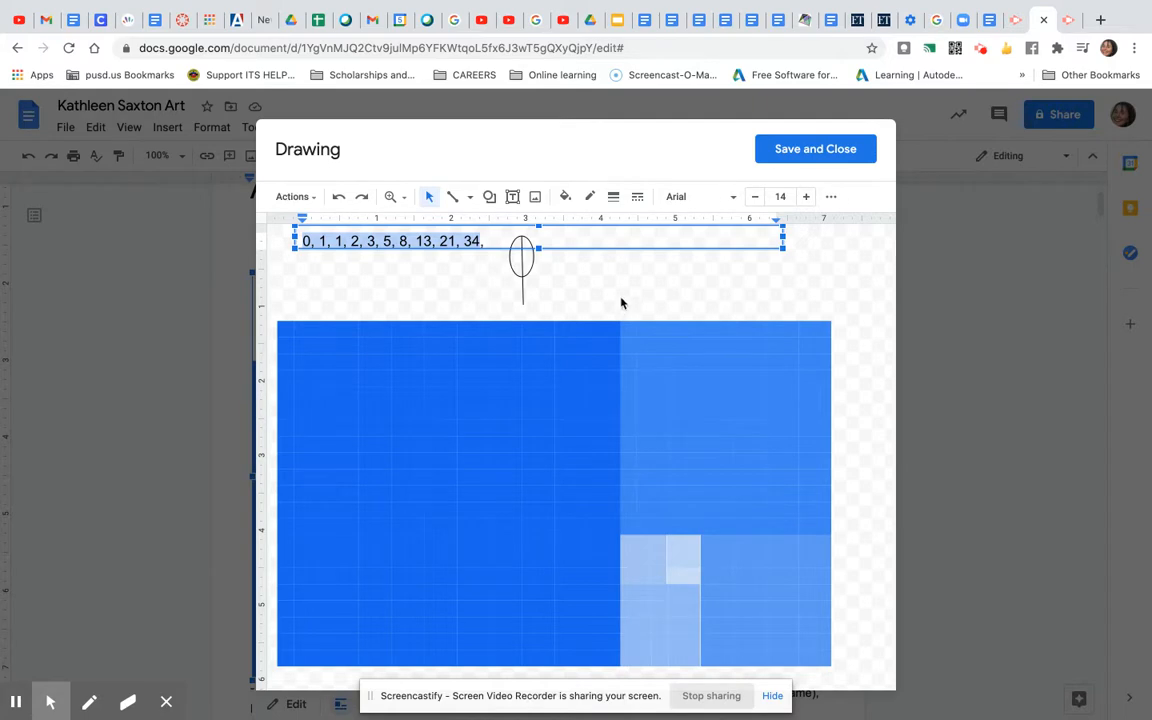
click(845, 149)
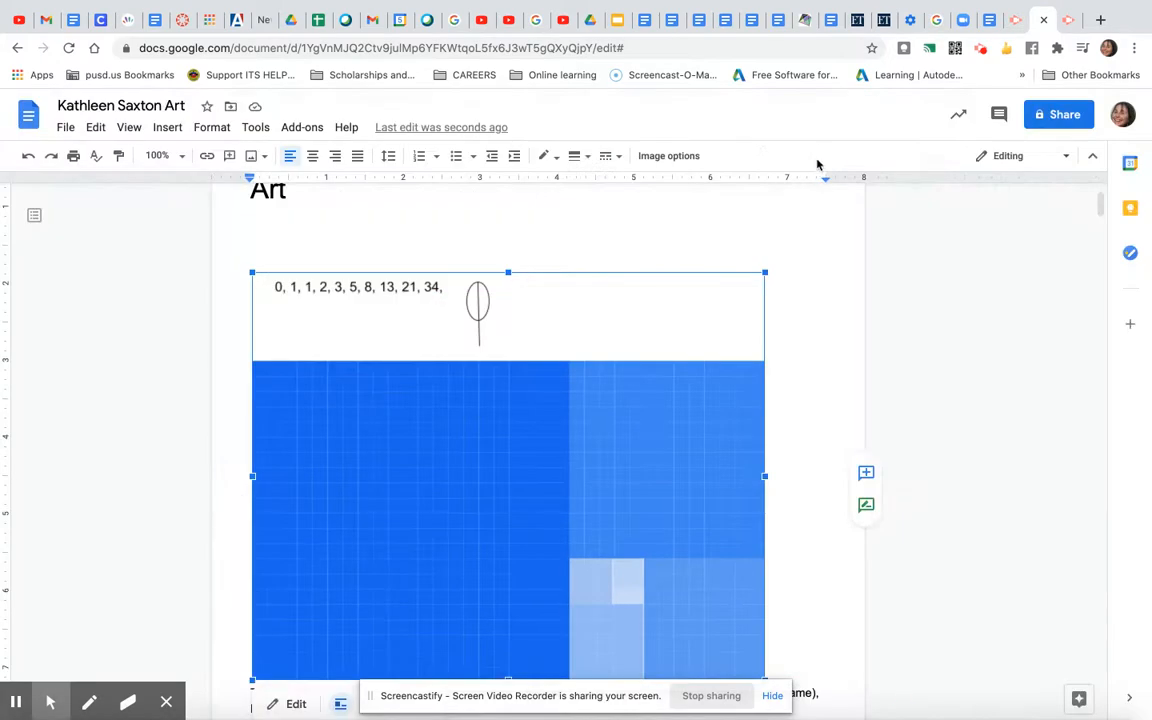
Insert a new drawing on the blank line below the document title.
click(260, 240)
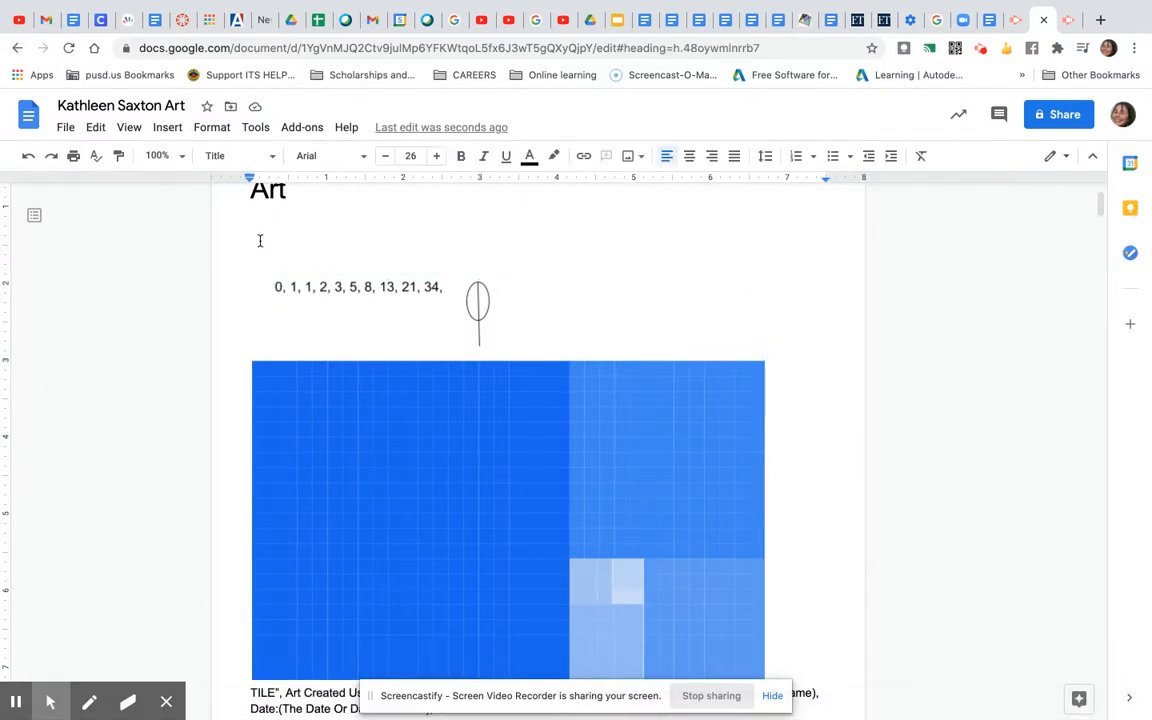
click(167, 129)
mouse_move(193, 208)
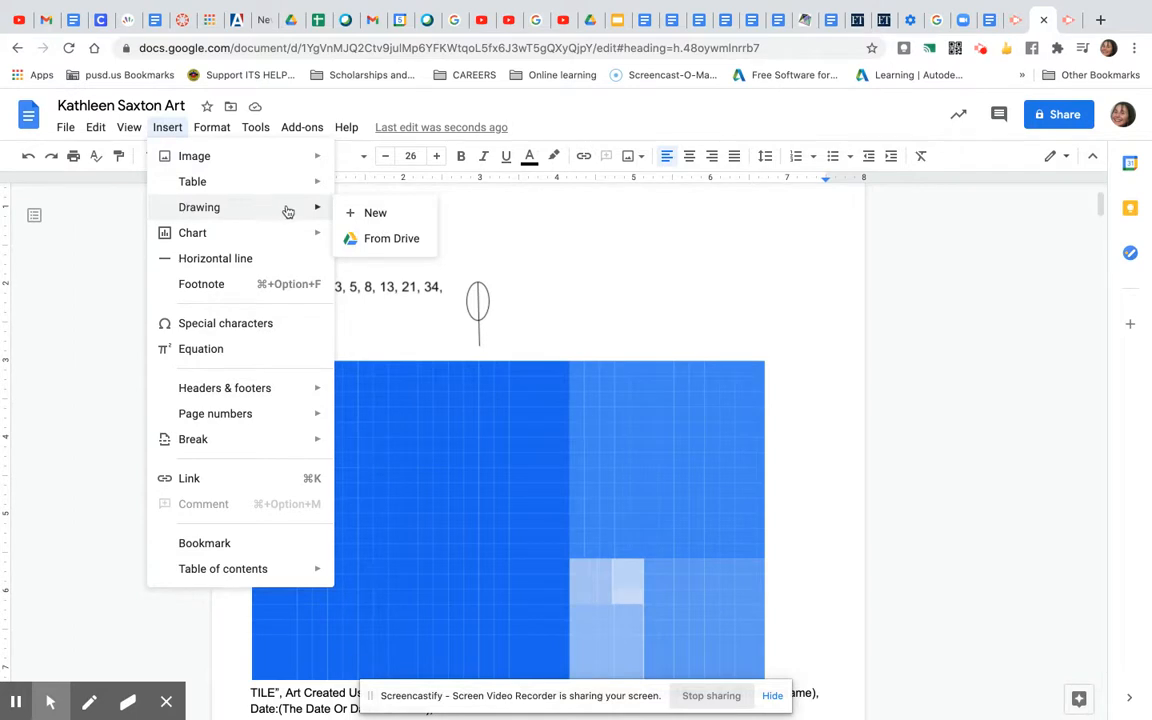
click(368, 213)
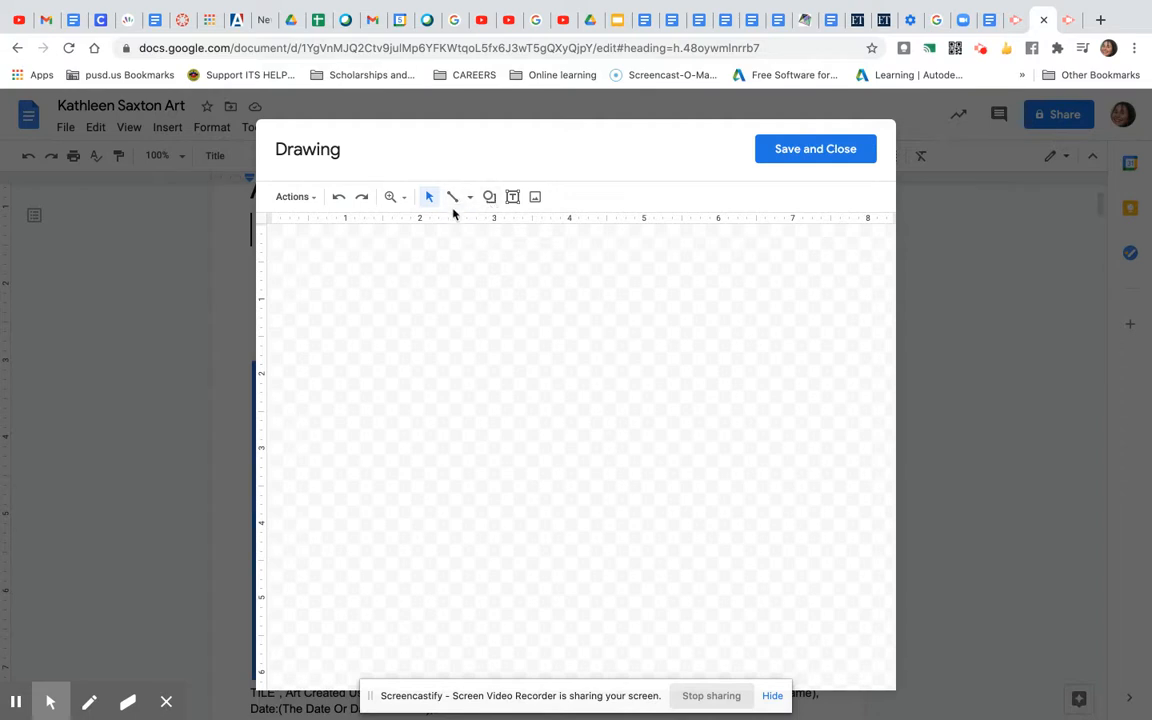
click(512, 197)
drag(287, 243, 329, 272)
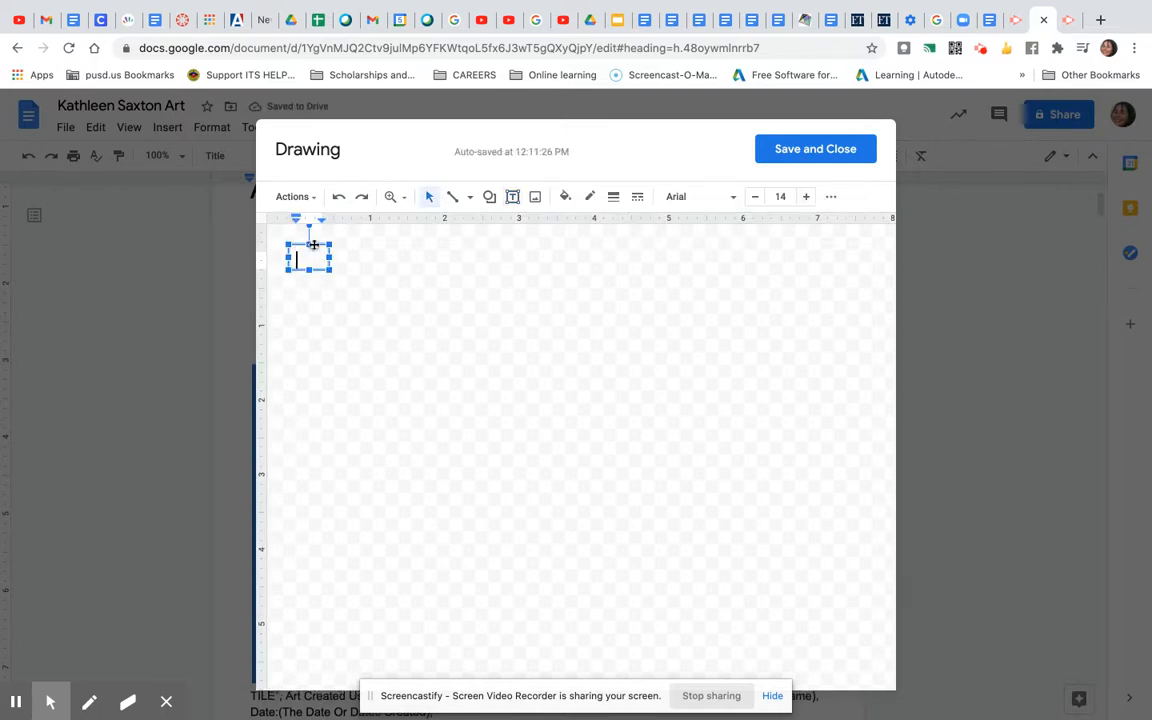
click(319, 243)
key(Delete)
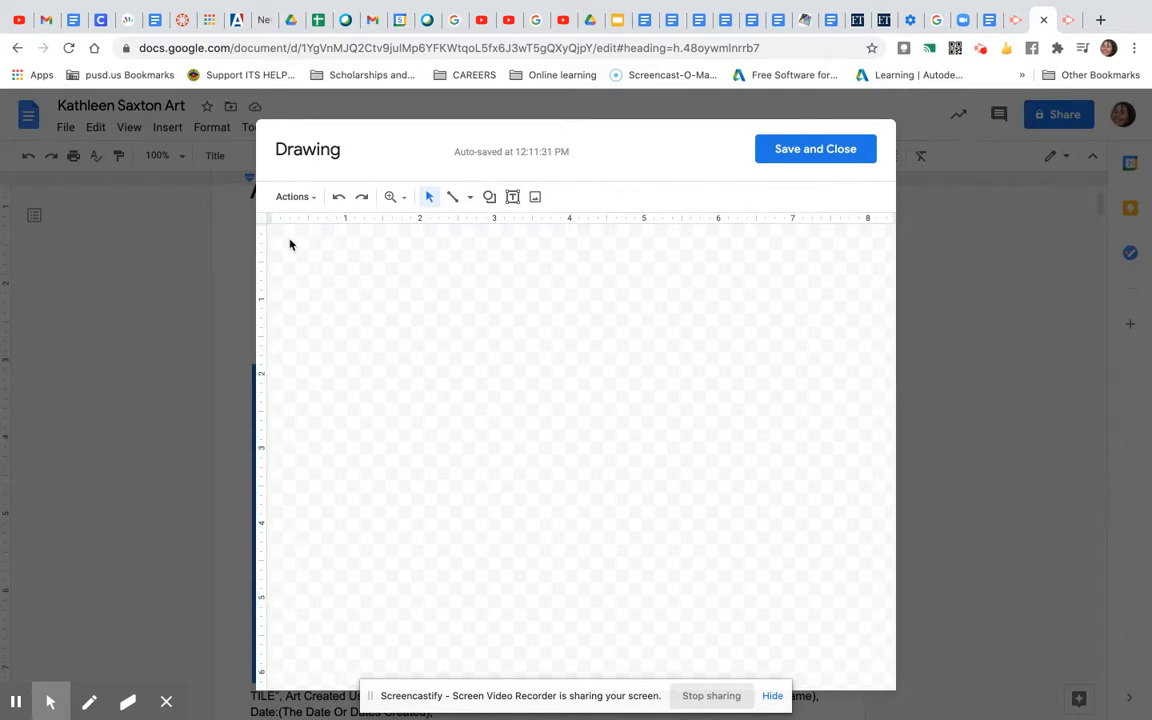
Paste the copied number sequence into the drawing's upper-left corner and shrink its text box to fit one line.
key(super+v)
mouse_move(513, 469)
mouse_down()
mouse_move(553, 296)
mouse_move(499, 314)
mouse_move(516, 475)
mouse_up()
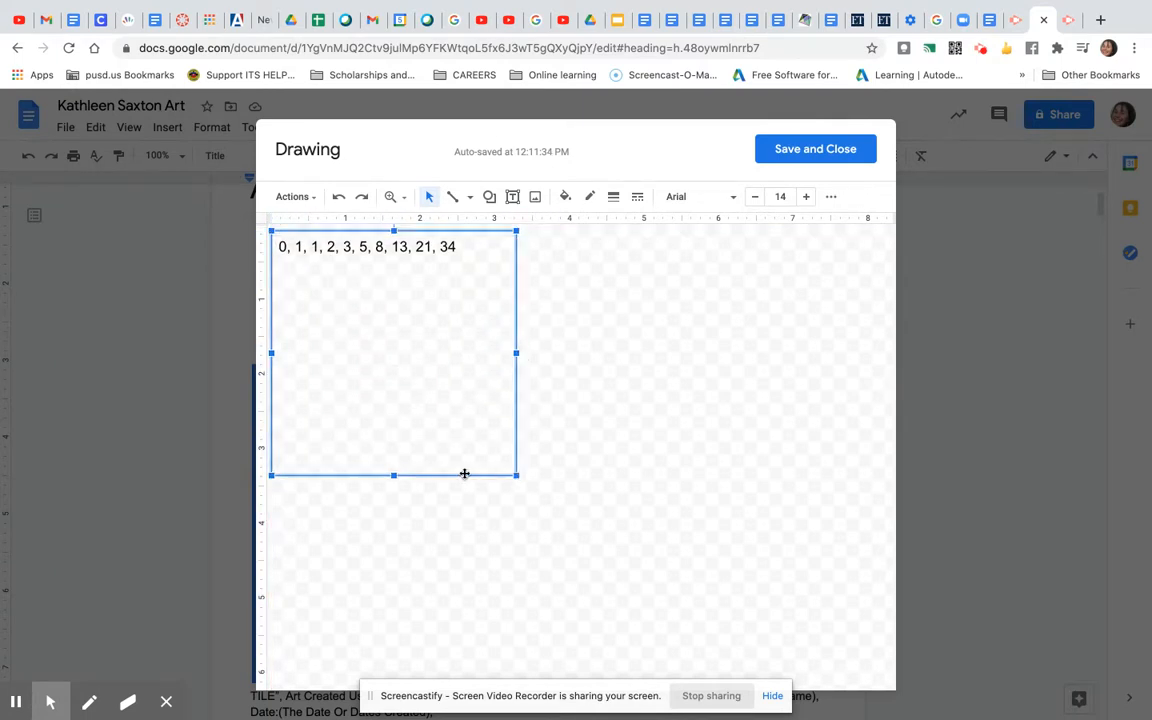
drag(394, 474, 392, 261)
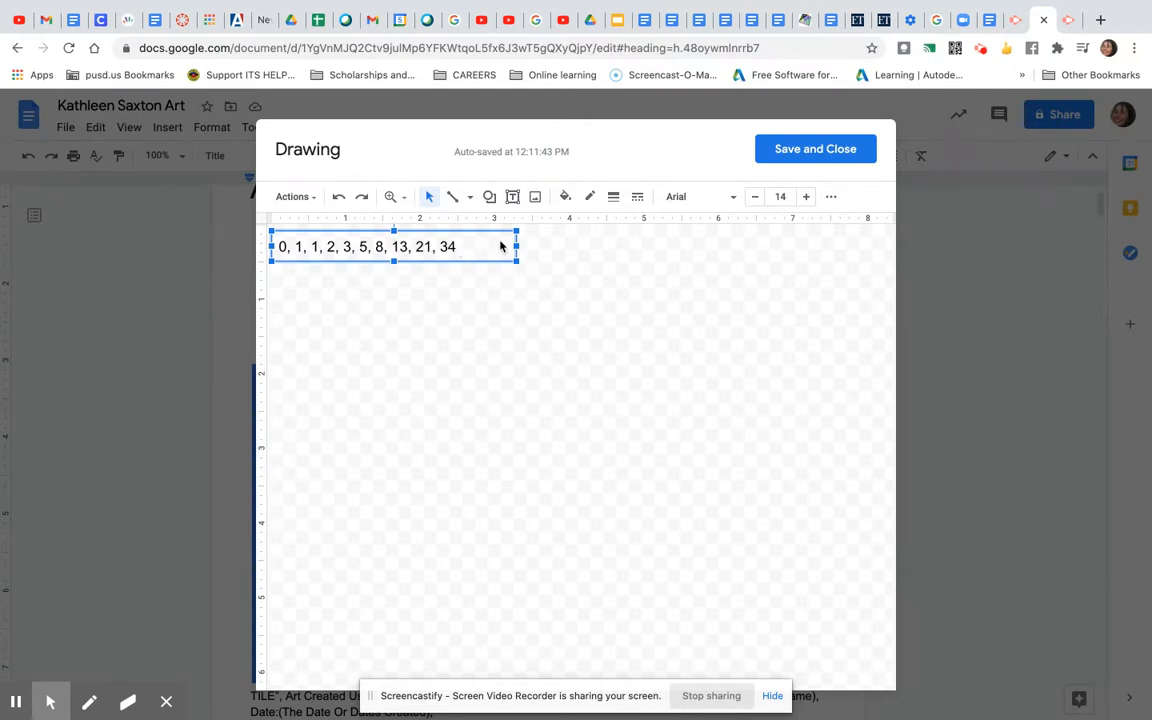
drag(516, 246, 467, 245)
click(529, 258)
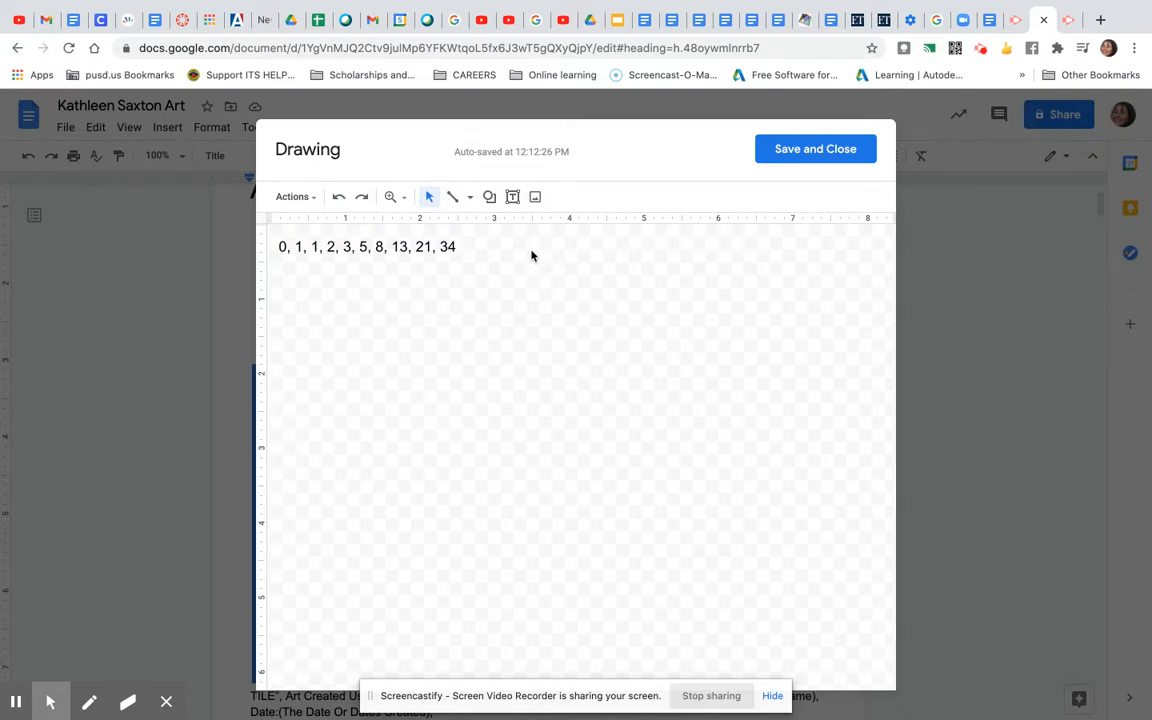
click(489, 197)
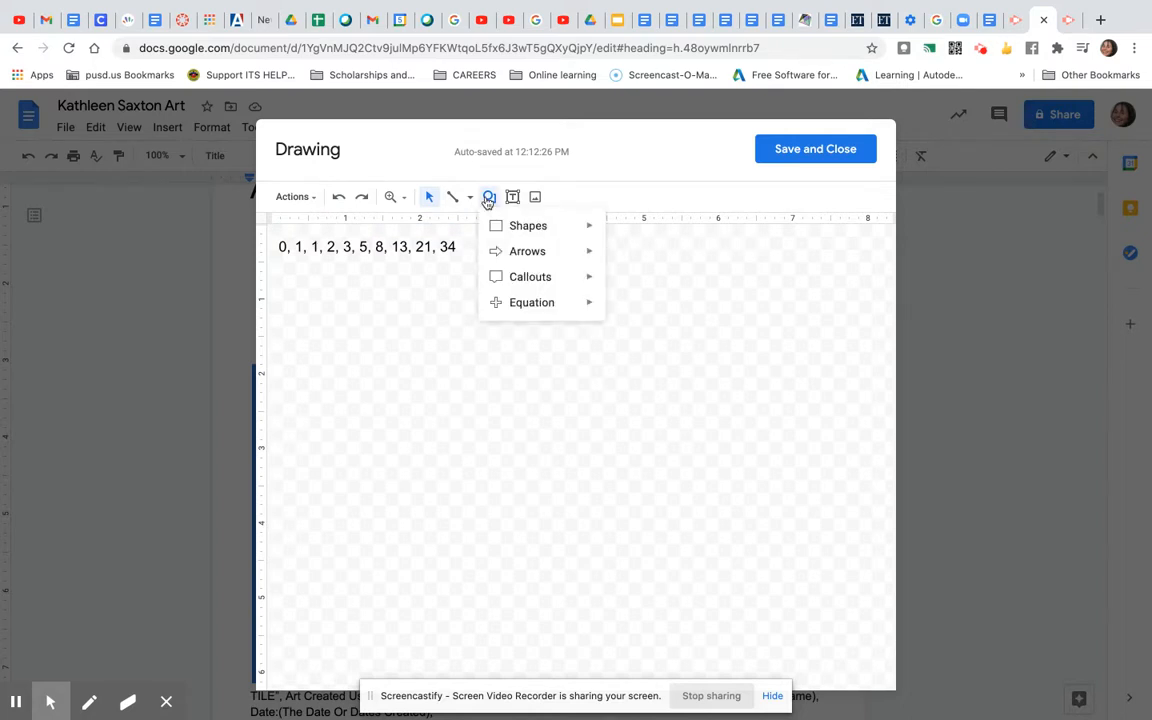
mouse_move(503, 228)
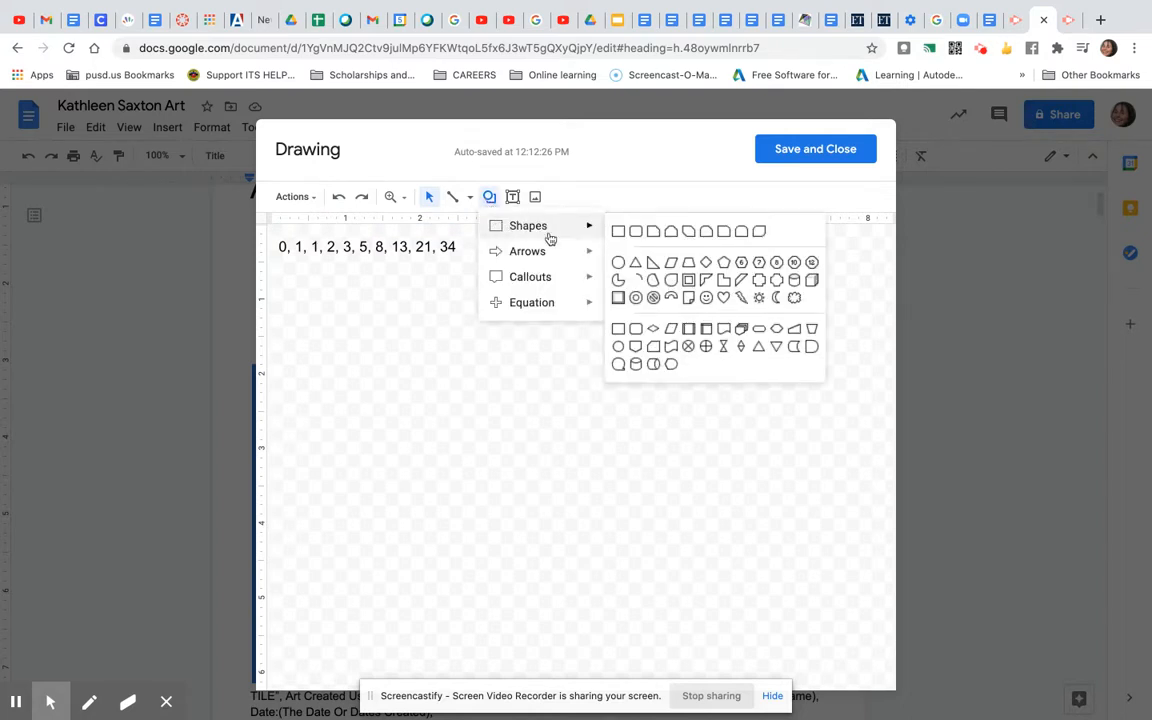
mouse_move(560, 245)
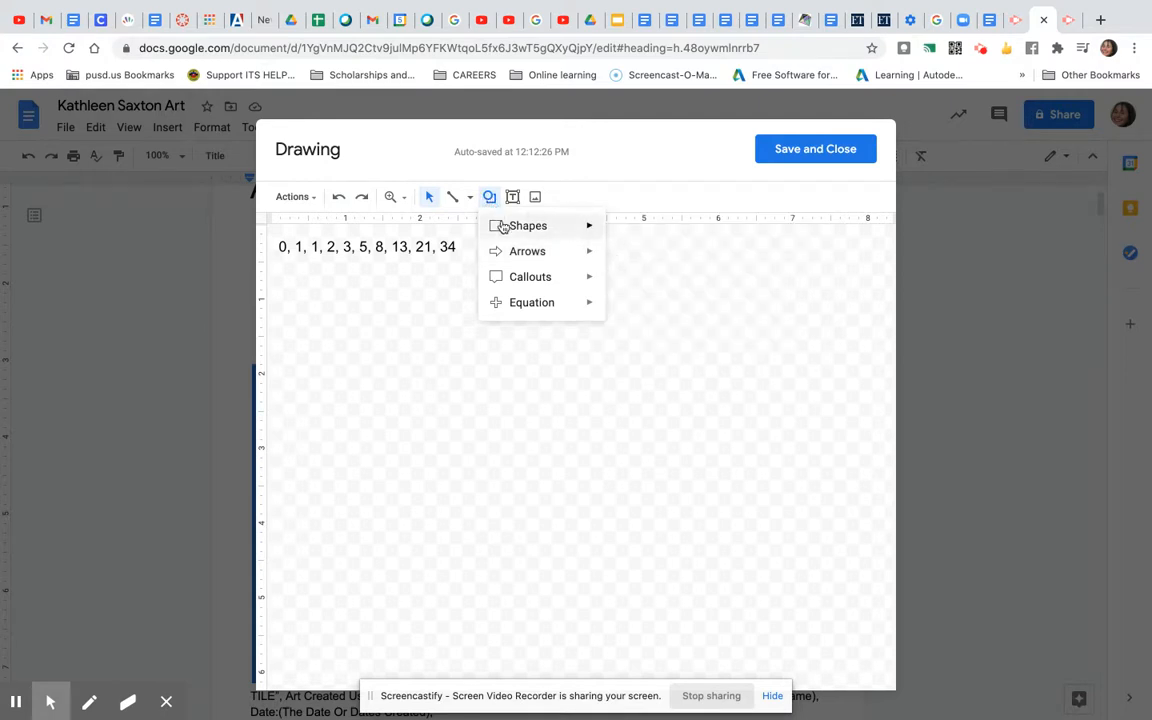
mouse_move(503, 227)
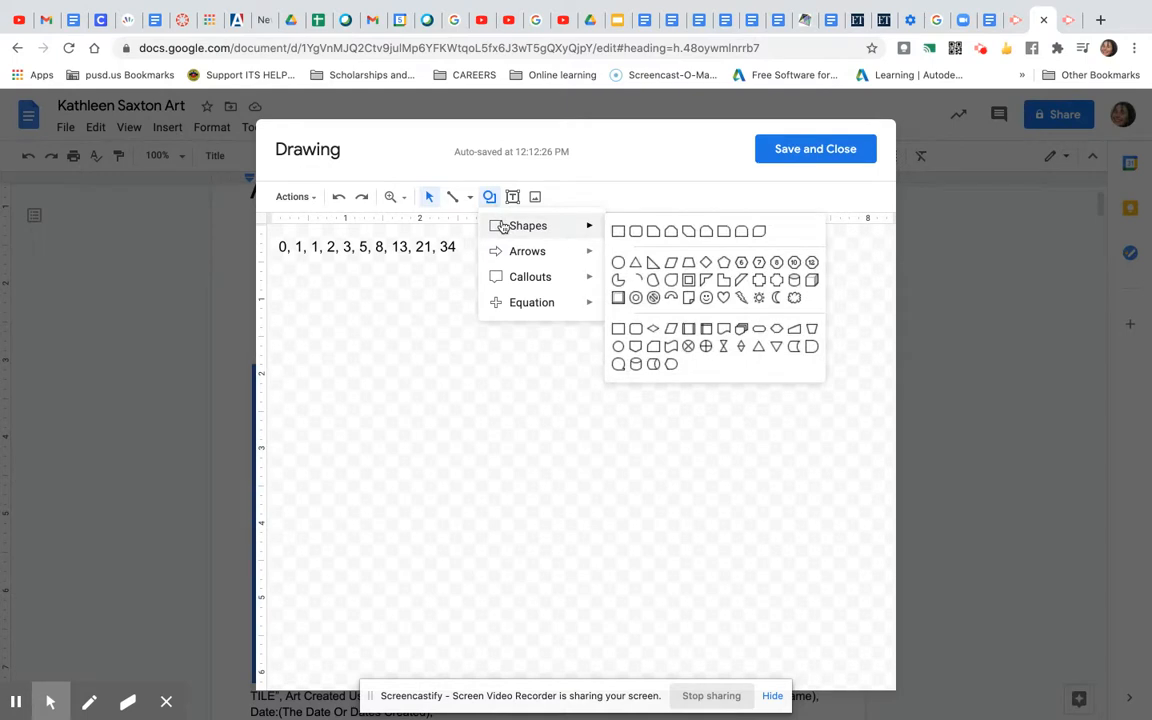
click(618, 262)
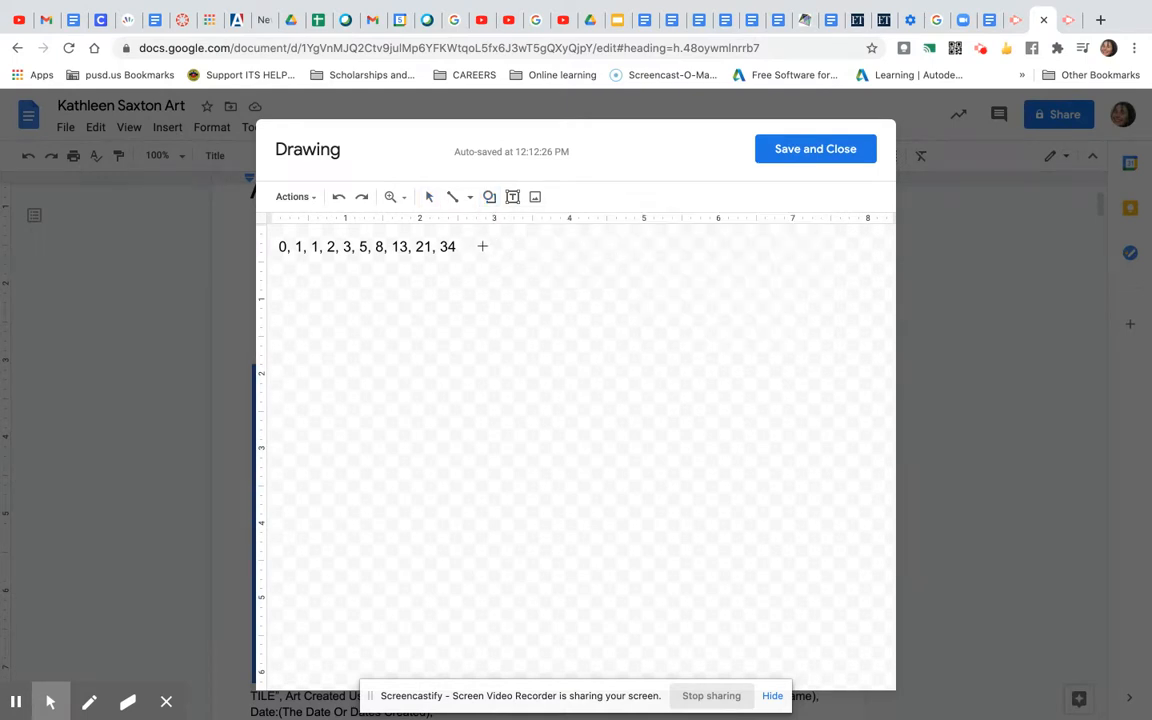
click(489, 197)
mouse_move(500, 226)
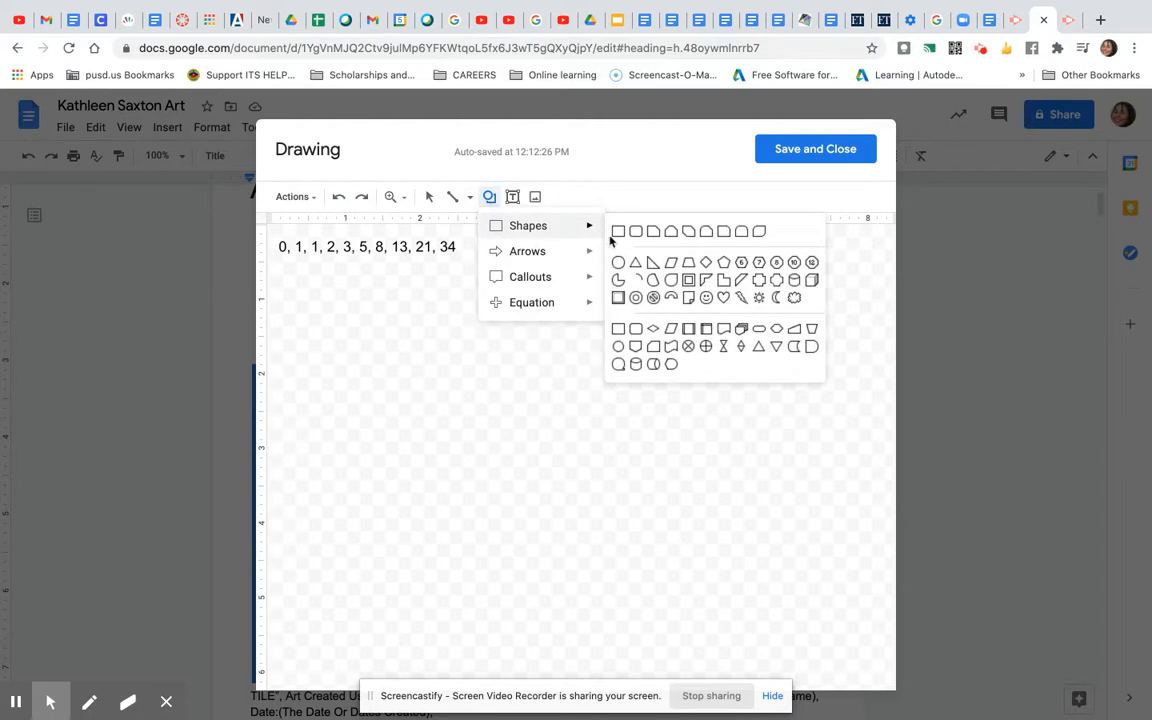
key(Escape)
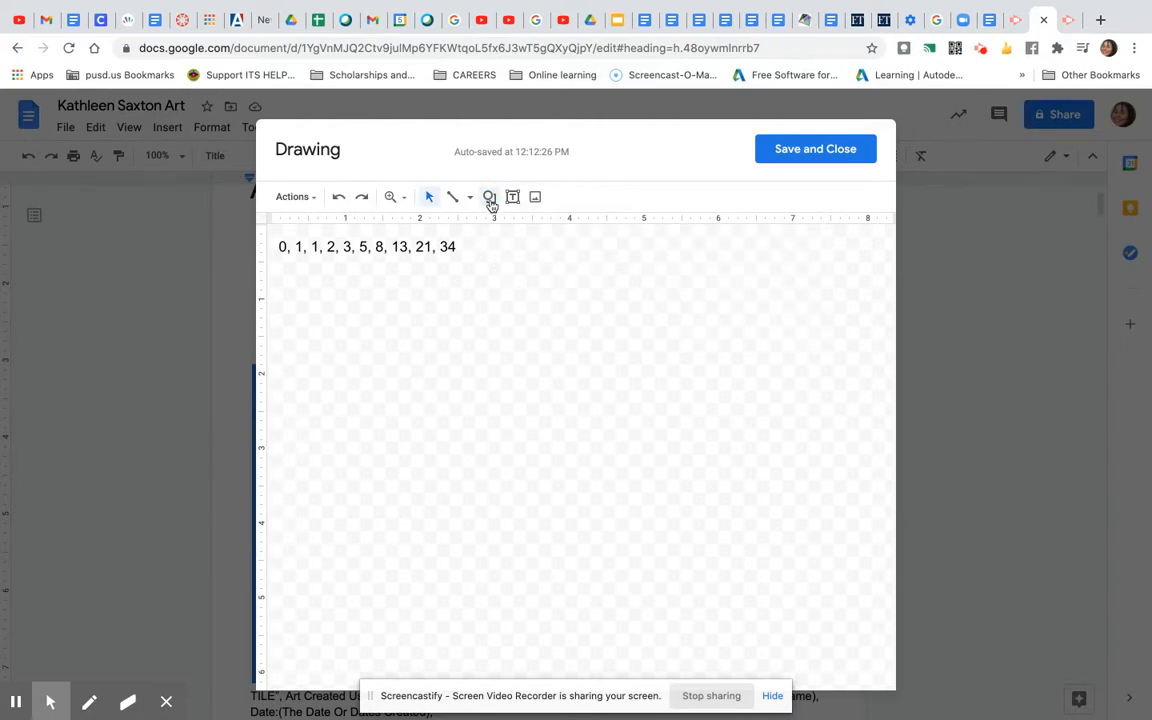
Draw a small narrow upright ellipse just after the number sequence and make its fill transparent.
click(489, 197)
mouse_move(545, 228)
click(618, 262)
drag(497, 241, 517, 285)
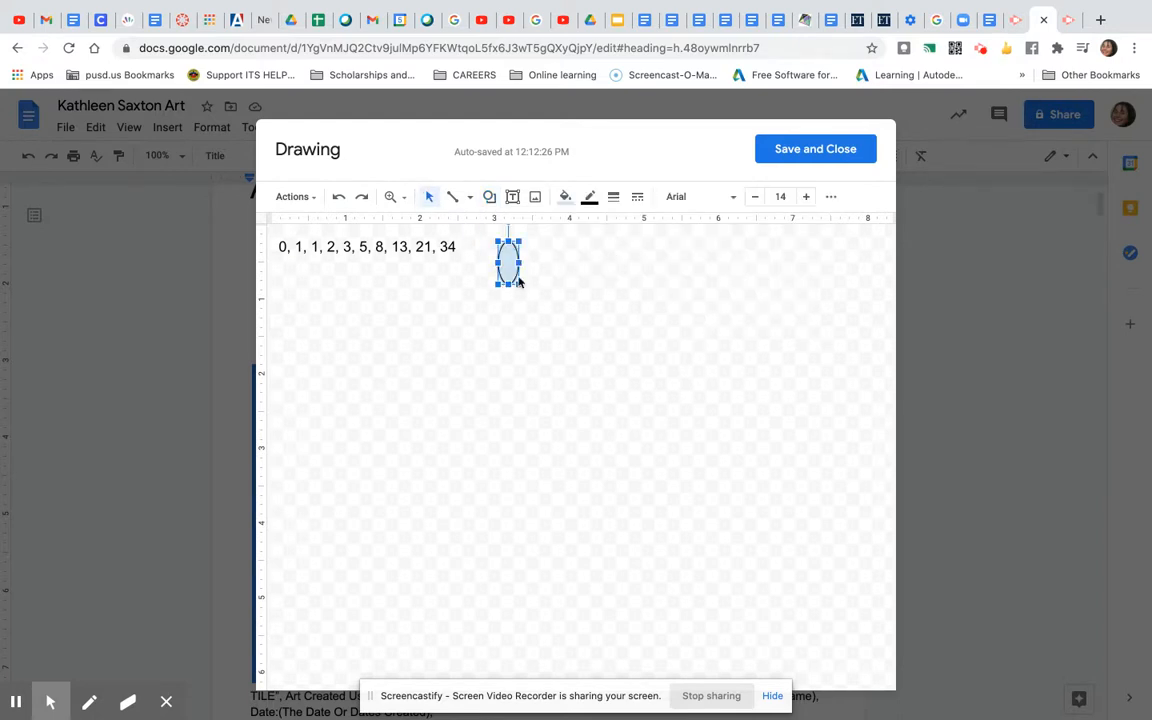
click(567, 197)
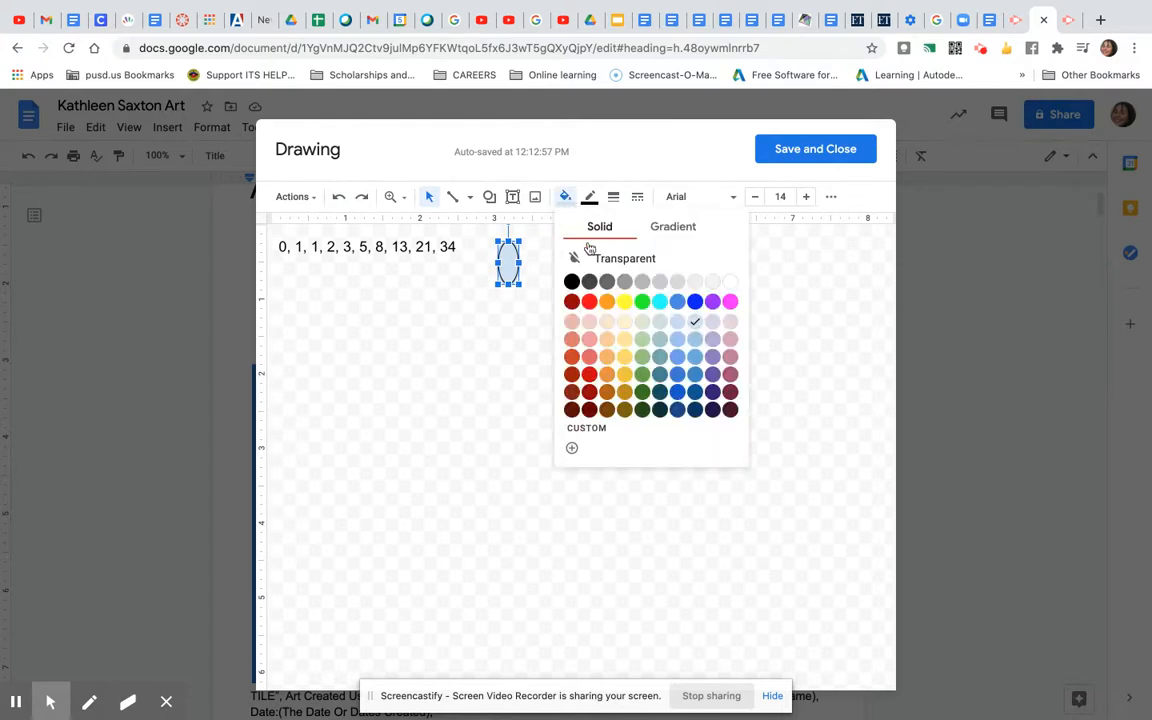
click(594, 258)
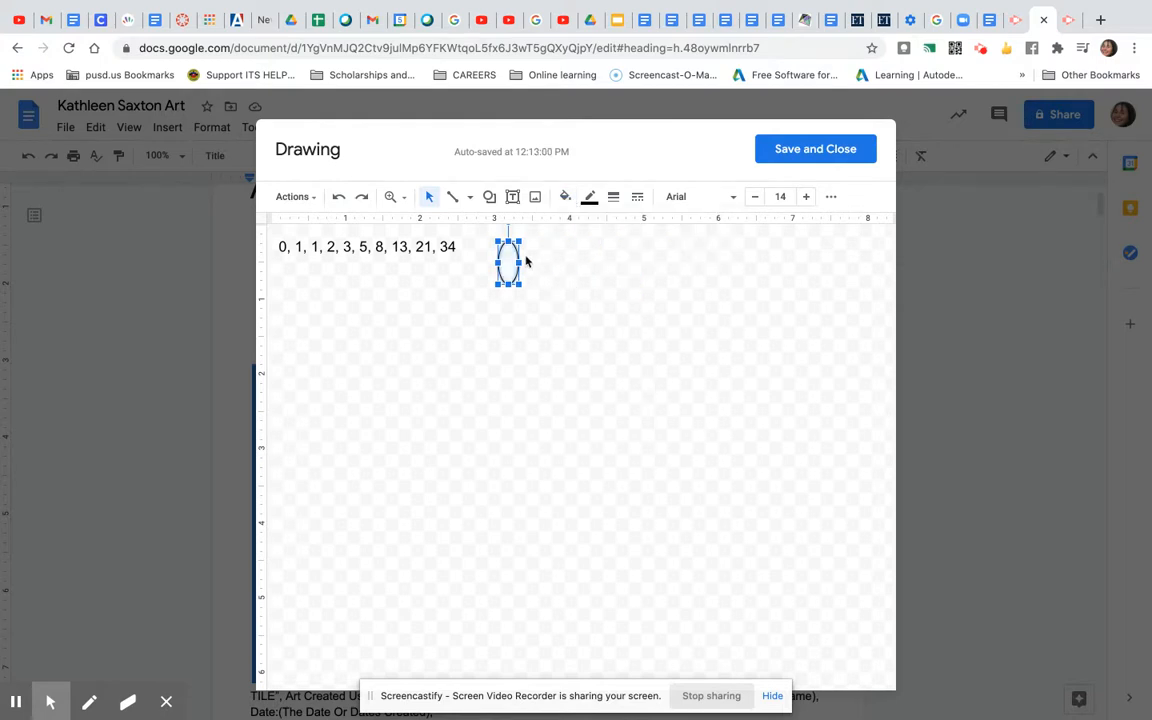
Draw a short vertical line running down through the ellipse's centre and past its lower edge, and nudge it upward into place.
click(455, 199)
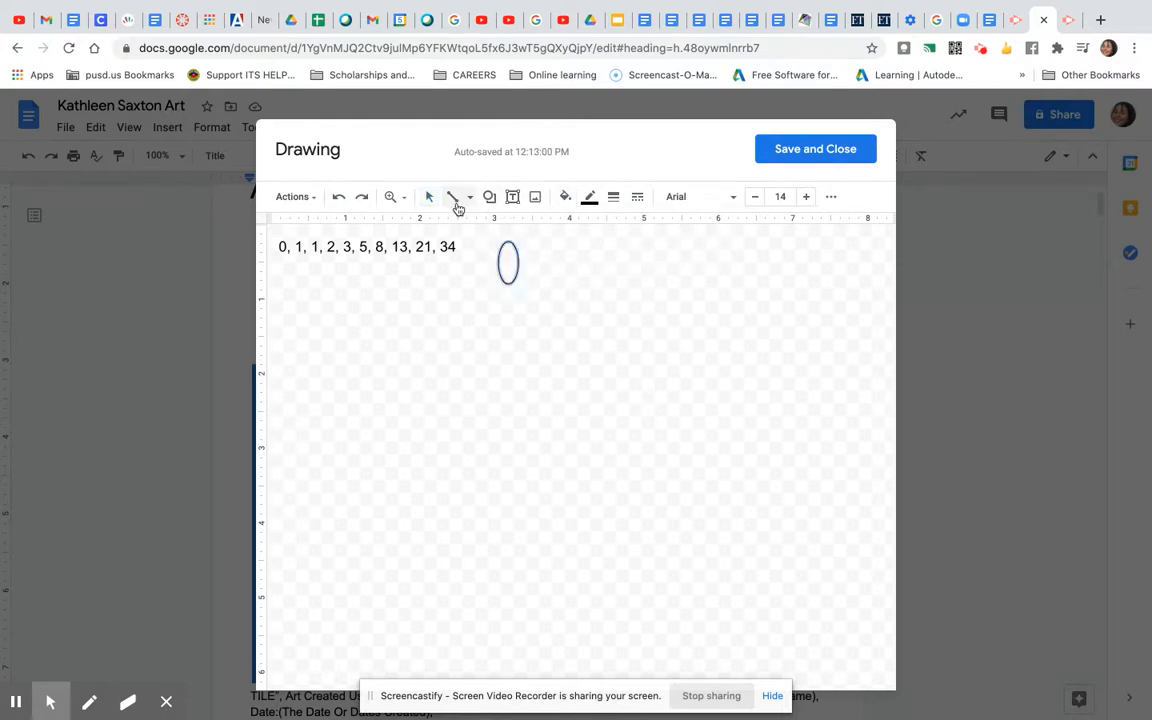
drag(507, 273, 519, 323)
click(431, 199)
mouse_move(519, 294)
mouse_down()
mouse_move(510, 280)
mouse_move(508, 292)
mouse_up()
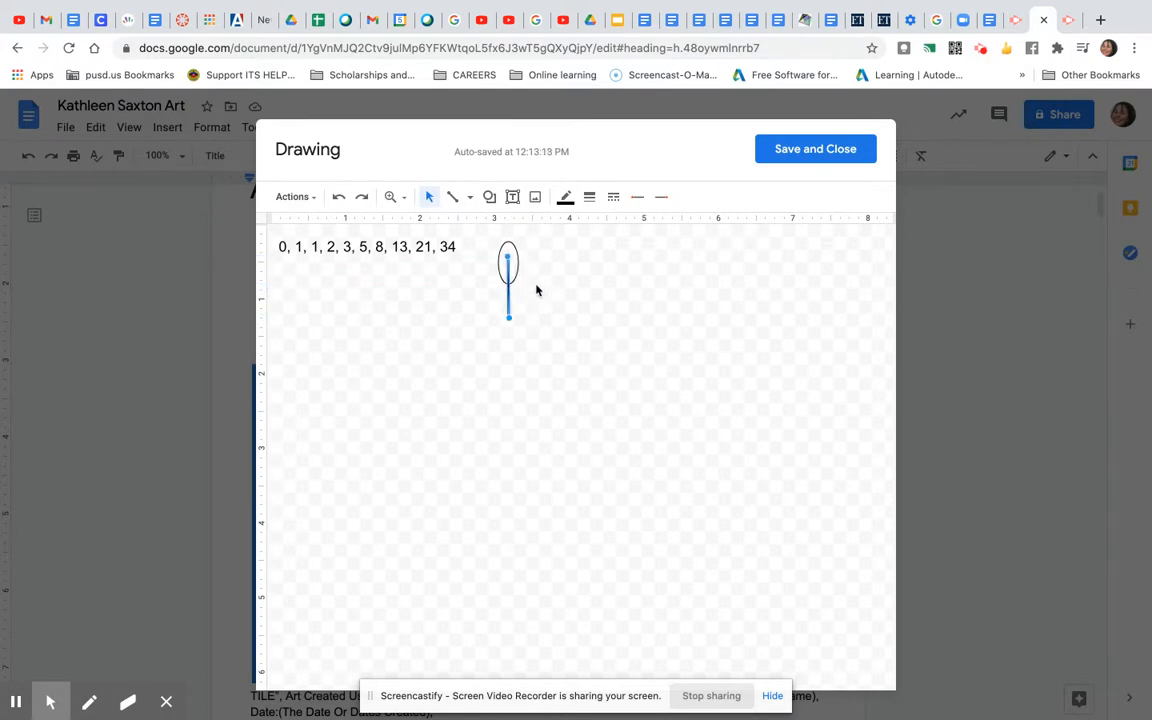
key(Up)
key(Up)
Select the ellipse and its line together and move the phi-like symbol closer to the number sequence.
click(546, 256)
drag(538, 244, 494, 309)
drag(510, 282, 486, 282)
click(518, 288)
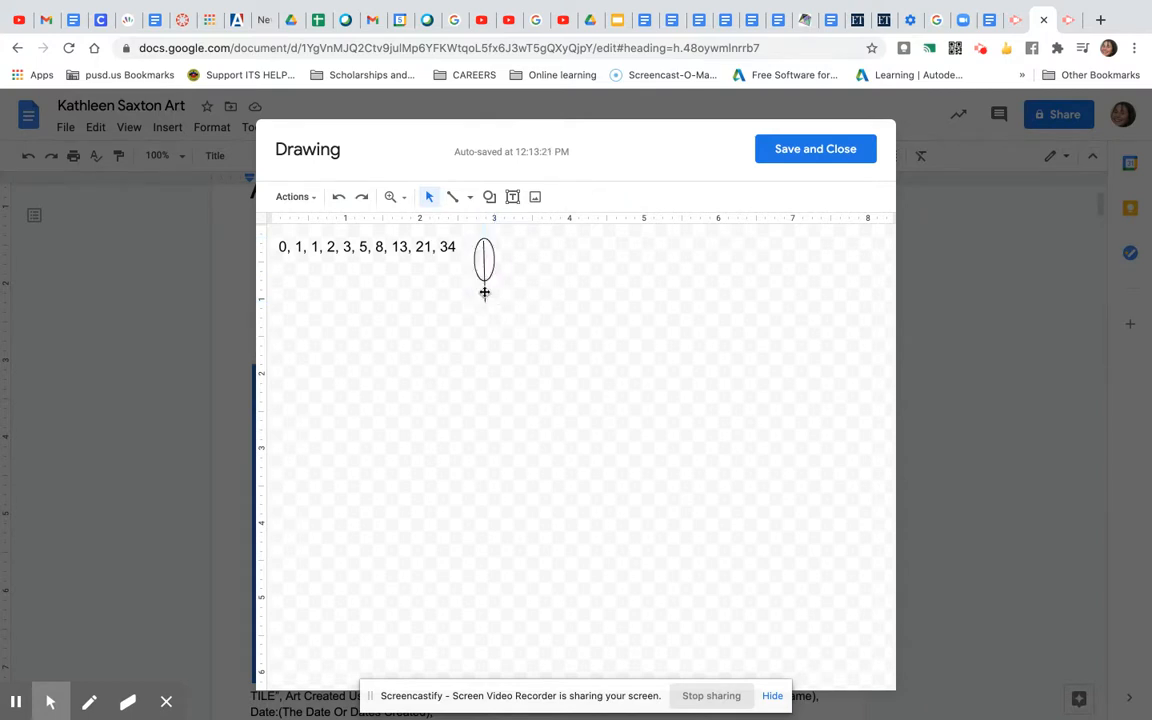
Check the phi symbol shown in the Golden Ratio YouTube video and scale the drawn ellipse and line down slightly.
click(510, 22)
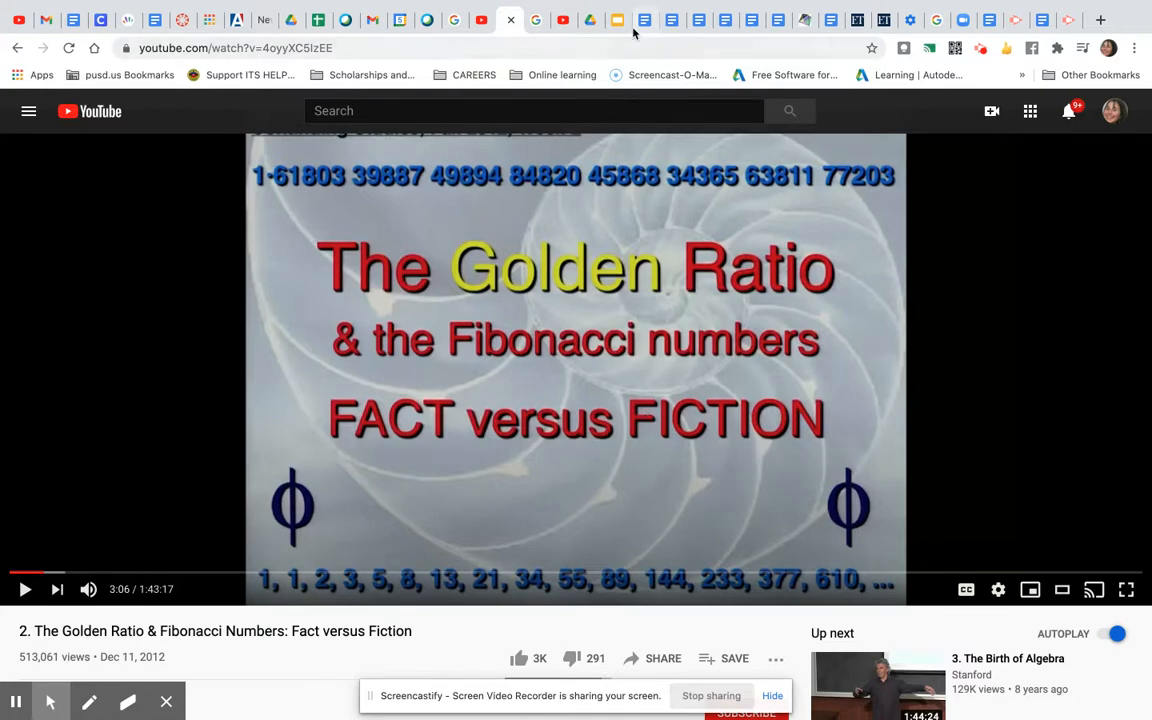
click(1037, 24)
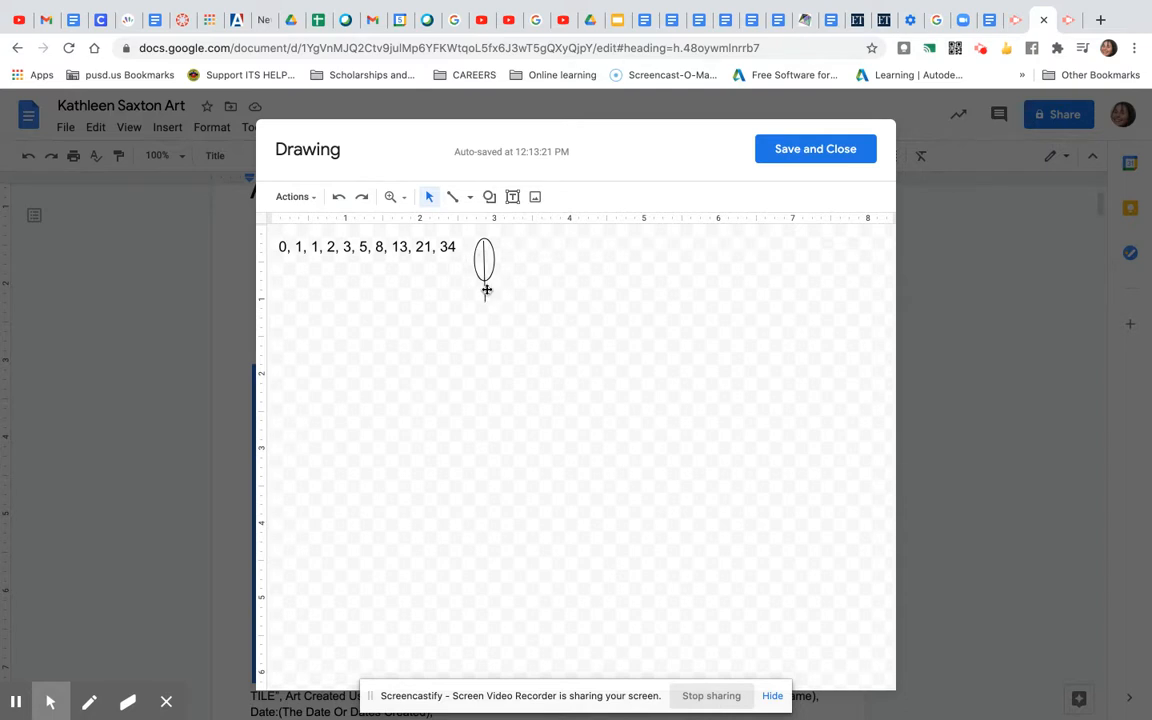
drag(505, 256, 470, 289)
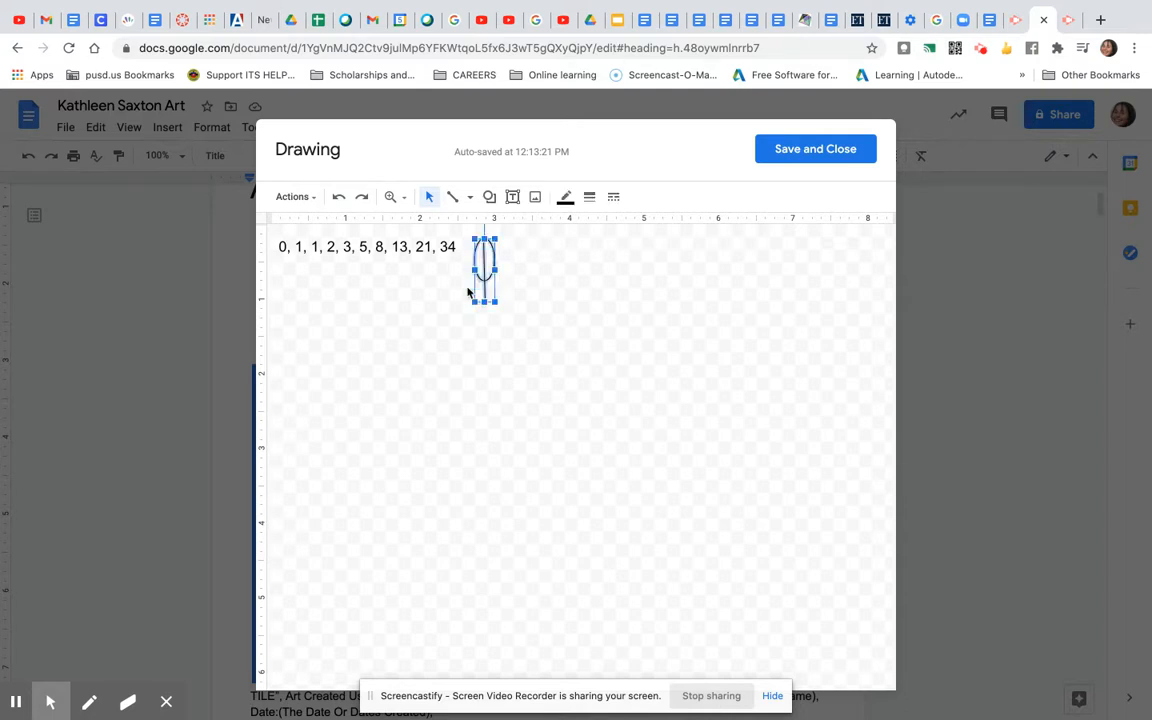
click(520, 297)
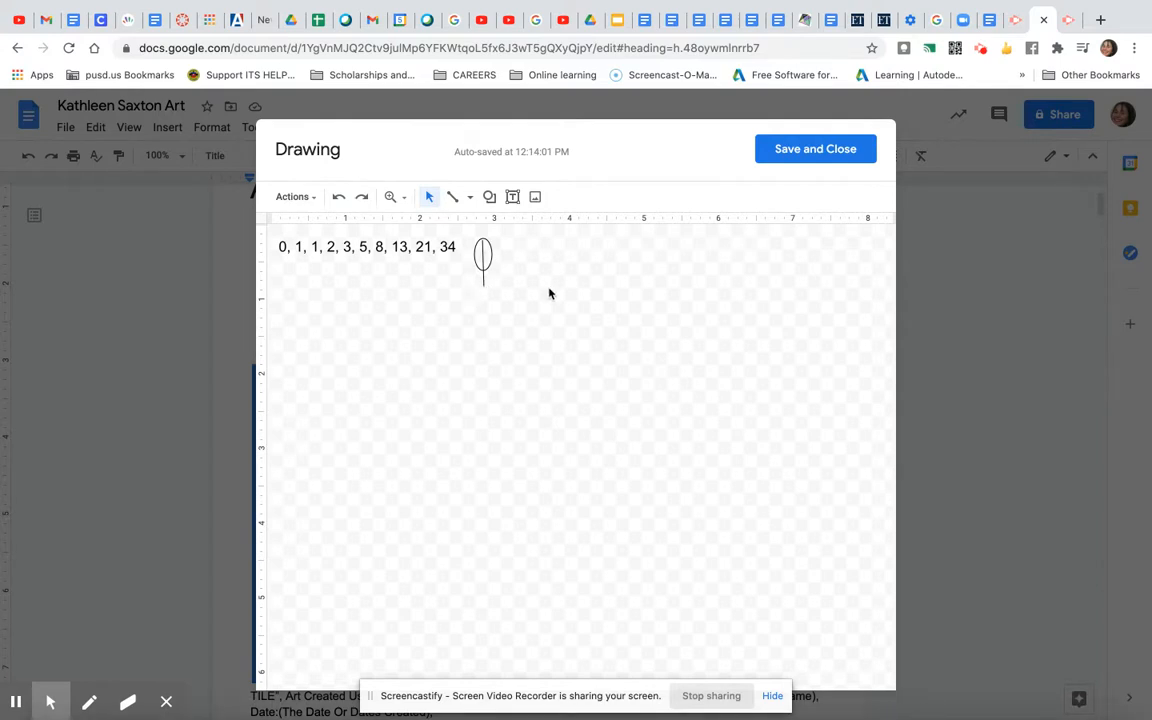
Draw a small square about 0.3 inches wide in the lower middle of the canvas and make its border transparent.
click(489, 197)
mouse_move(510, 230)
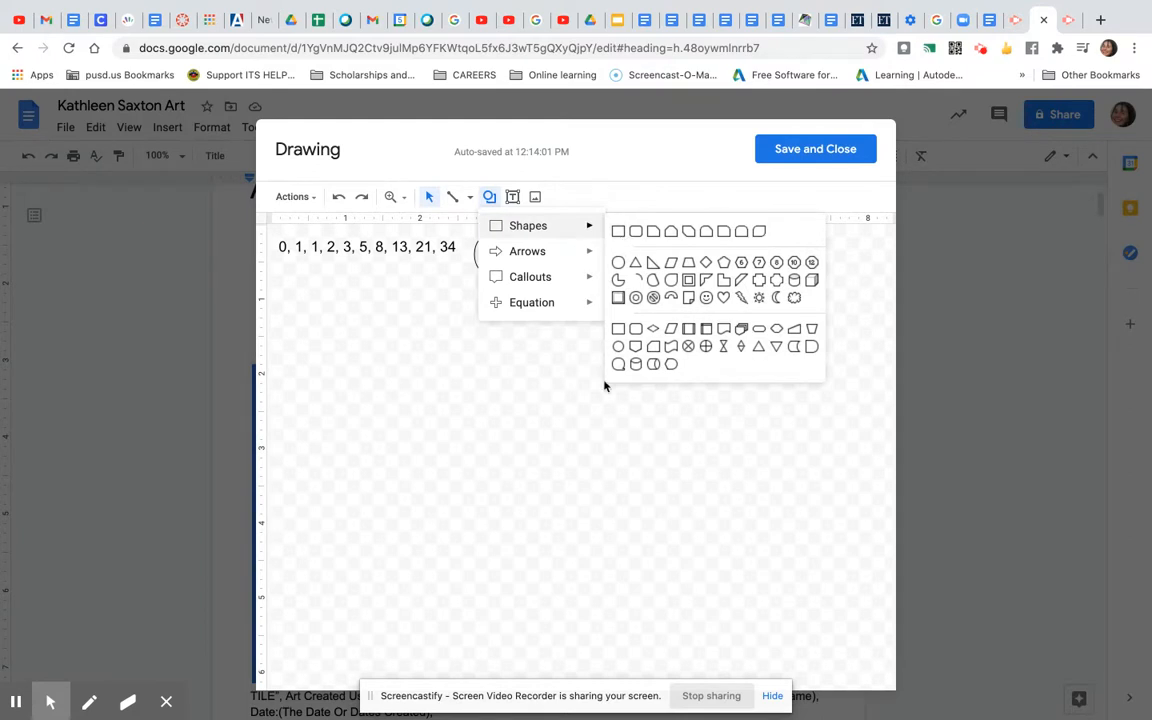
click(618, 231)
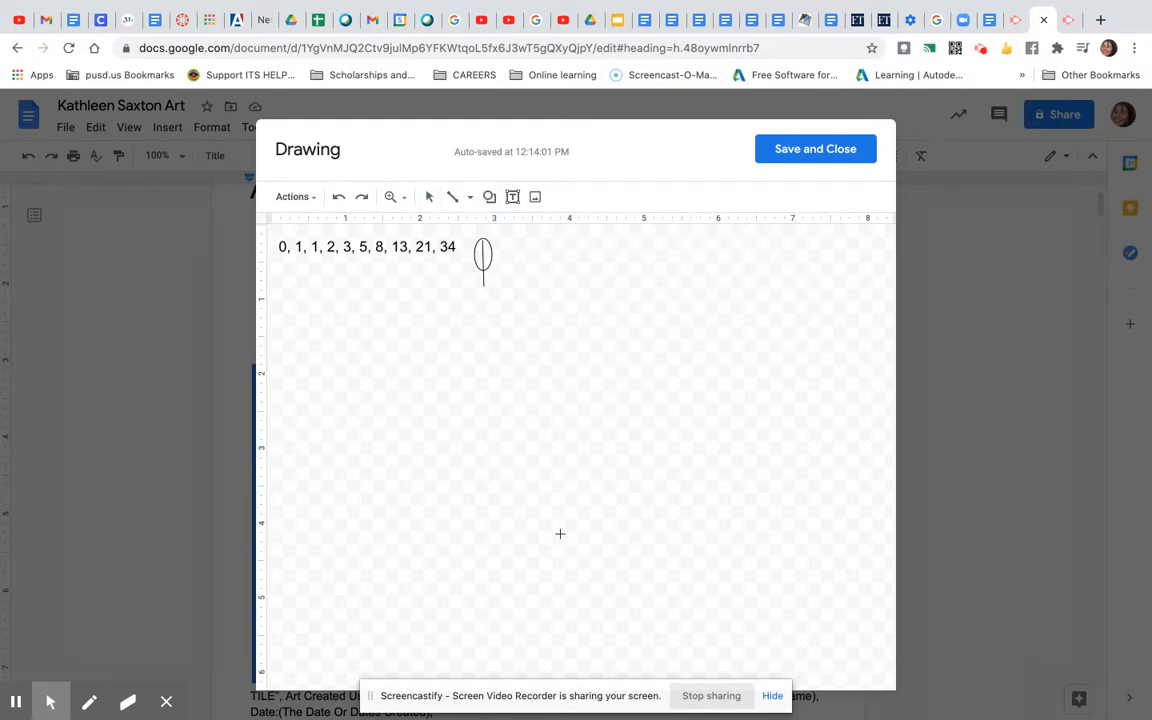
drag(557, 514, 577, 538)
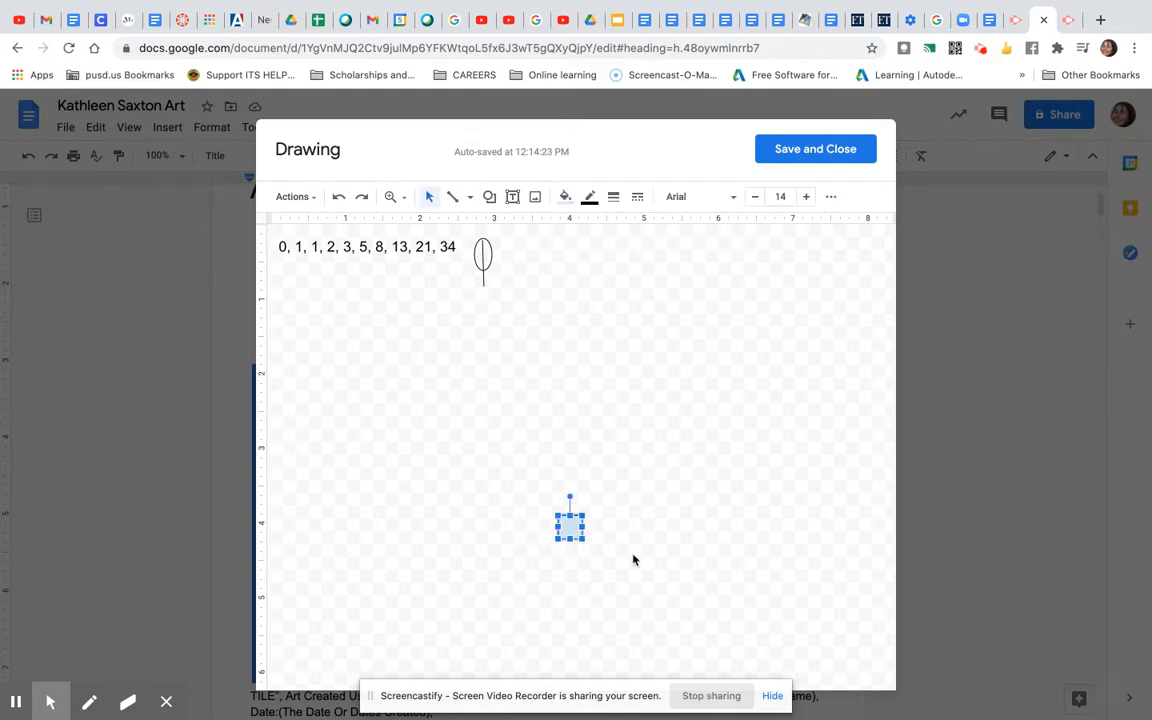
click(589, 198)
click(631, 228)
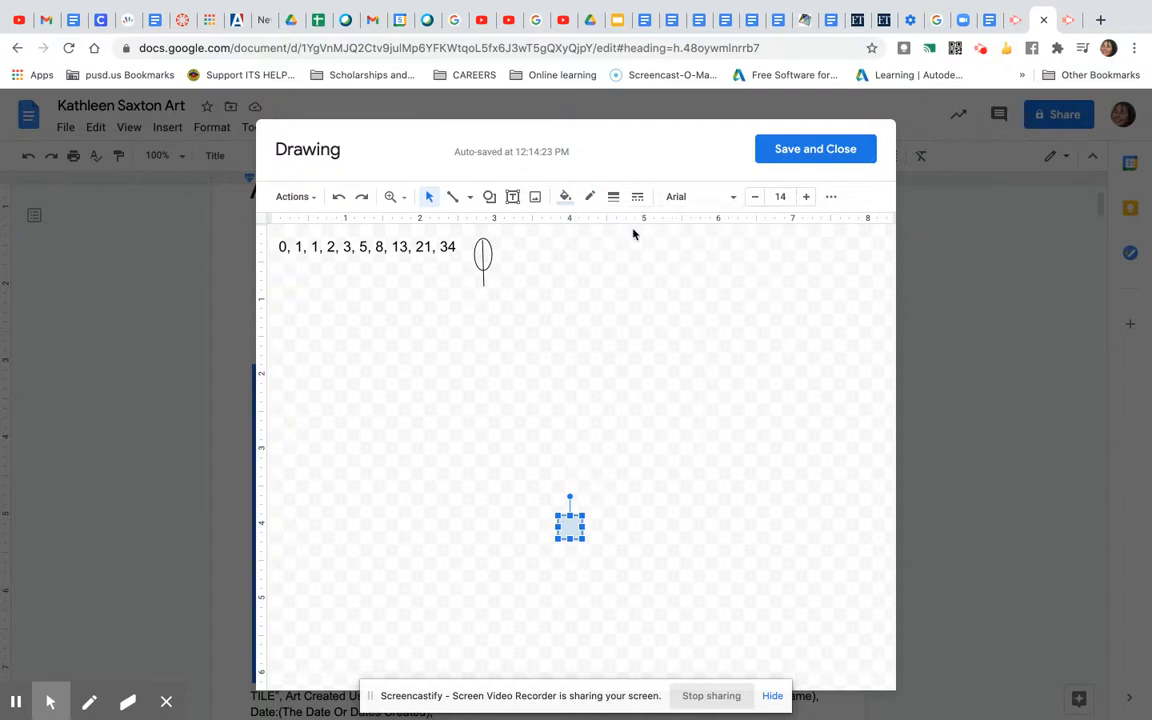
Fill the small square with a custom very pale blue-grey colour.
click(565, 197)
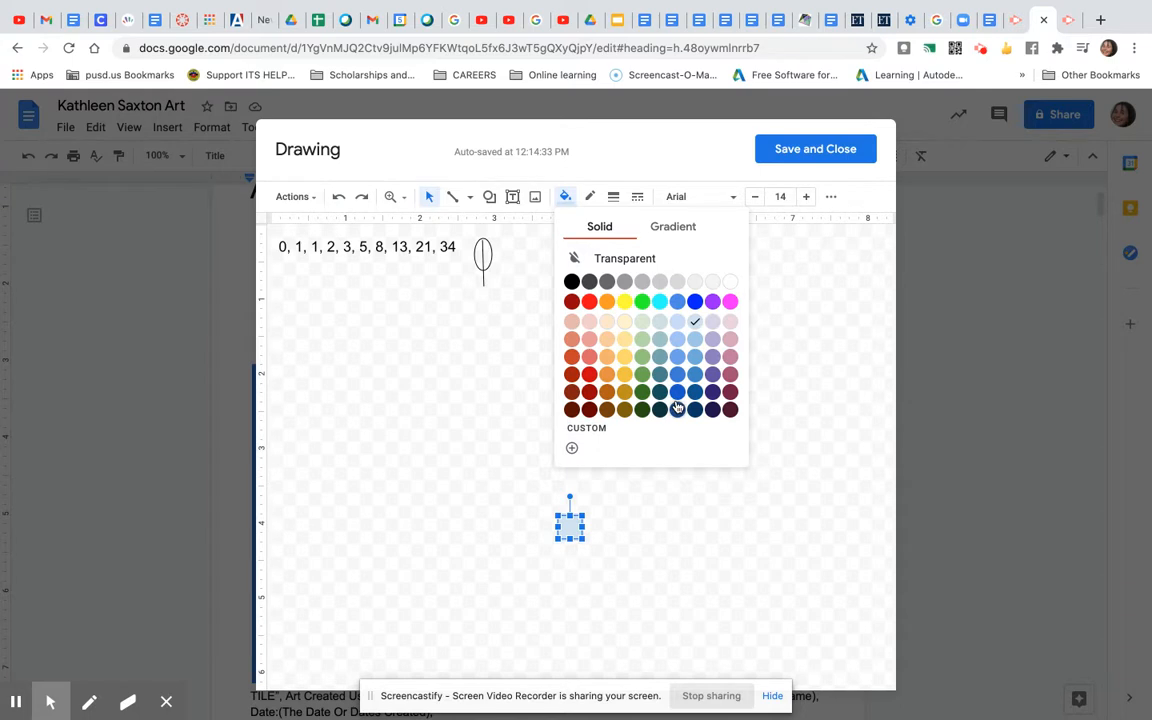
click(588, 430)
drag(586, 487, 582, 491)
click(505, 346)
drag(505, 346, 506, 349)
click(626, 576)
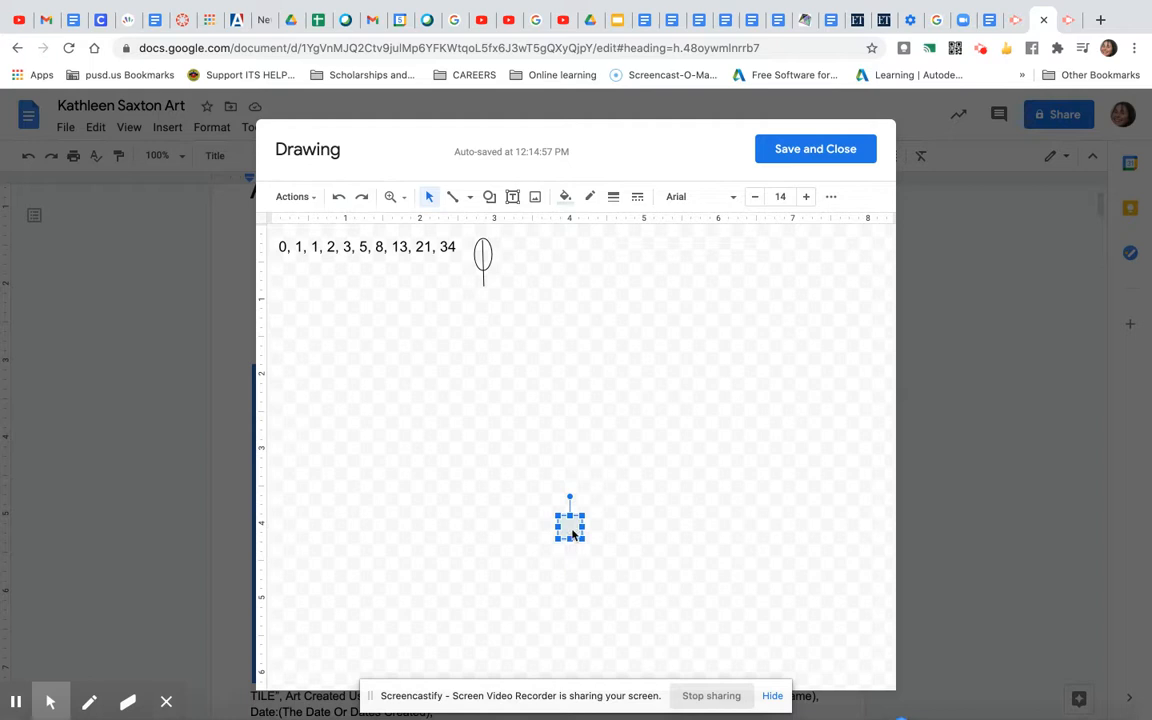
Duplicate the square and place the copy flush against the original's right side.
key(super+d)
drag(577, 535, 595, 527)
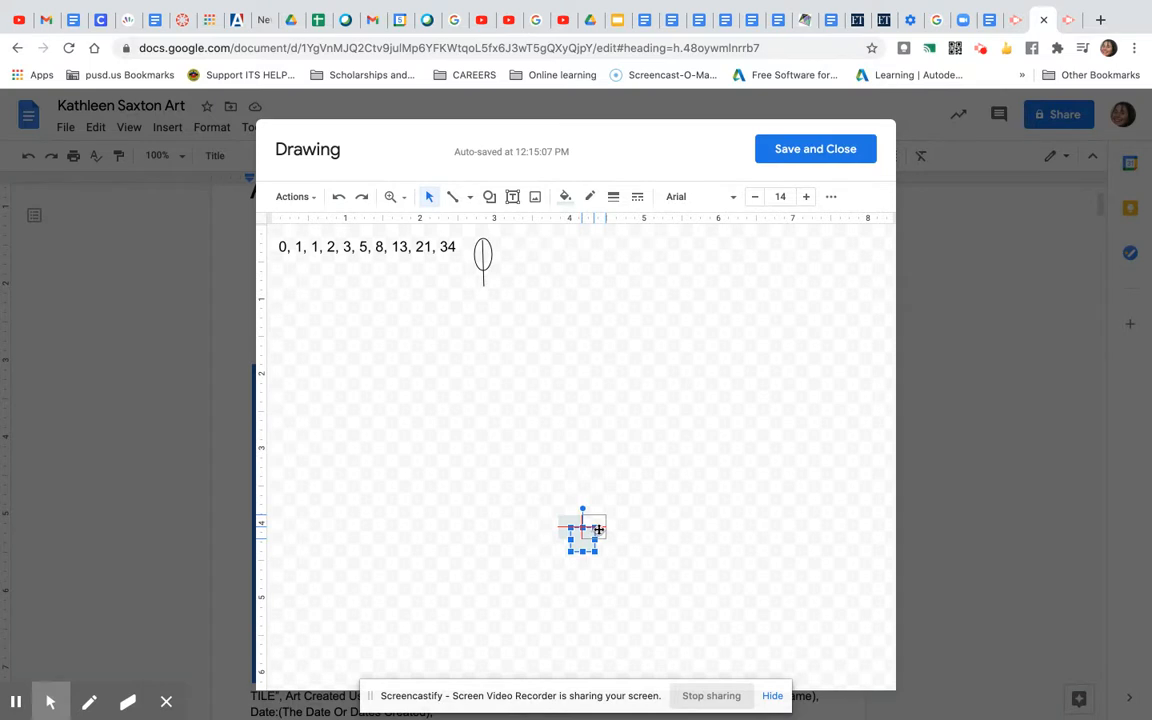
drag(597, 530, 598, 529)
click(630, 531)
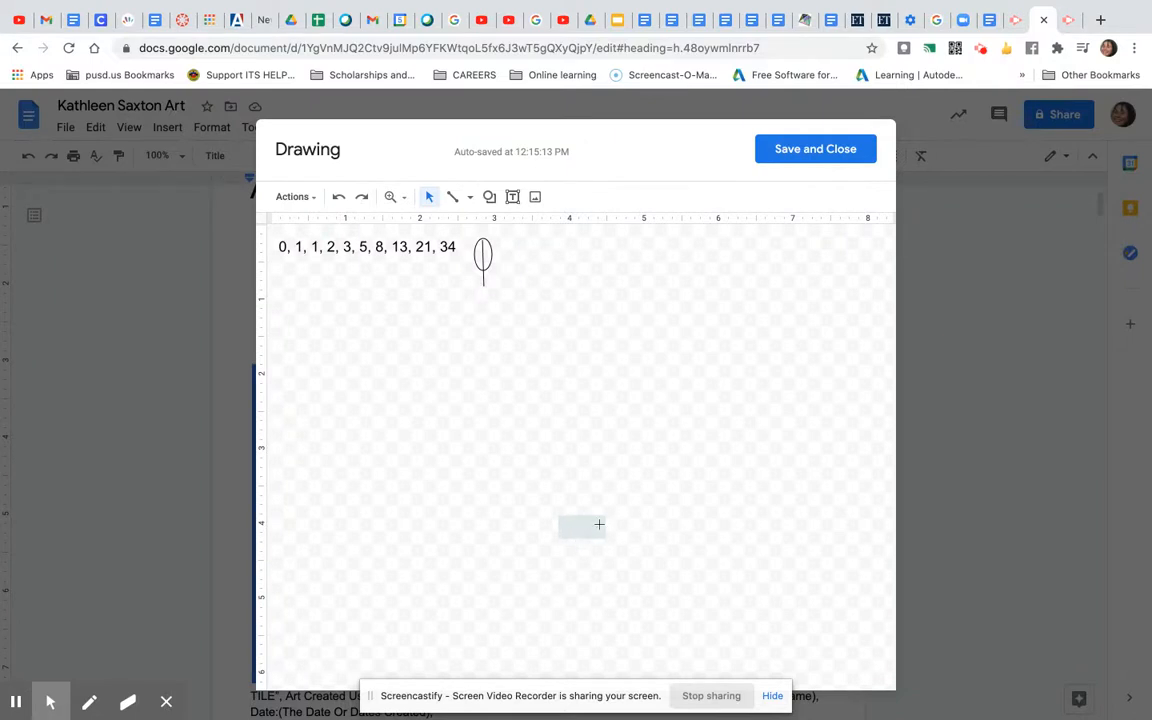
Copy the pair of squares and place the copy directly above it to form a two-by-two block.
click(600, 527)
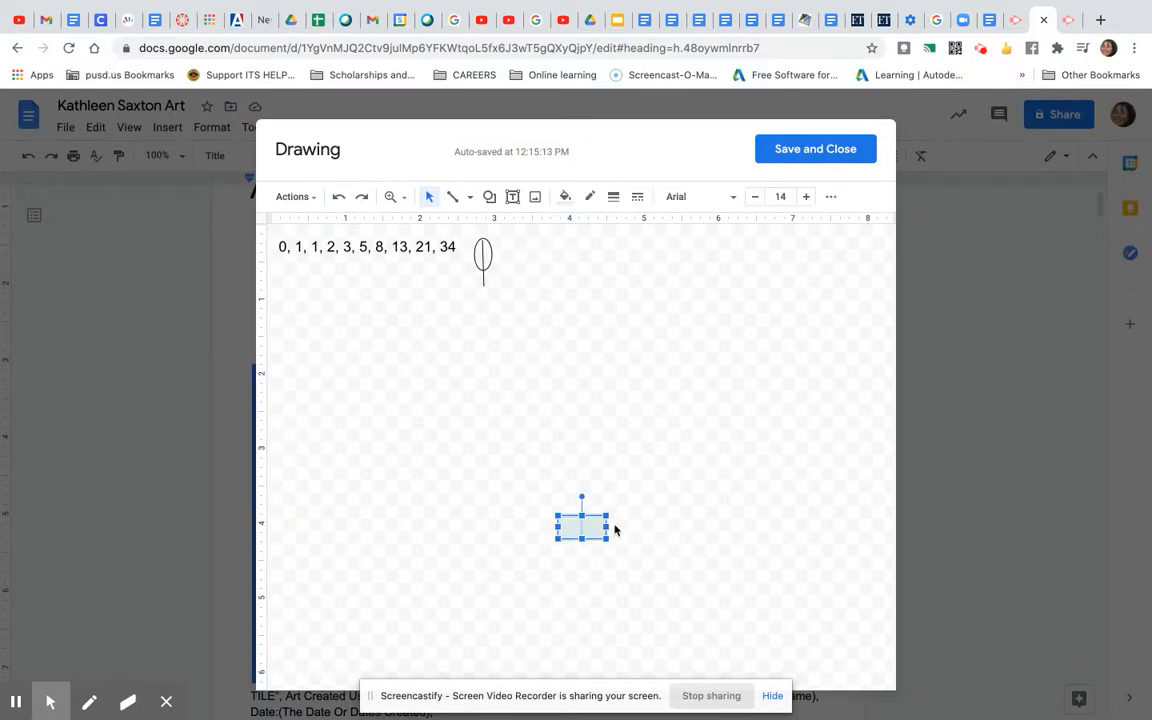
click(591, 454)
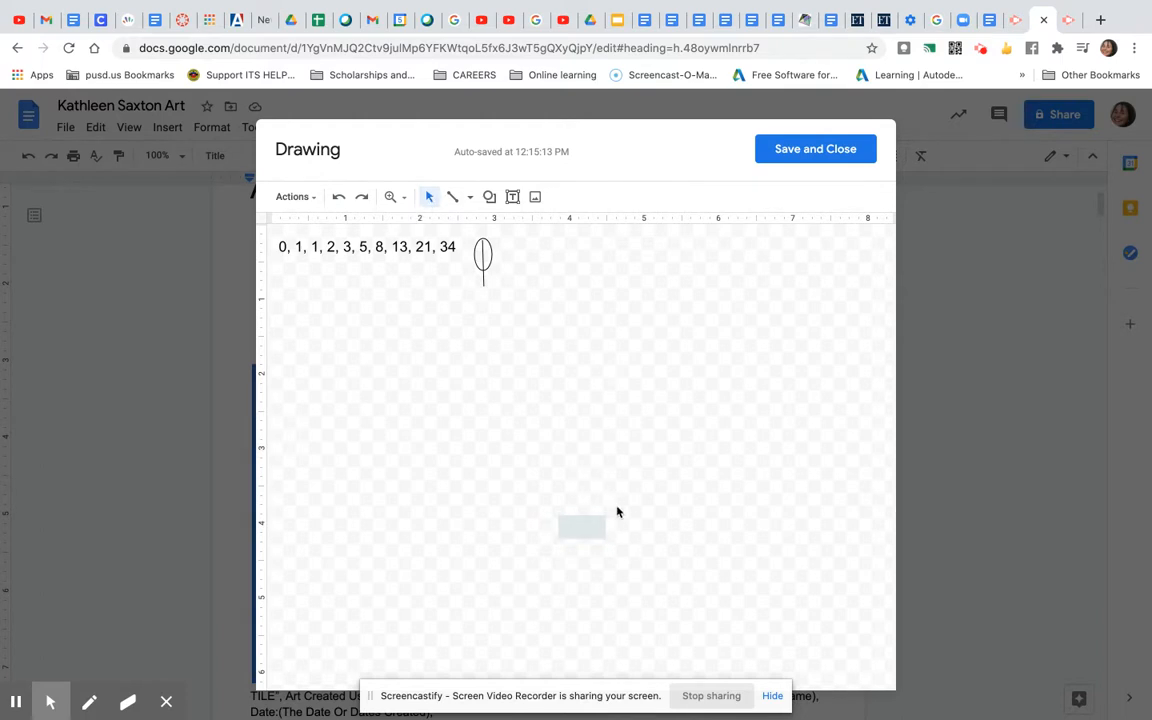
drag(620, 529, 552, 531)
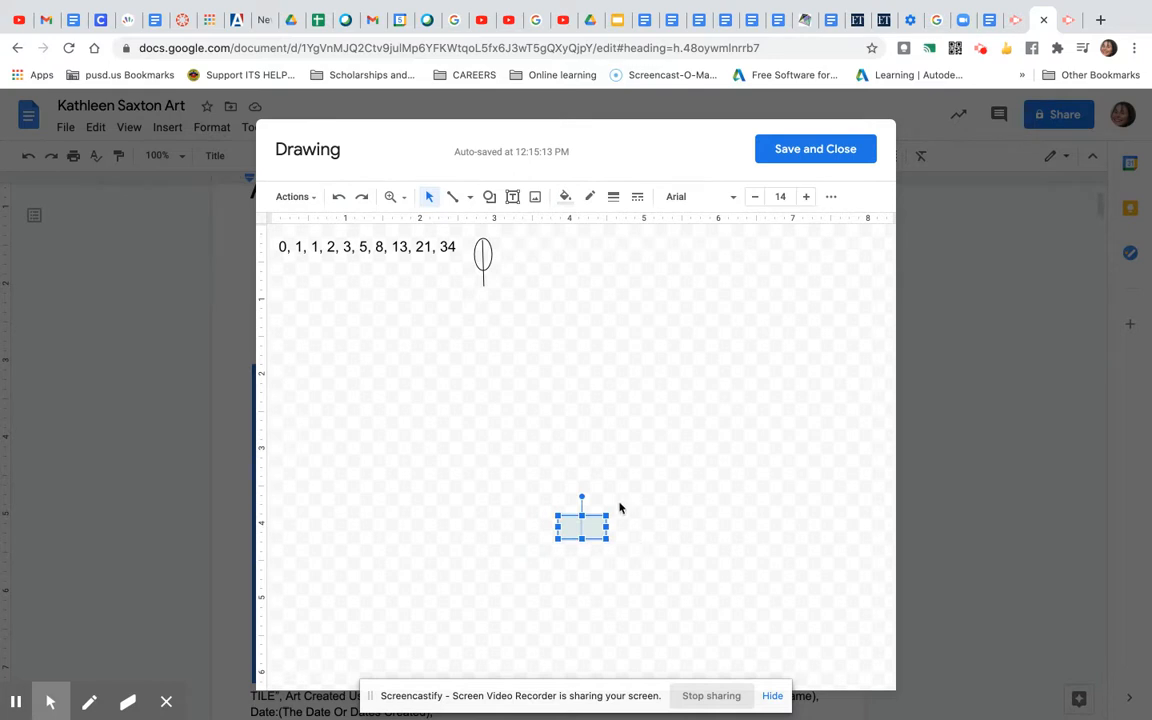
key(super+v)
drag(609, 548, 553, 542)
click(621, 492)
click(628, 526)
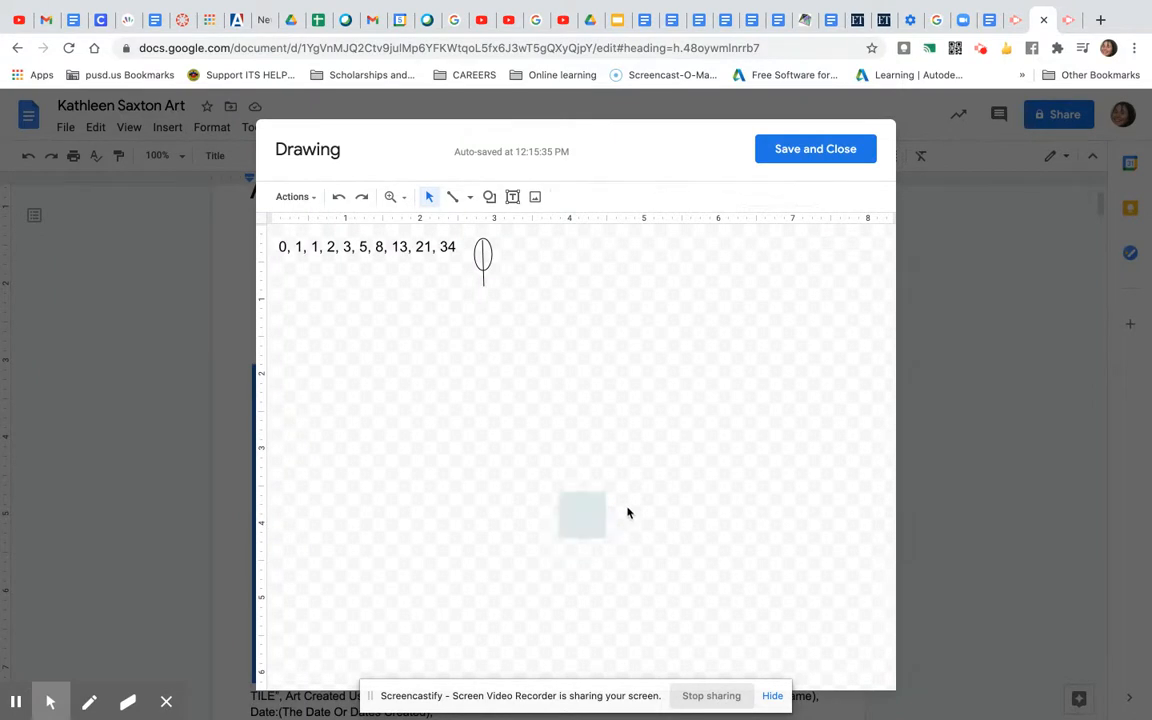
Delete the upper row of squares and paste a two-by-two block directly above the remaining lower row.
drag(619, 501, 553, 499)
key(Delete)
key(super+v)
drag(607, 547, 600, 514)
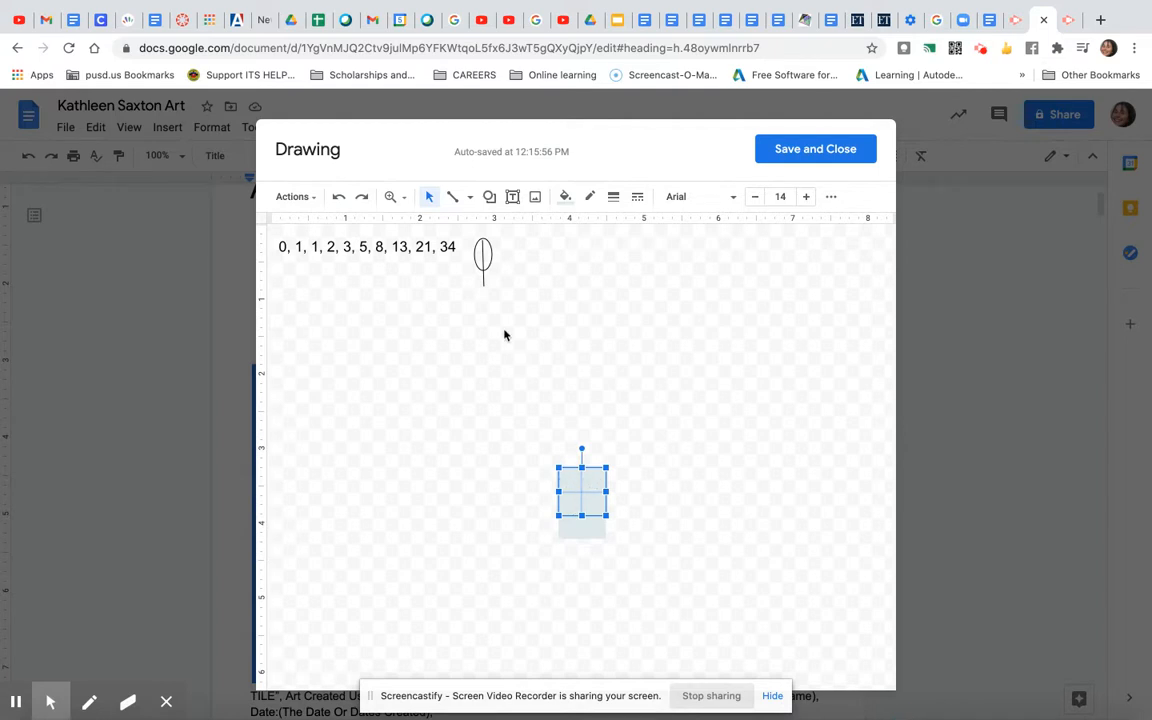
Fill the upper two-by-two block with the custom pale blue #cfe6edff.
click(565, 196)
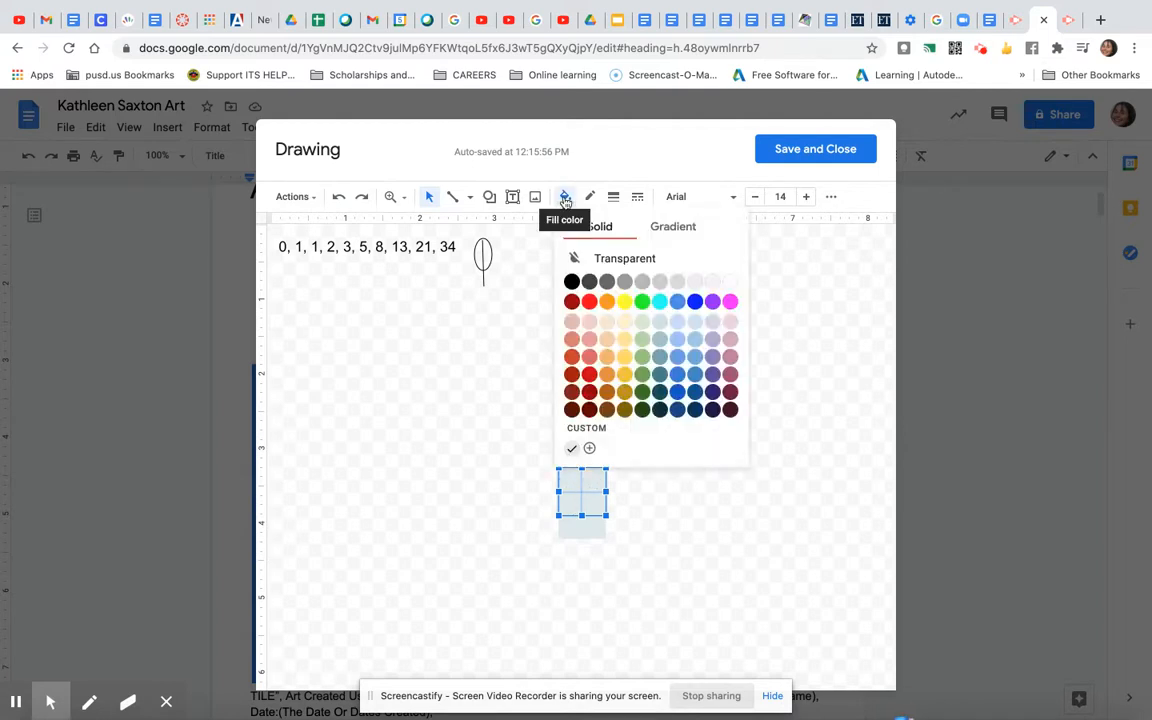
click(587, 428)
click(518, 348)
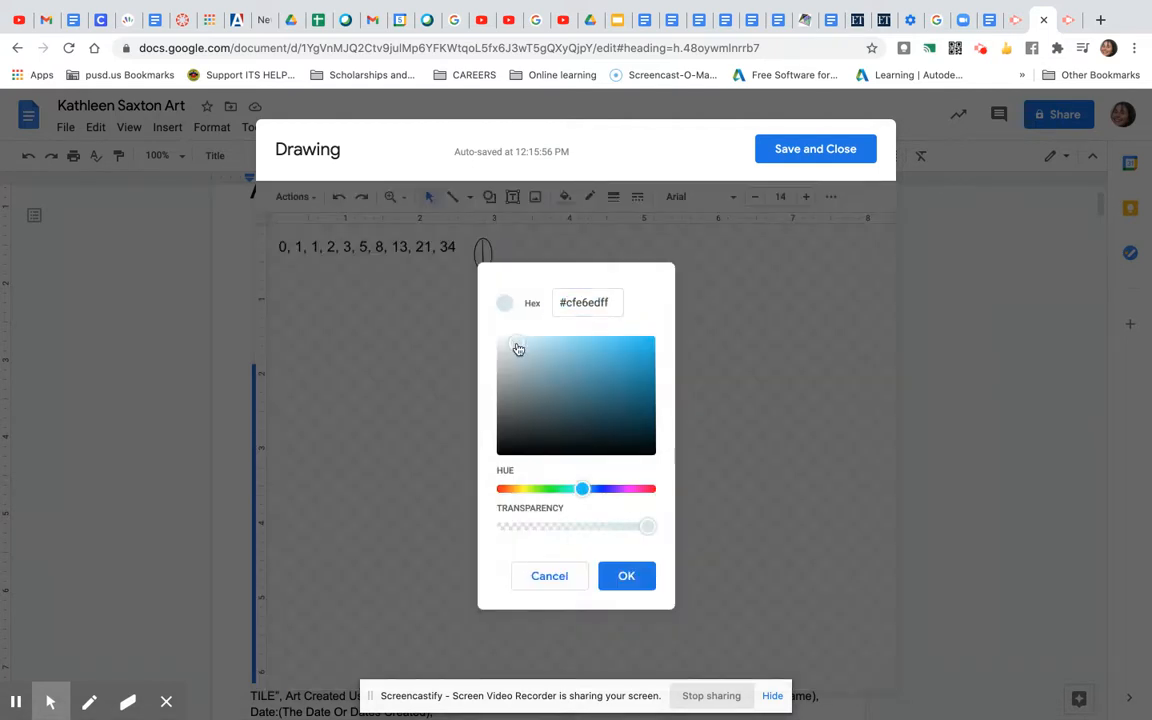
click(626, 576)
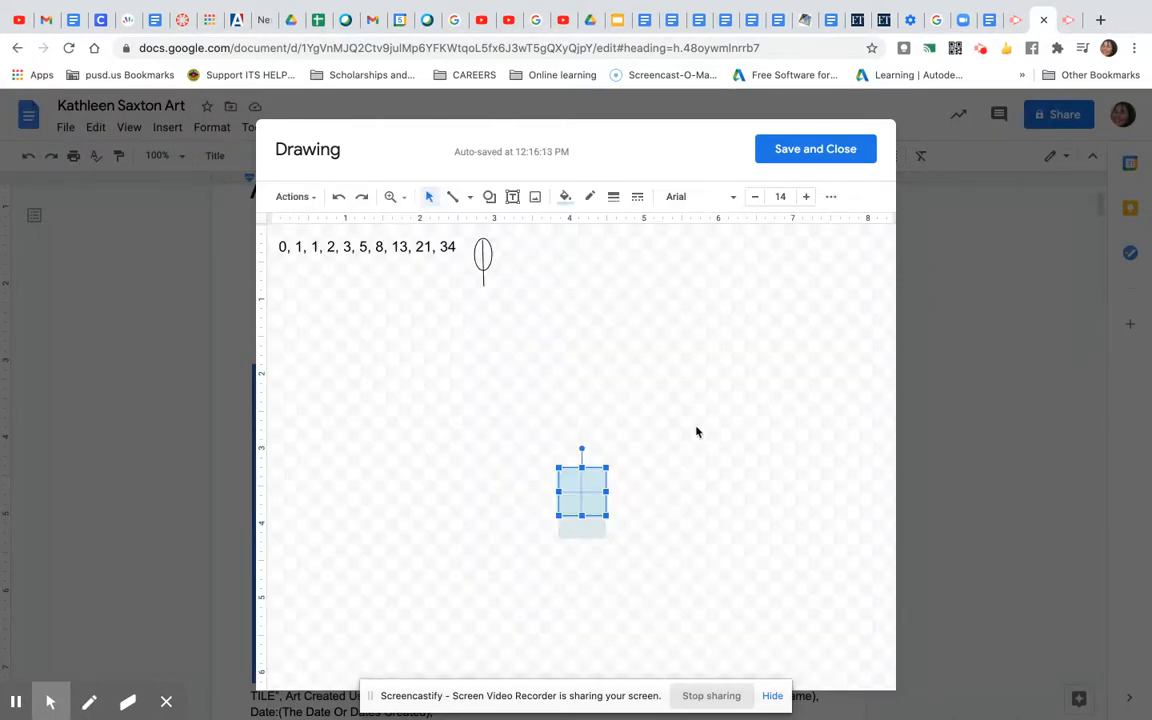
Check the layout in the fibonacci sequence art image results and place a copy of the six-square block flush against its left side.
click(656, 462)
drag(622, 454, 560, 549)
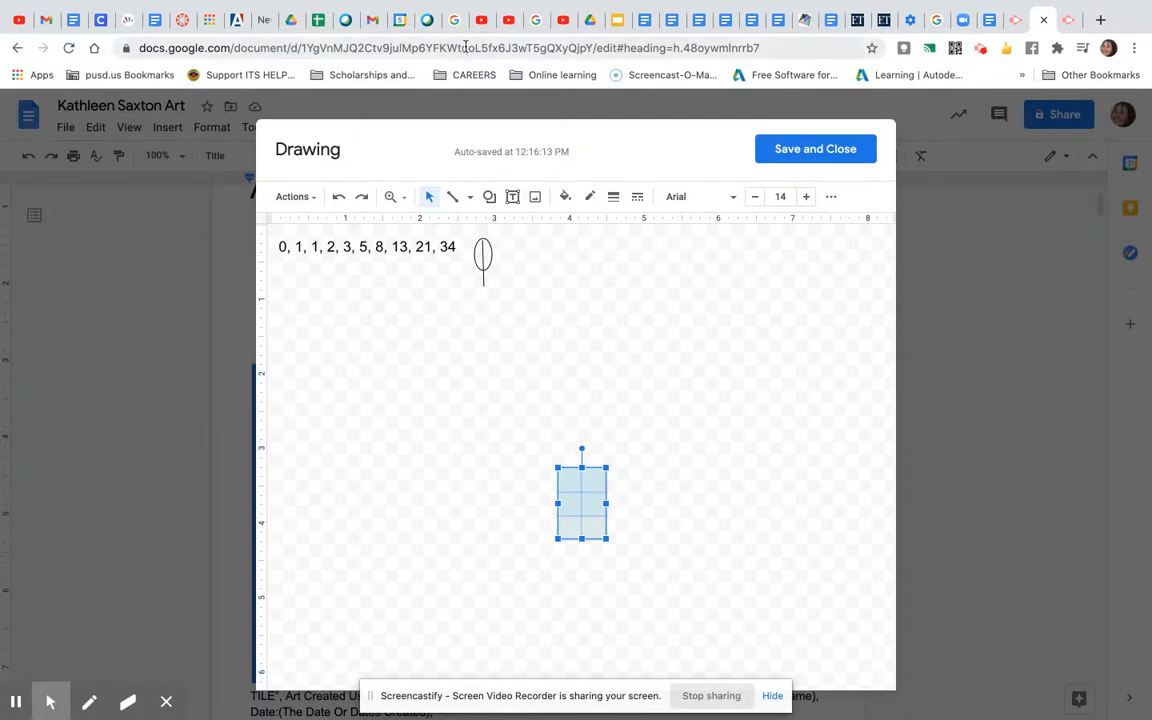
click(450, 20)
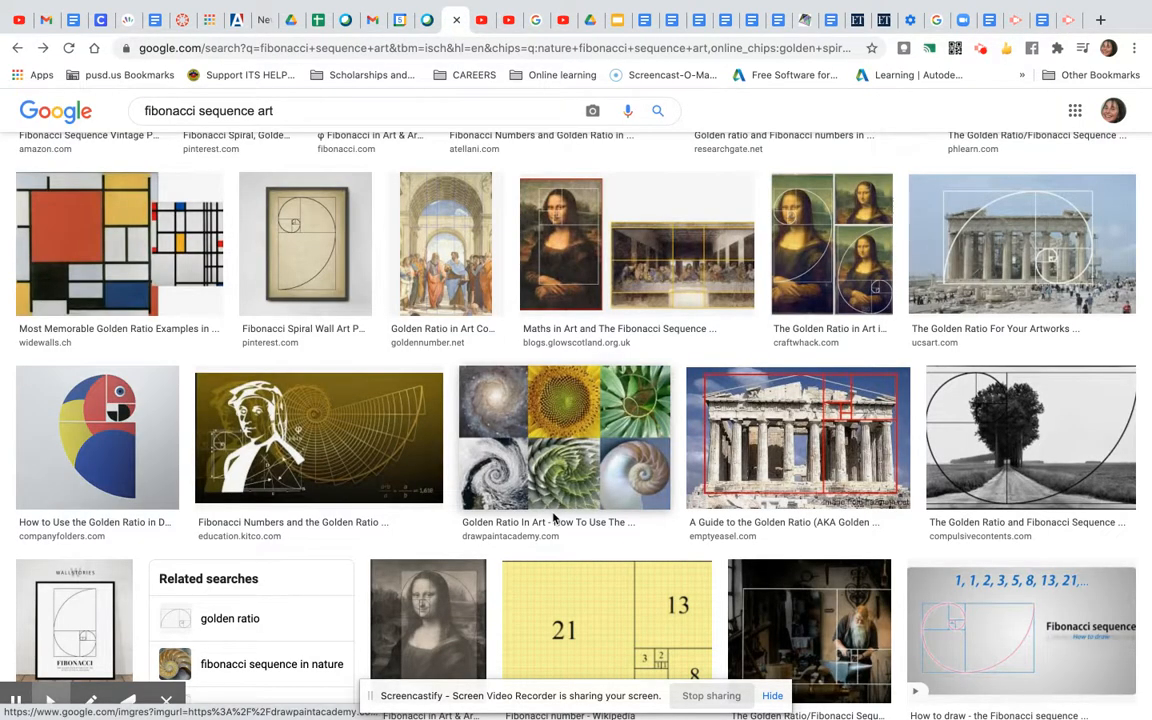
scroll(560, 470, down, 3)
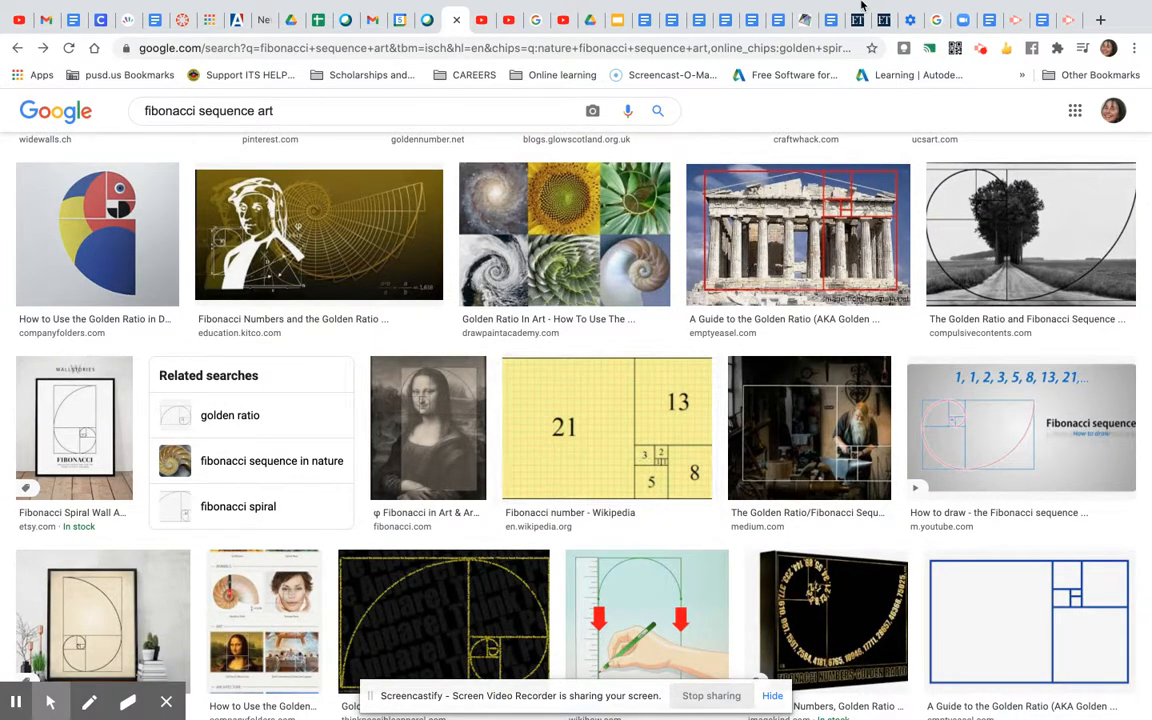
click(1022, 20)
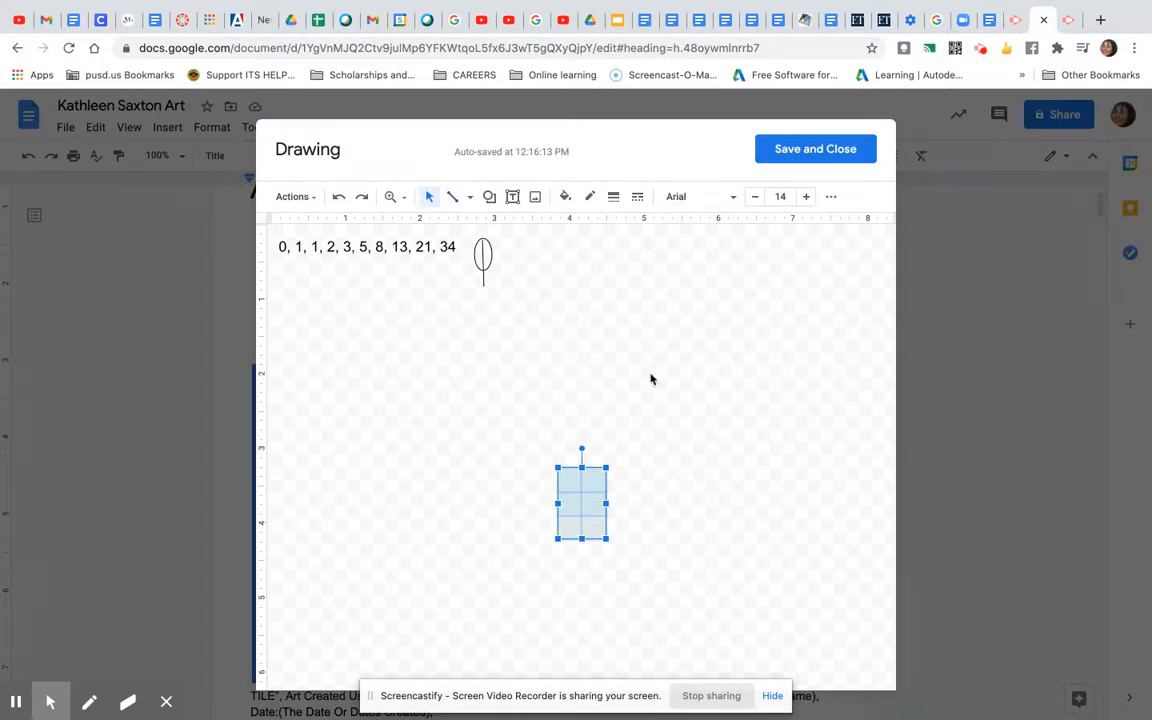
click(527, 465)
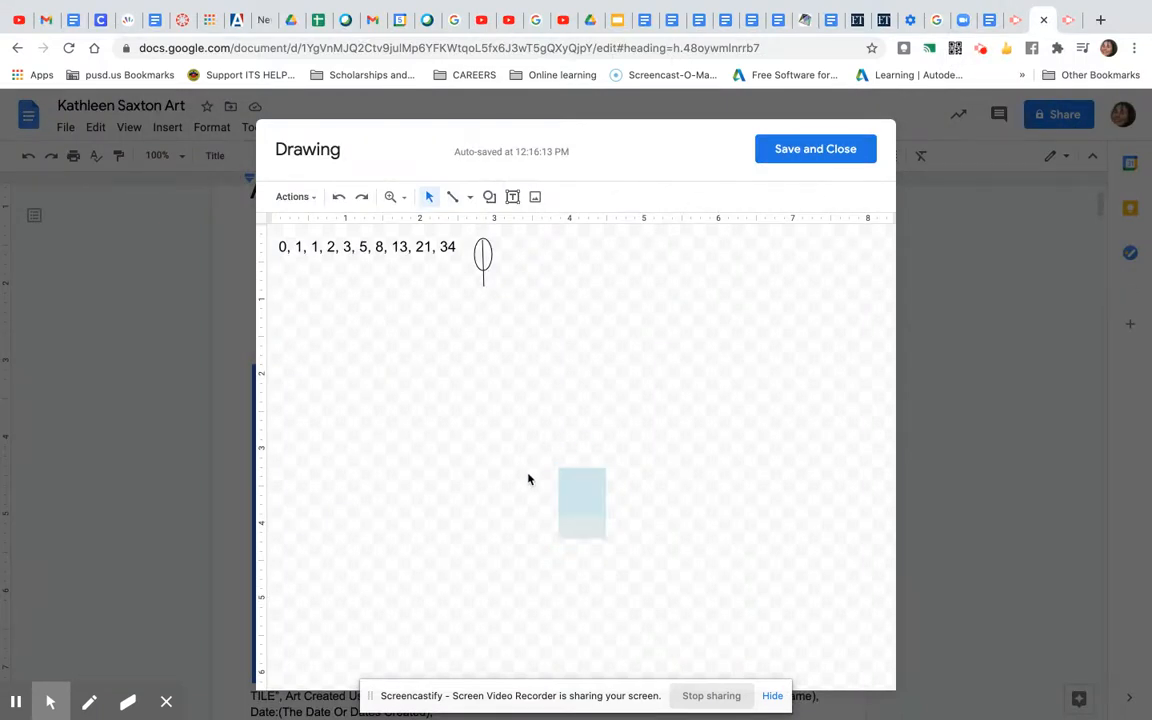
click(617, 501)
drag(612, 494, 552, 487)
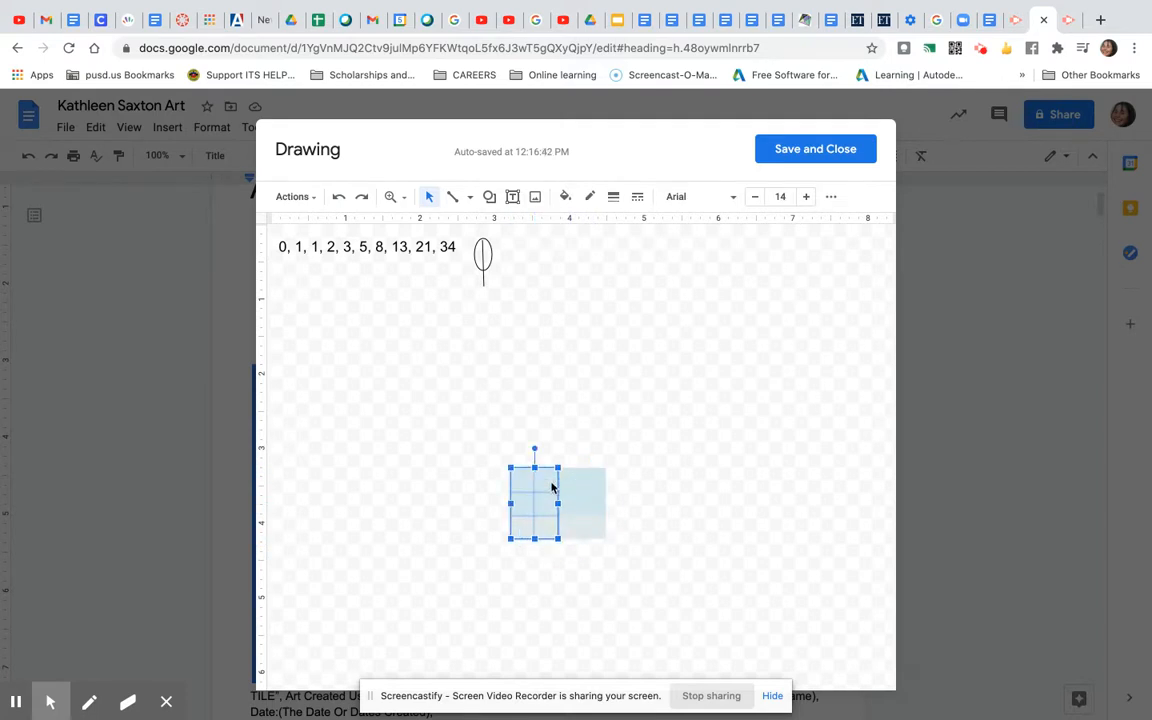
click(565, 197)
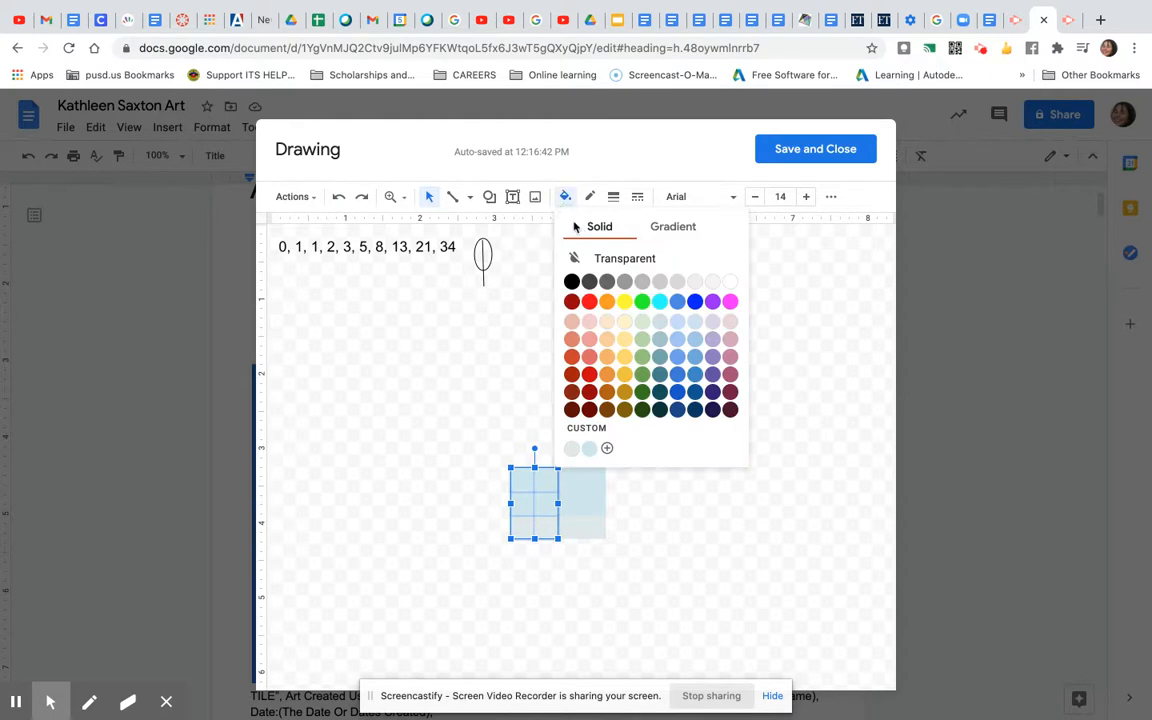
click(607, 448)
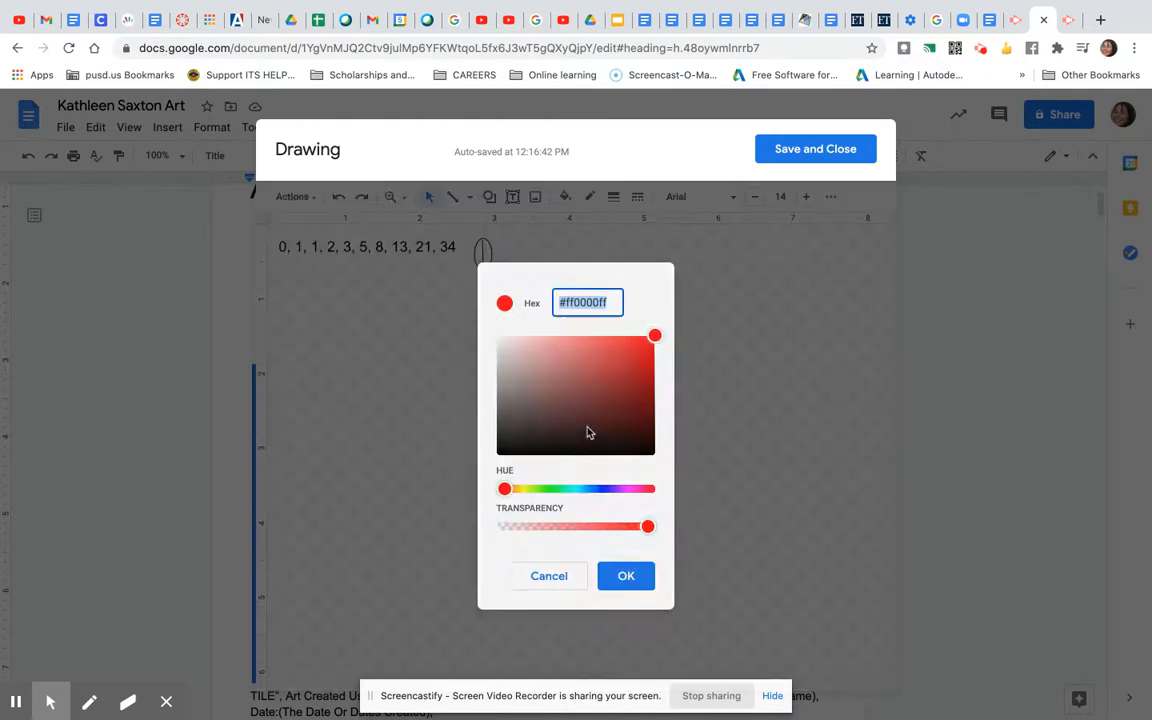
click(561, 578)
Try a preset light blue fill on the left six-square block, and replace it with the saved custom pale blue.
click(565, 198)
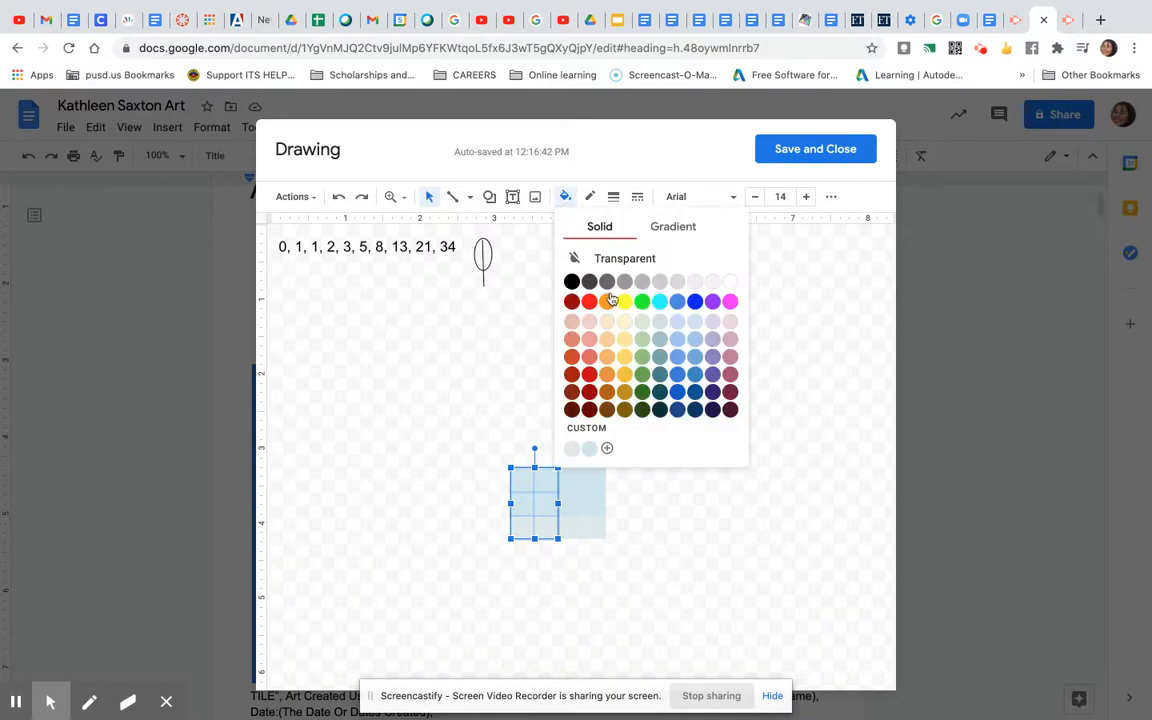
click(693, 339)
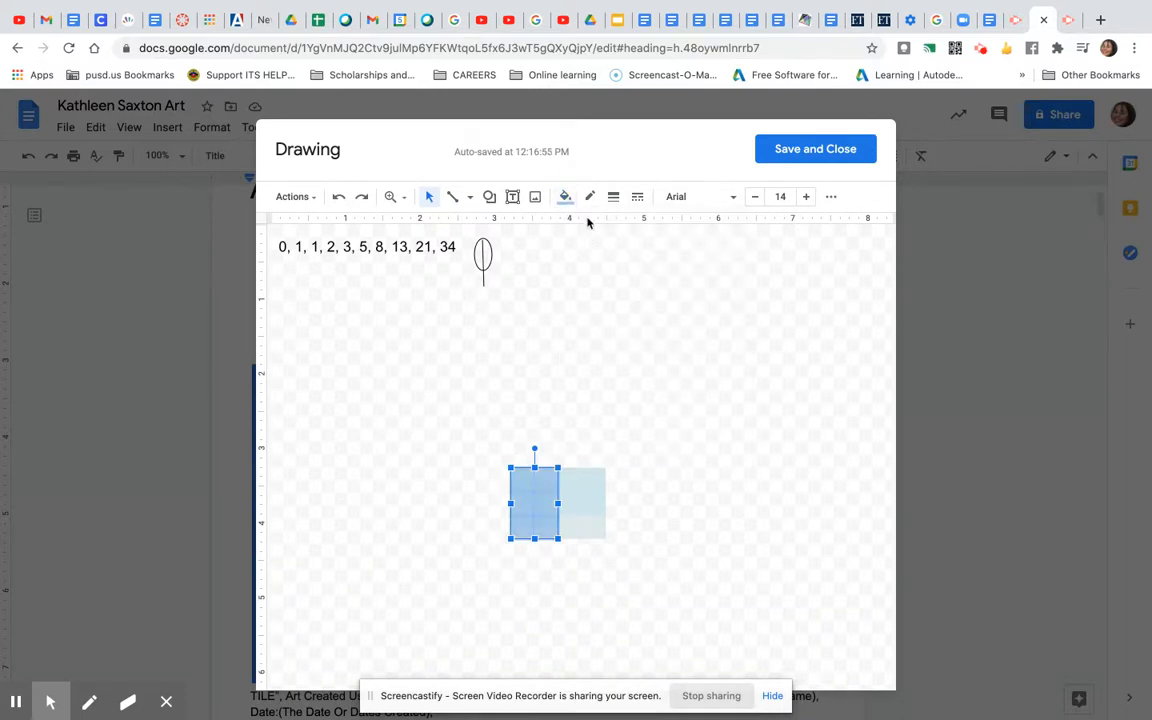
click(565, 197)
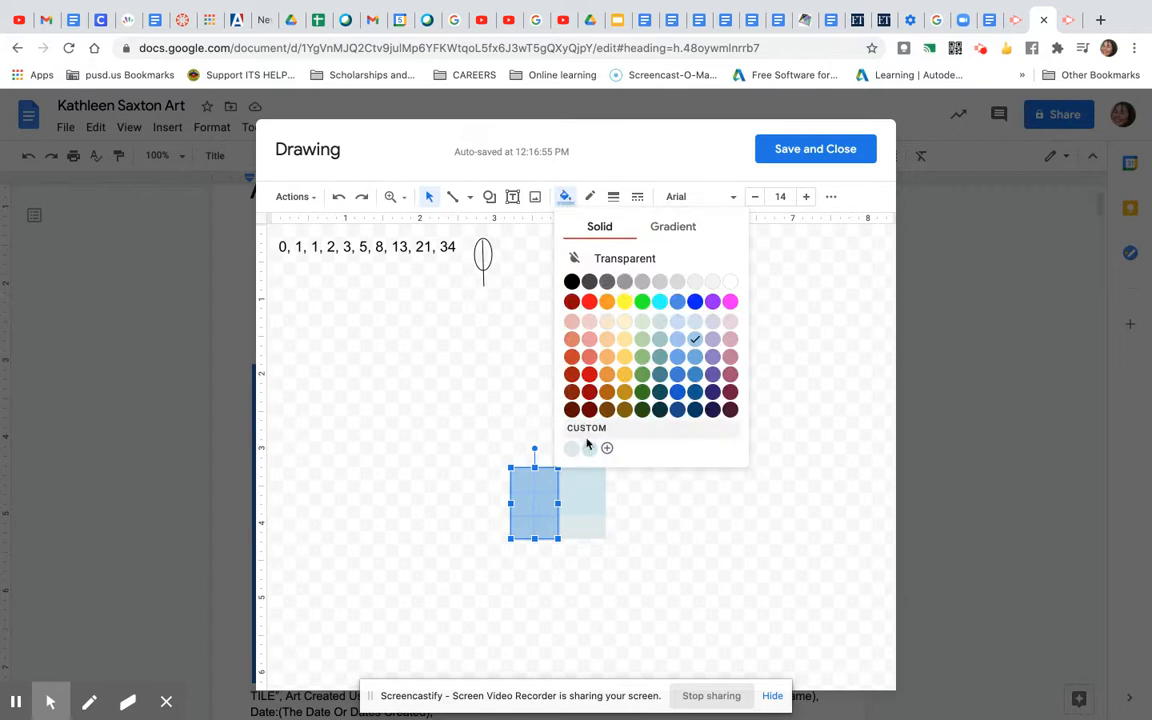
click(589, 450)
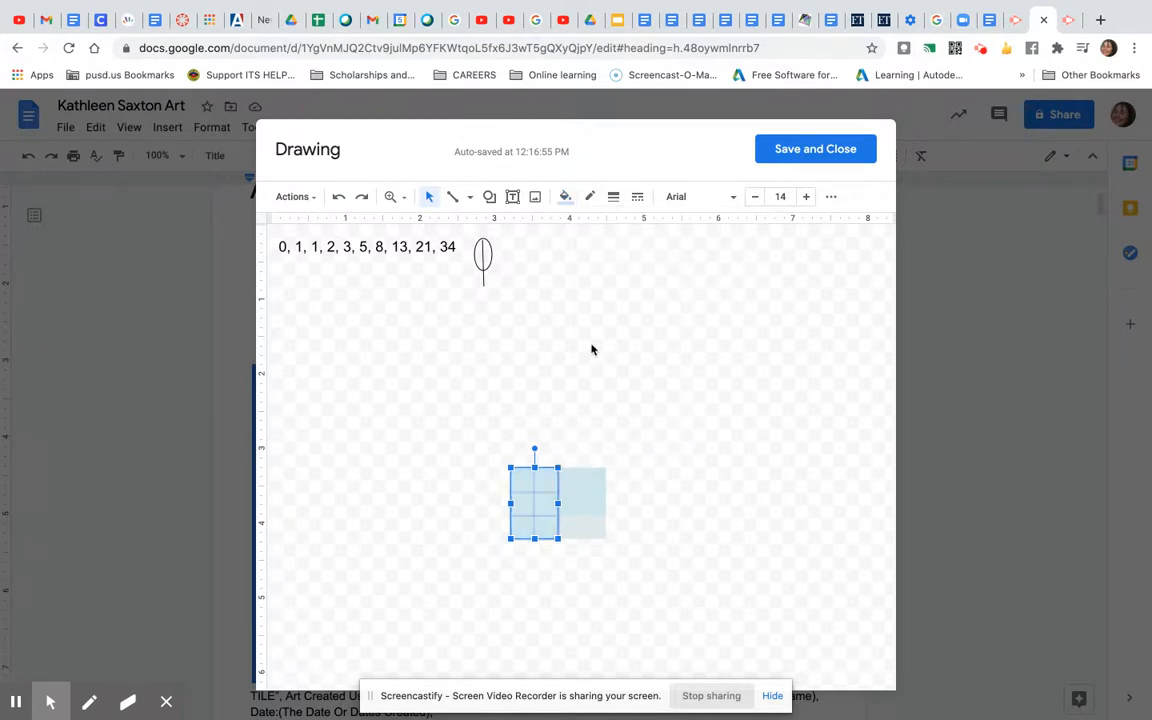
Fill the left six-square block with the custom light blue #c5e8f2ff.
click(565, 196)
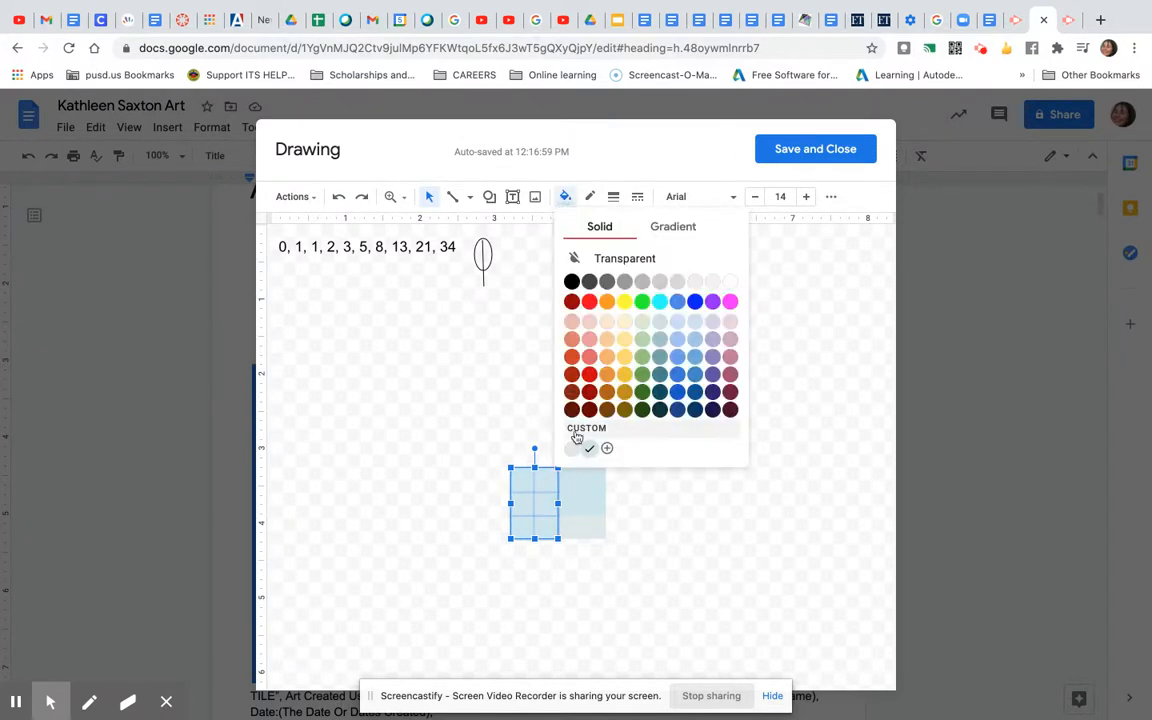
click(605, 450)
click(528, 345)
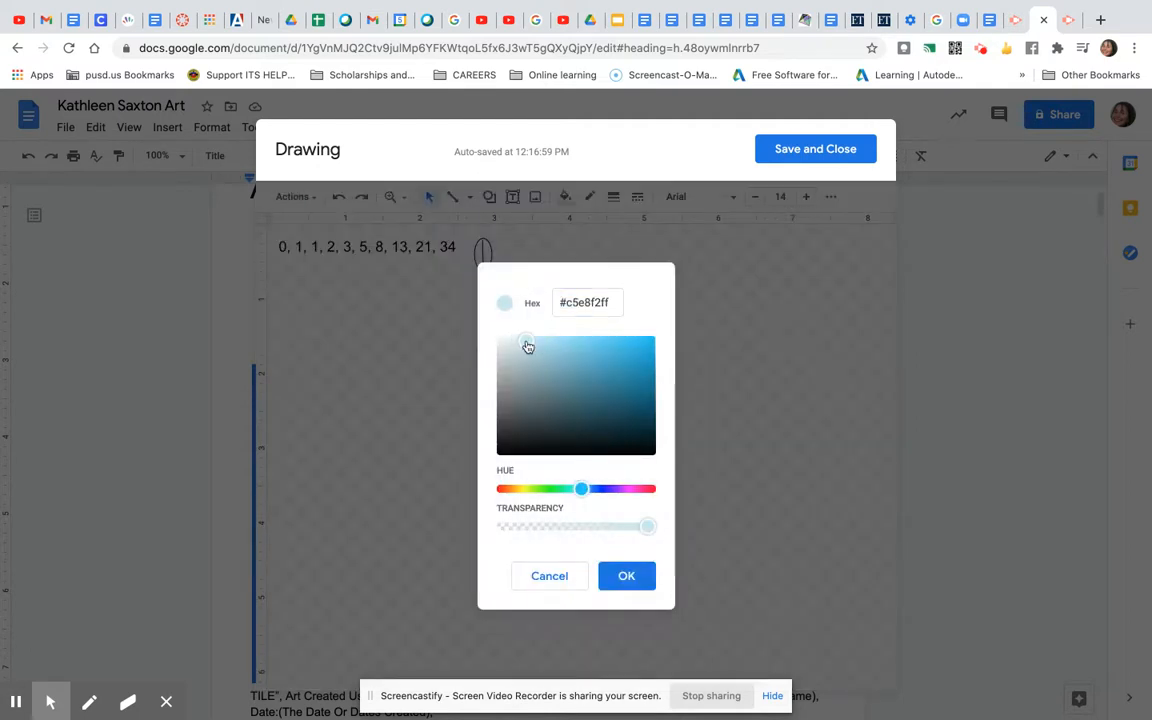
click(625, 580)
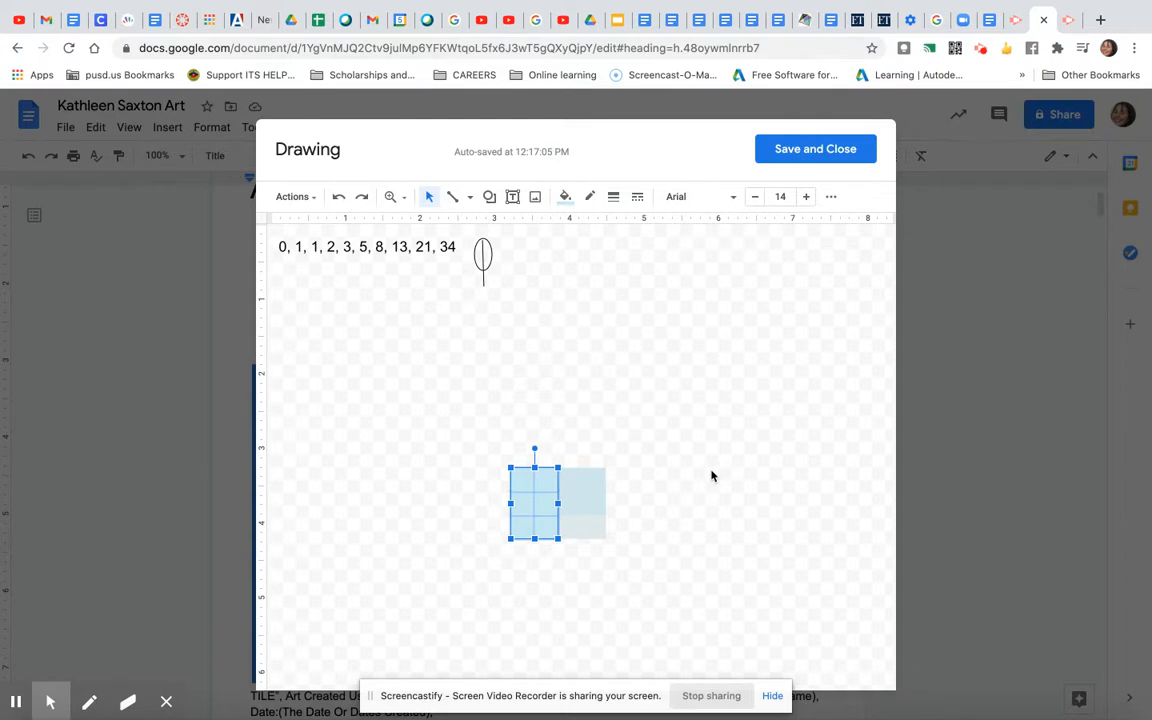
Place a duplicate of the left block flush against its left side and delete the outermost column to leave a three-by-three block.
key(ctrl+d)
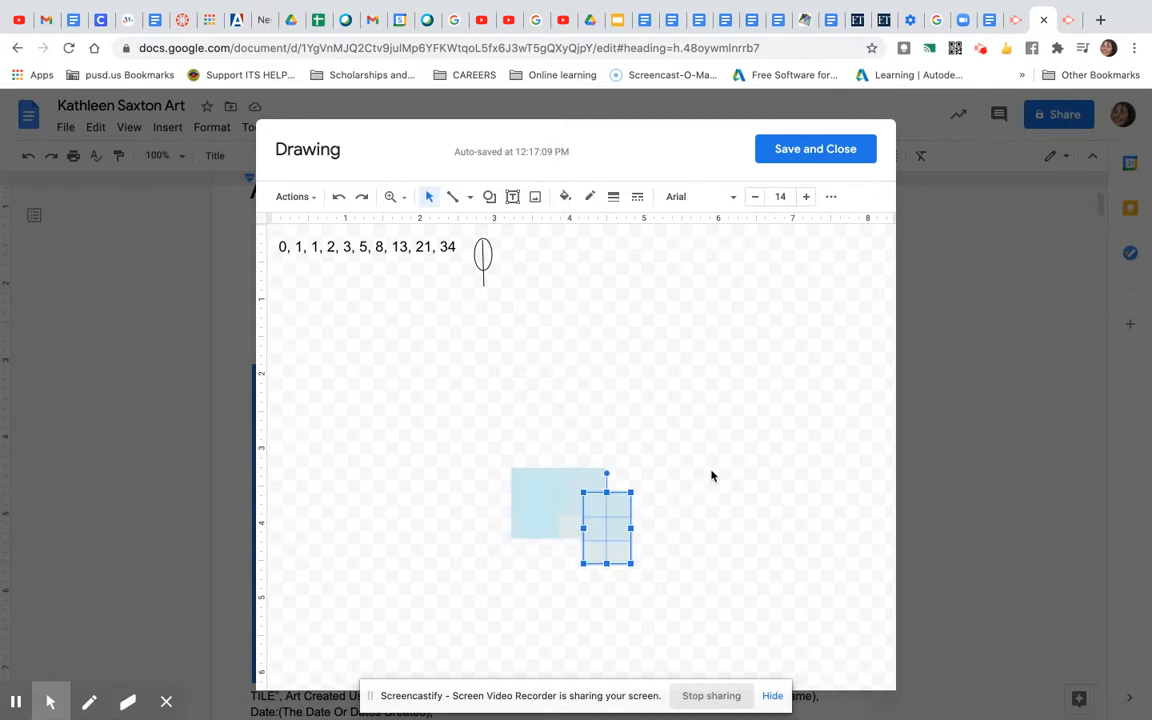
key(ctrl+z)
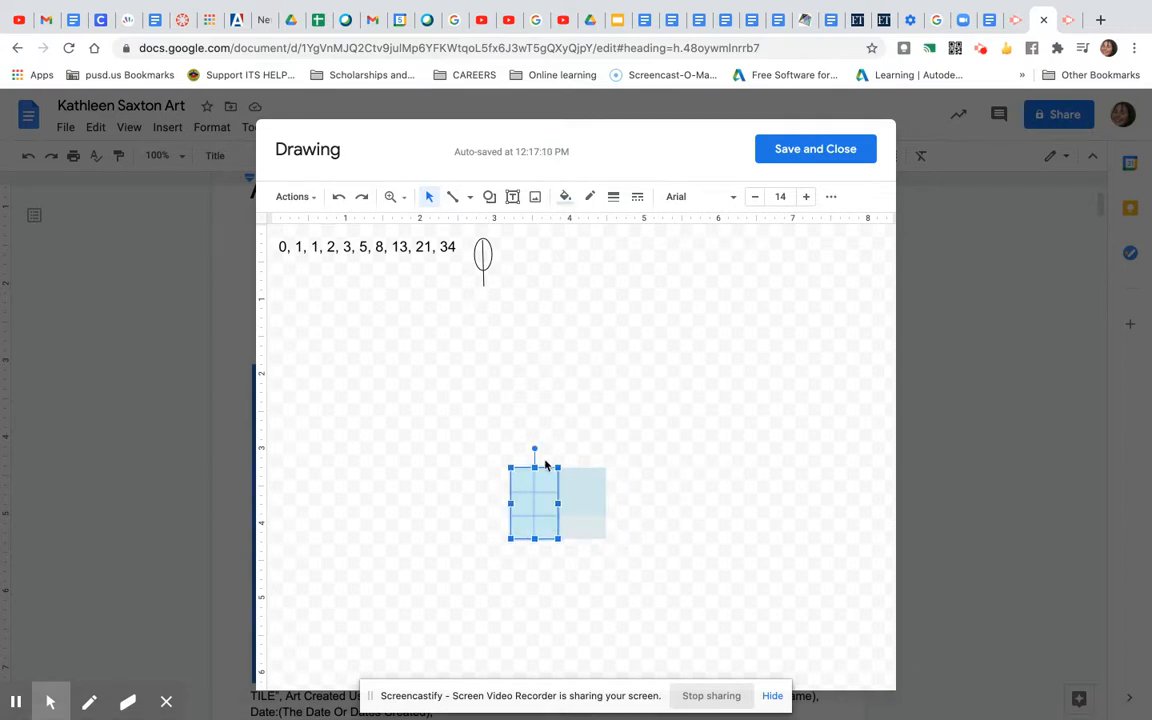
key(ctrl+d)
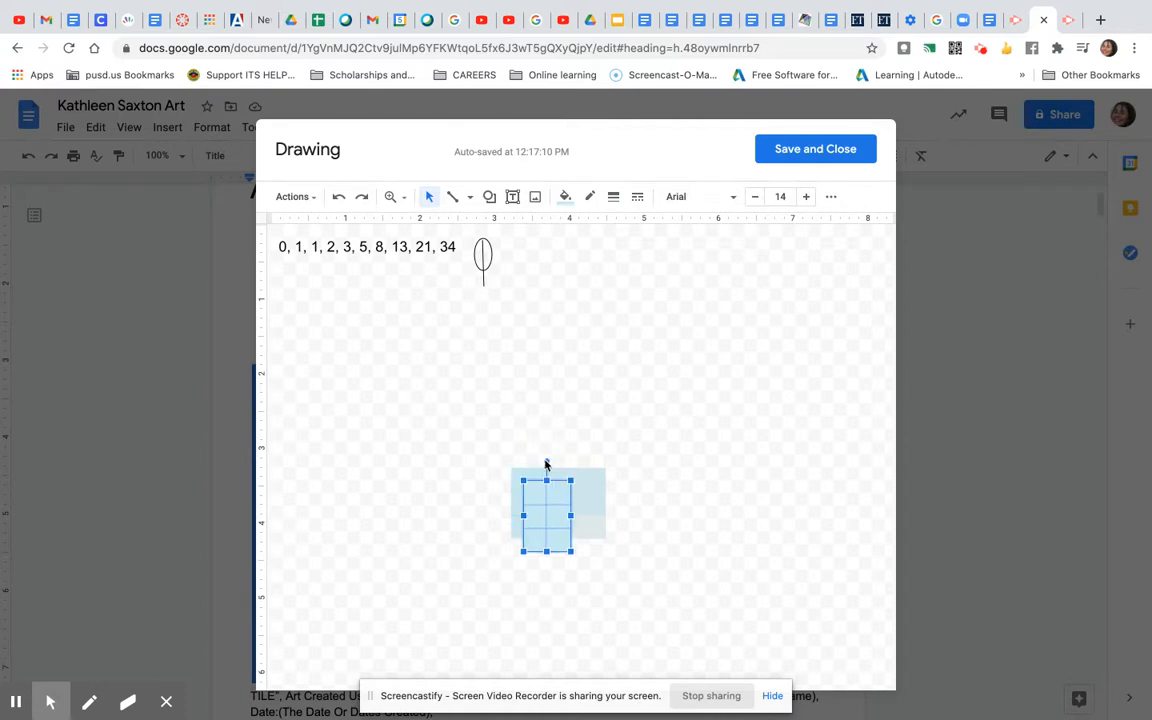
drag(549, 494, 497, 488)
click(549, 531)
click(524, 531)
click(498, 533)
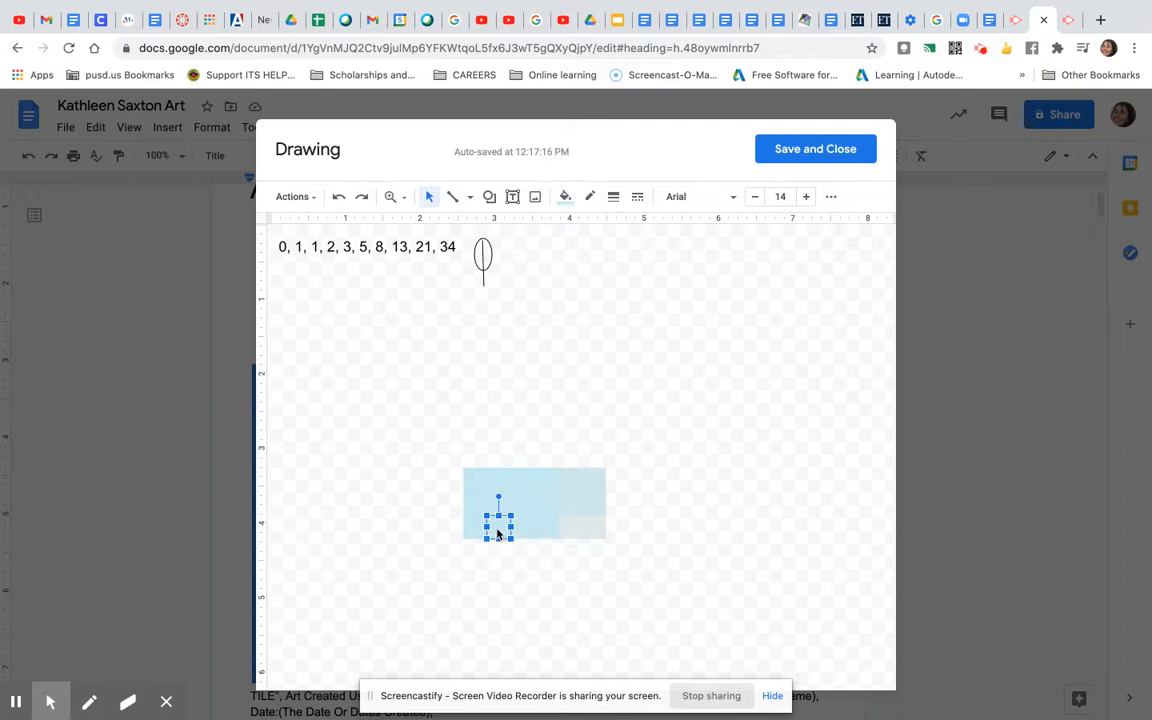
drag(459, 452, 473, 563)
key(Delete)
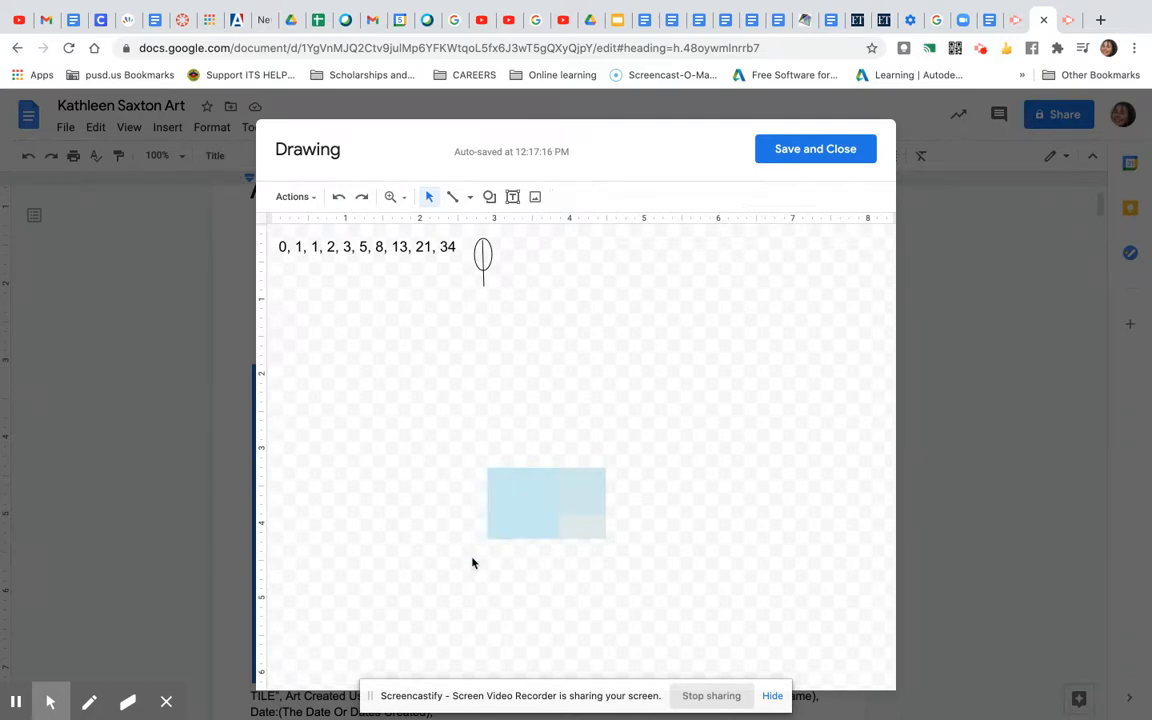
Select the whole five-by-three group of squares and paste a copy directly below it.
click(540, 532)
drag(531, 531, 506, 553)
click(546, 458)
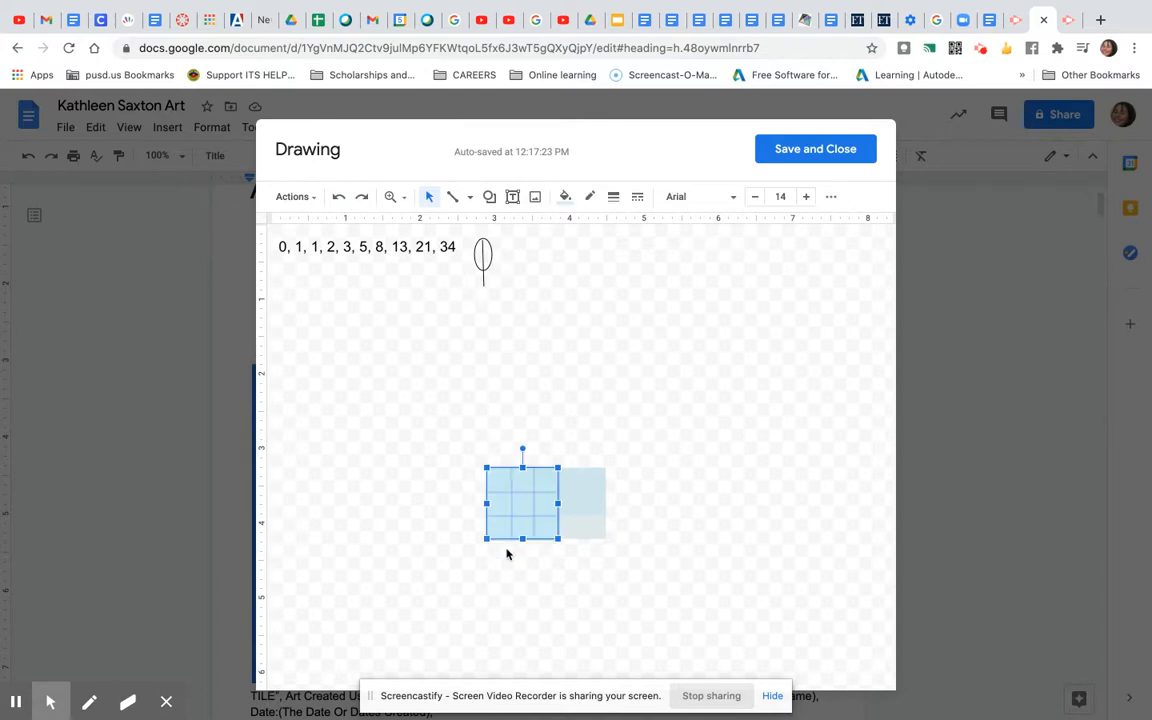
drag(614, 451, 523, 548)
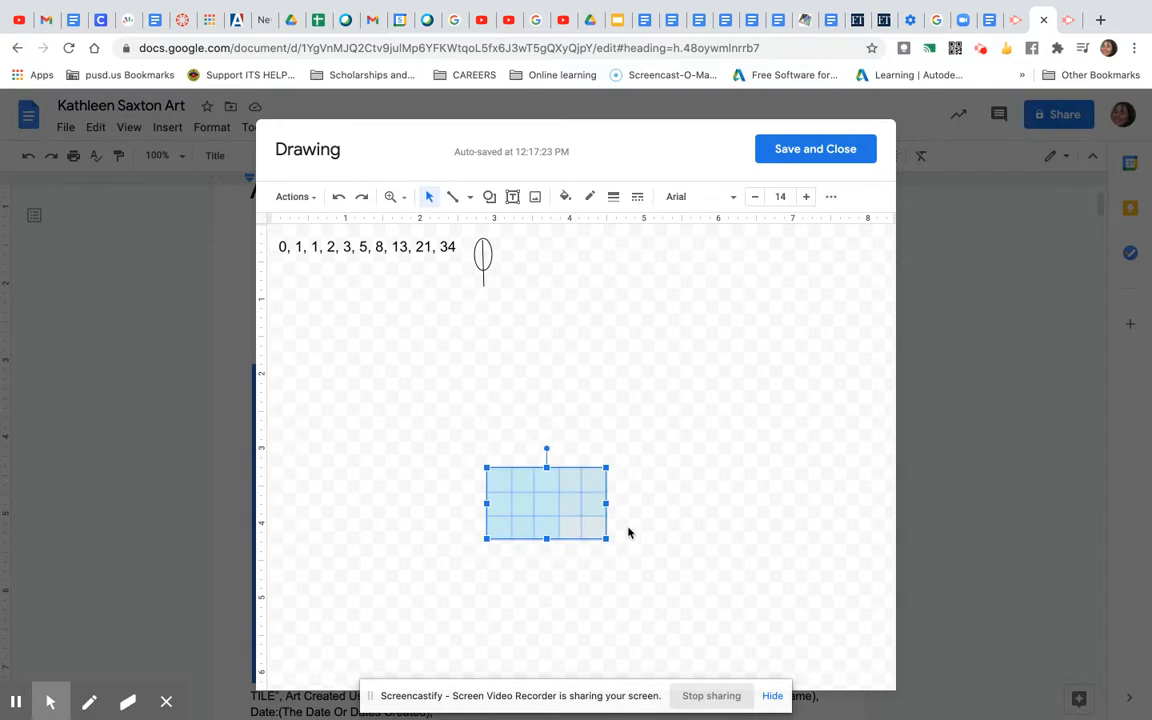
click(613, 577)
key(super+v)
drag(605, 542, 594, 603)
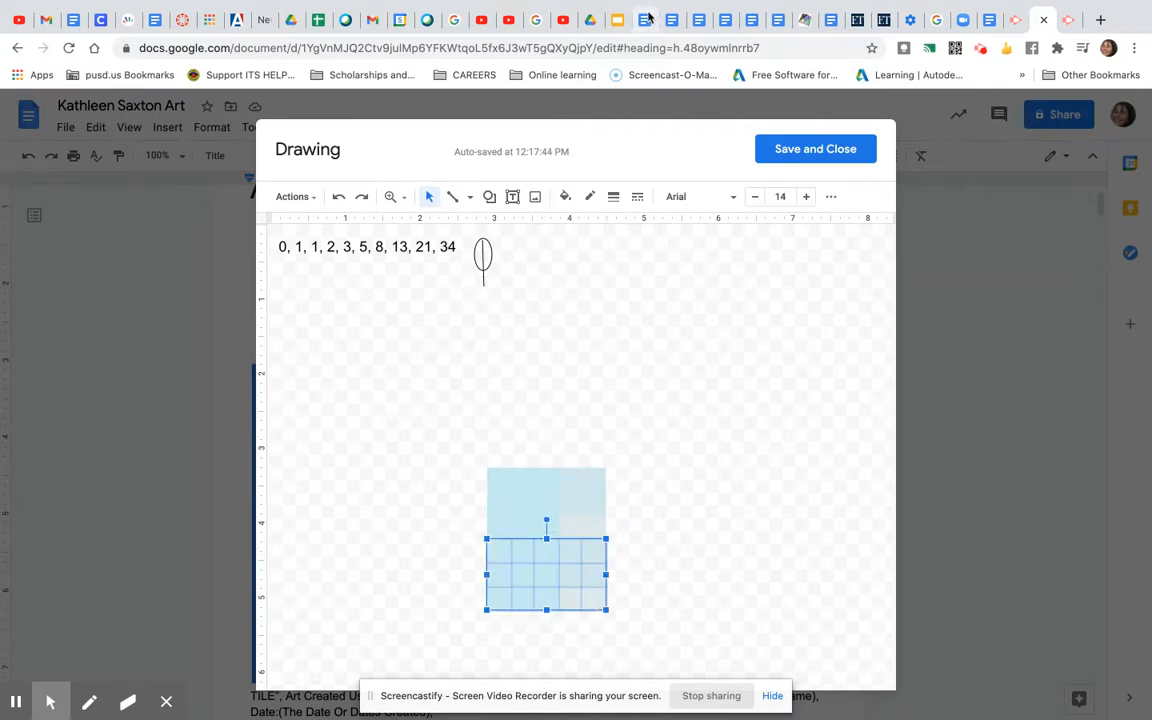
Examine the Fibonacci layouts in the fibonacci sequence art image results, and return to the drawing.
click(428, 20)
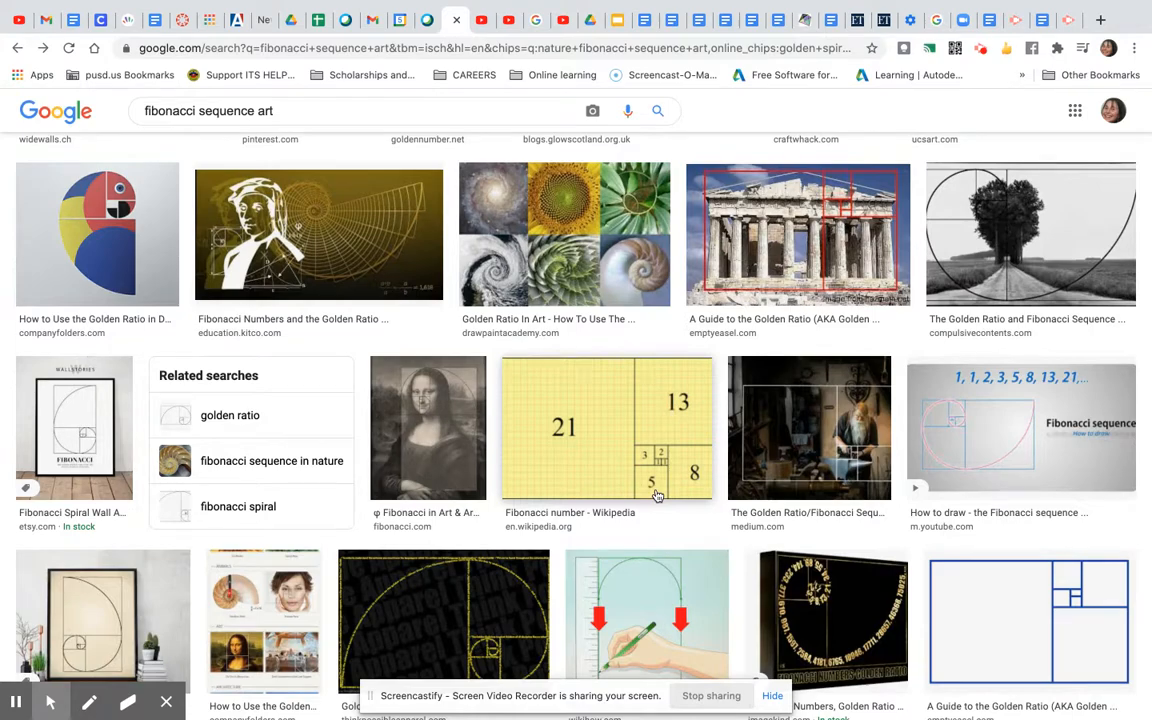
scroll(657, 494, up, 3)
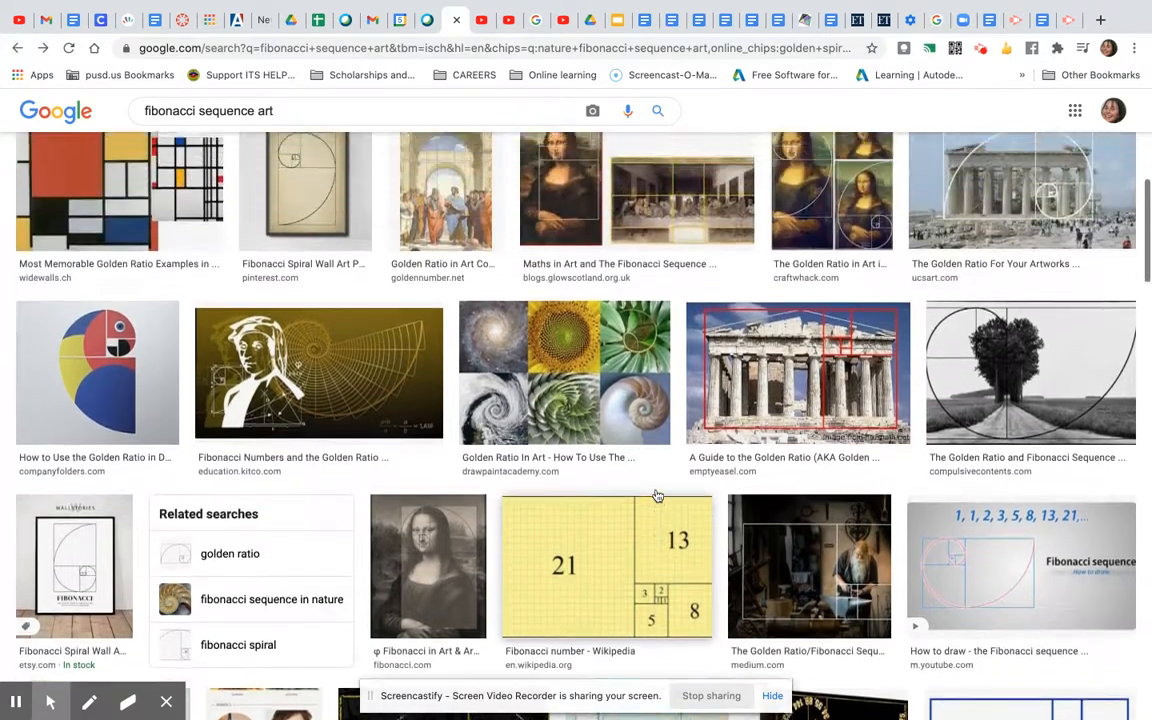
scroll(657, 494, up, 4)
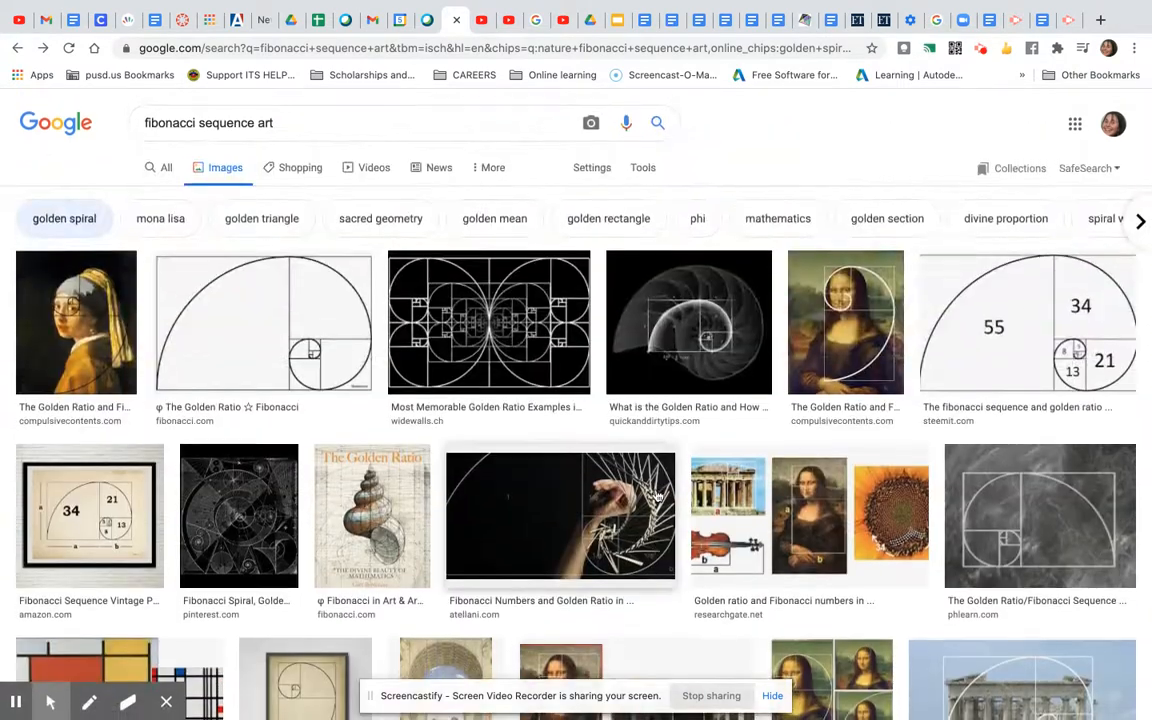
scroll(657, 494, down, 3)
scroll(657, 494, down, 10)
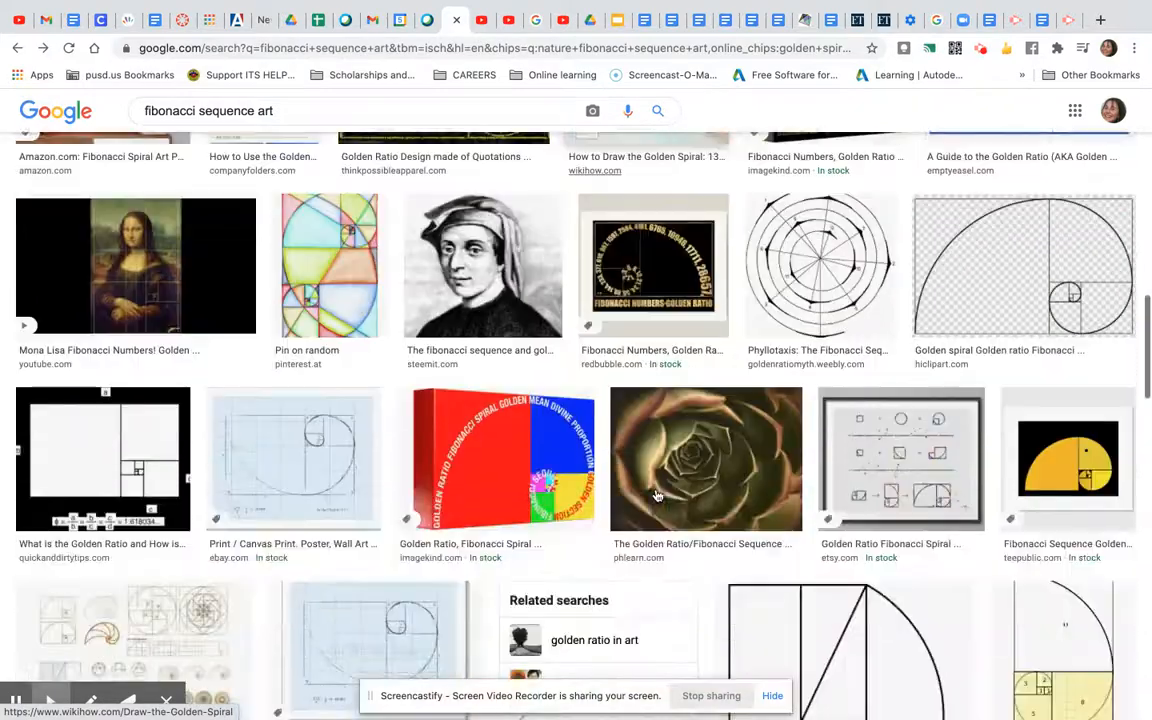
scroll(657, 494, down, 7)
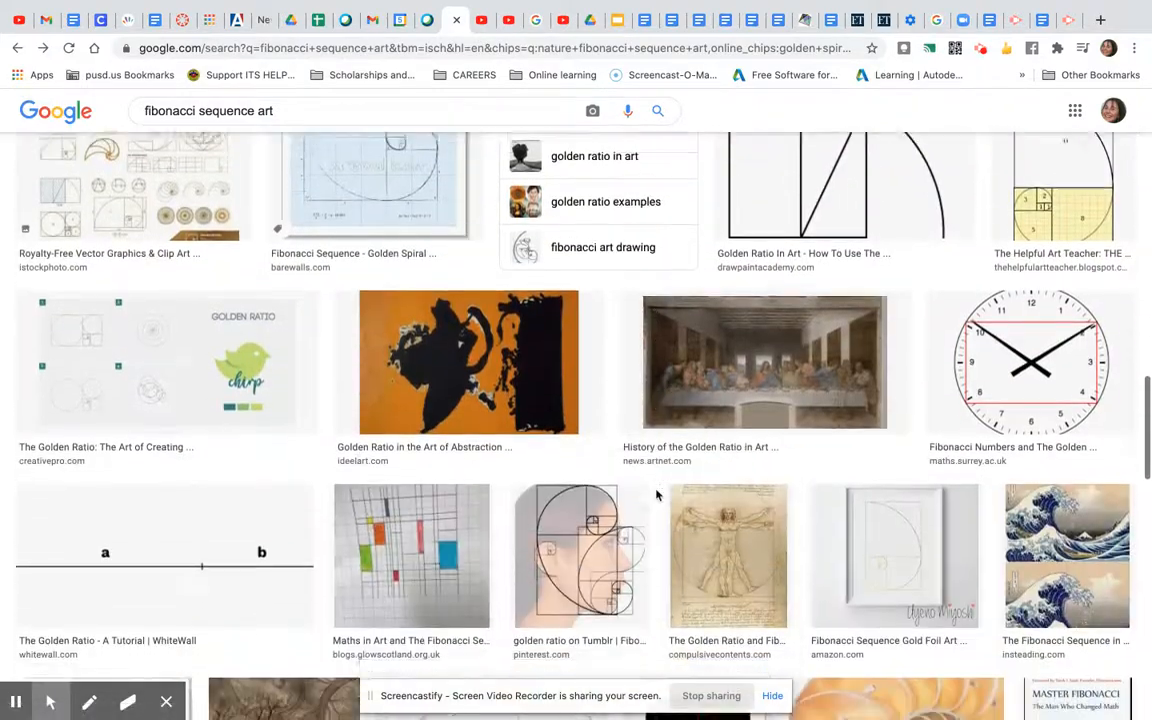
scroll(657, 494, down, 3)
scroll(657, 494, up, 20)
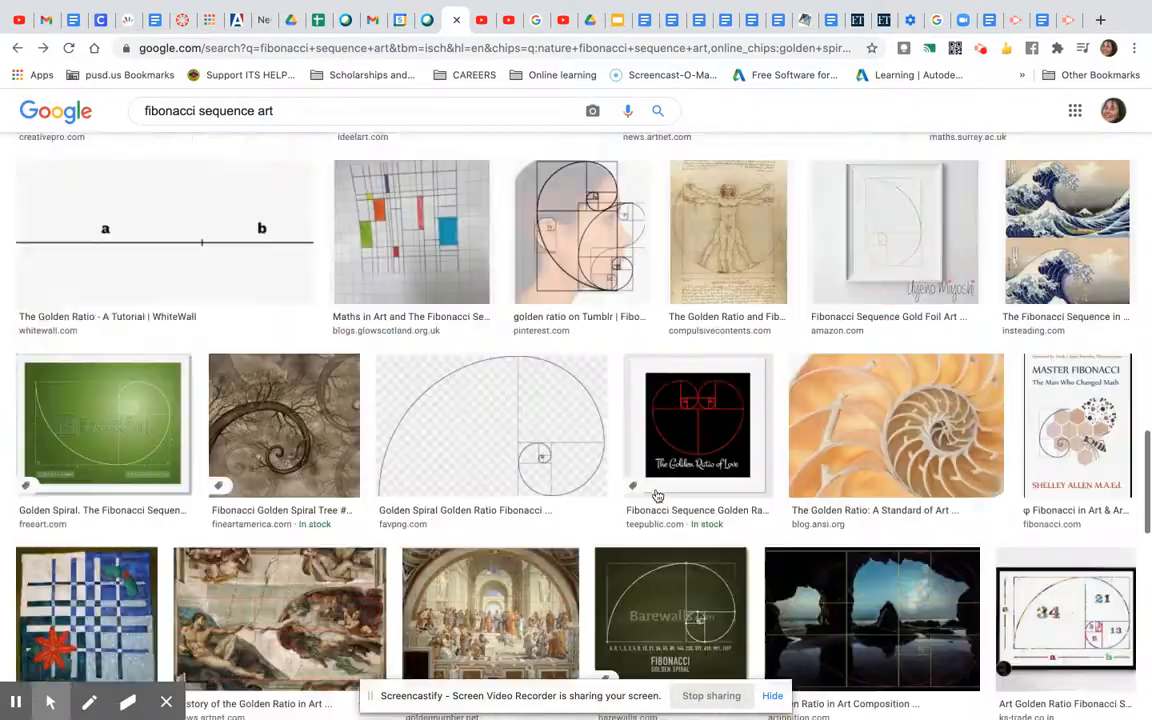
scroll(657, 494, up, 4)
scroll(624, 241, down, 2)
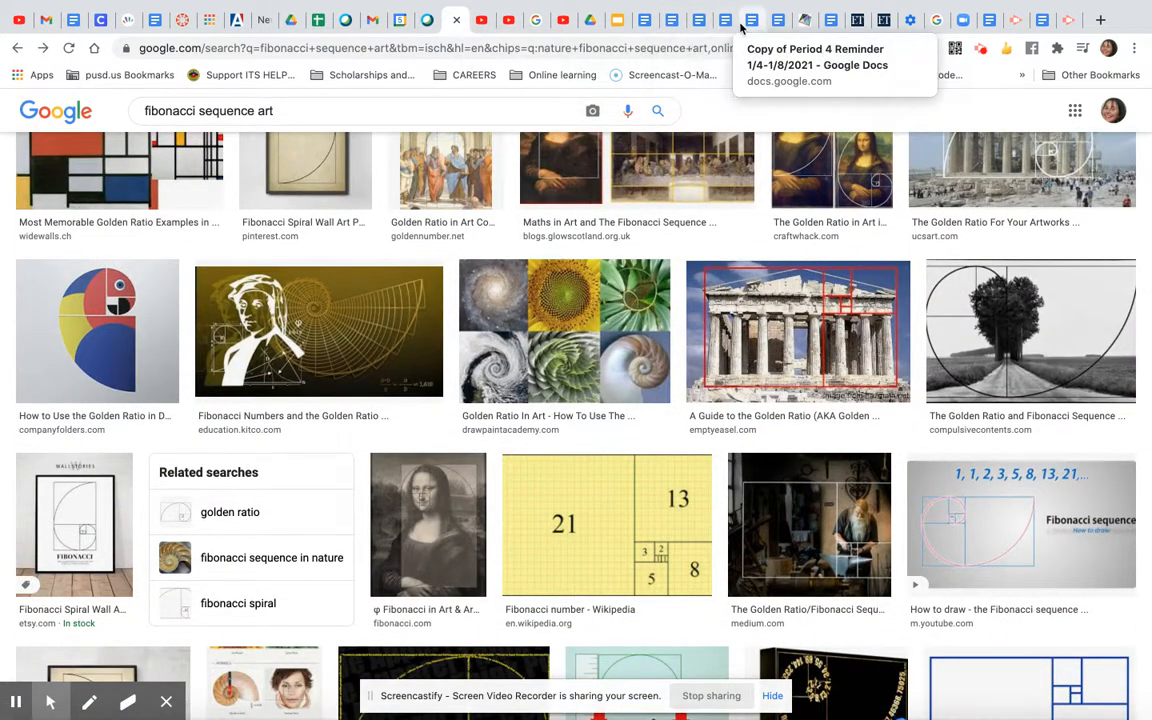
click(1020, 20)
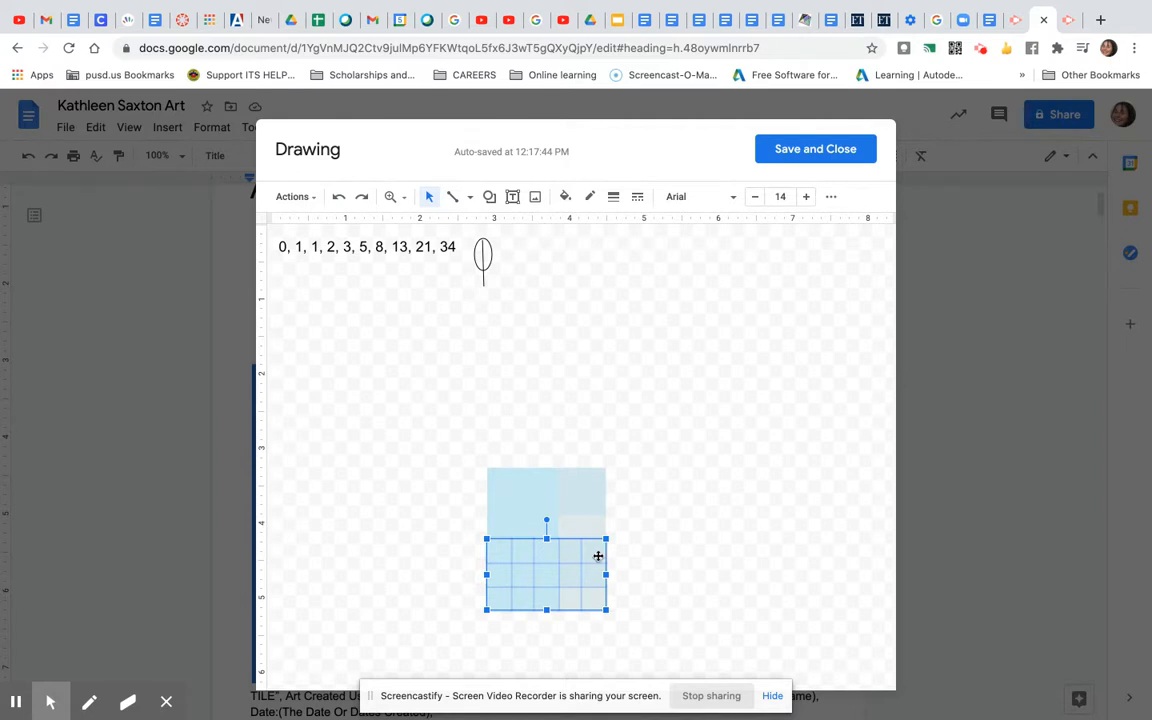
Fill the lower five-by-three block with the saved custom light blue, and replace it with the custom blue #b3e6f6ff.
click(565, 196)
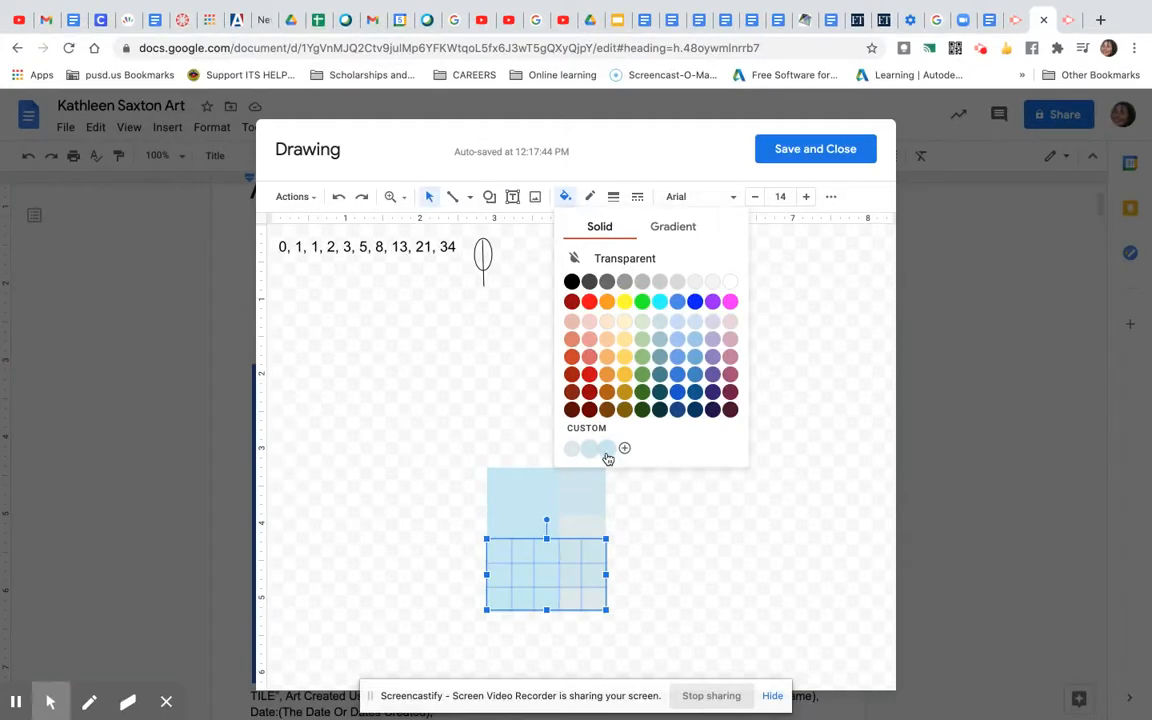
click(607, 450)
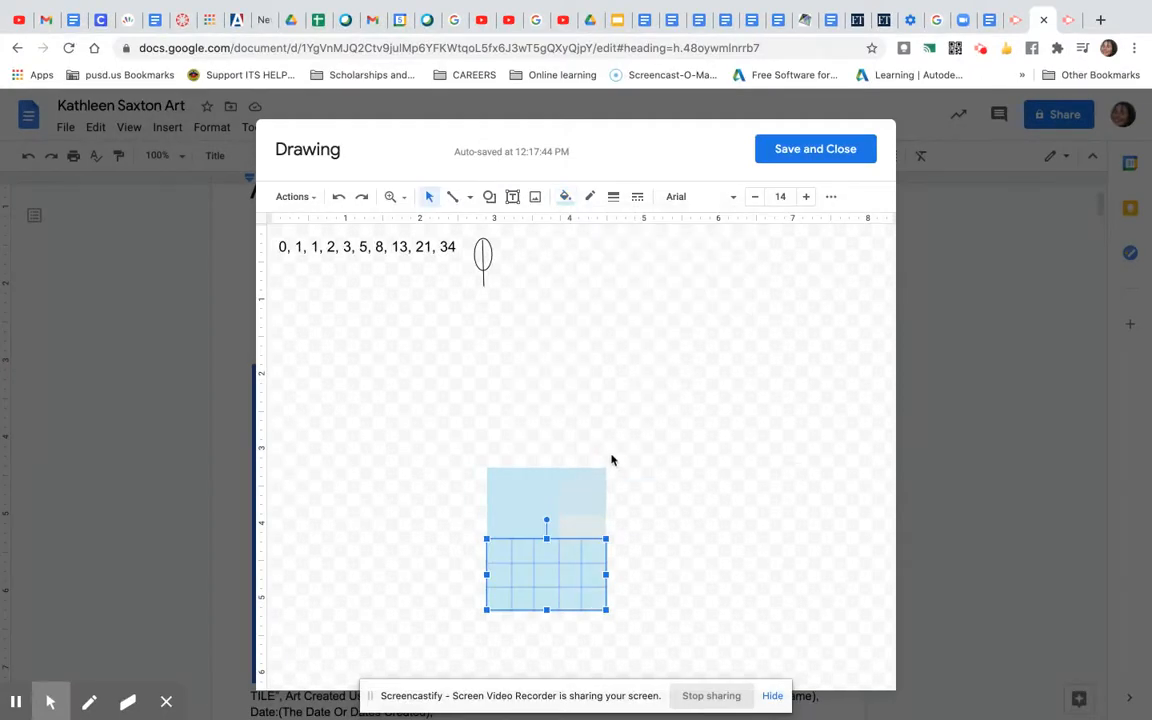
click(565, 196)
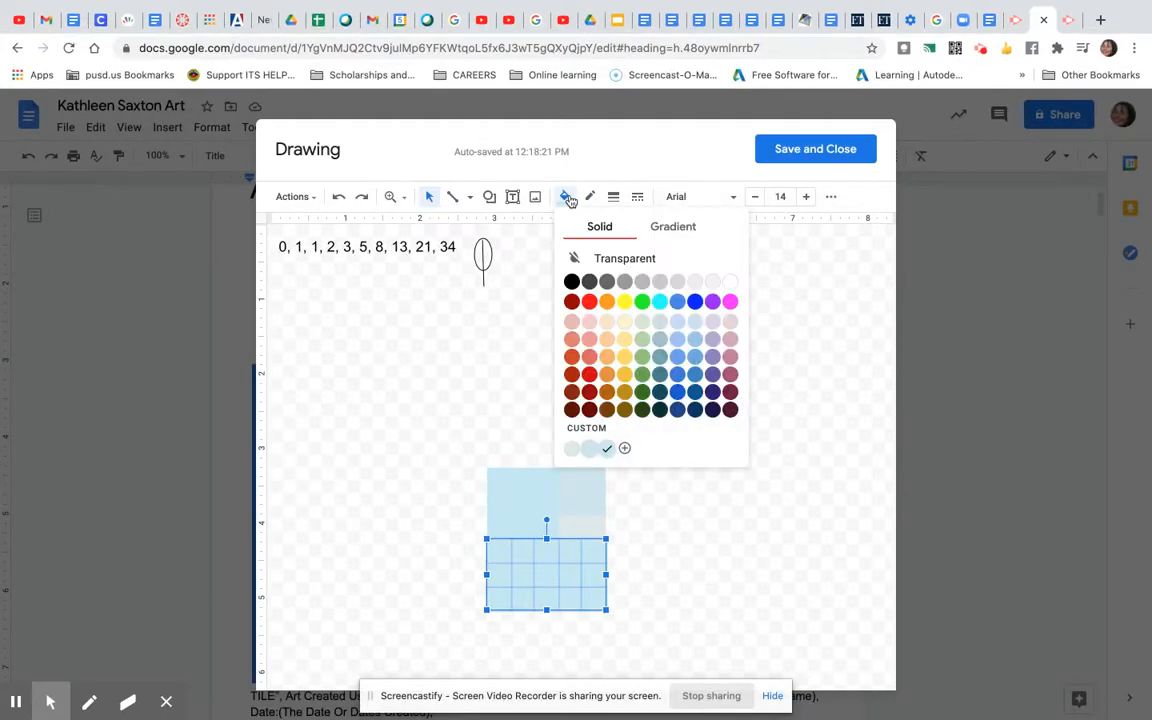
click(578, 428)
click(538, 343)
click(631, 575)
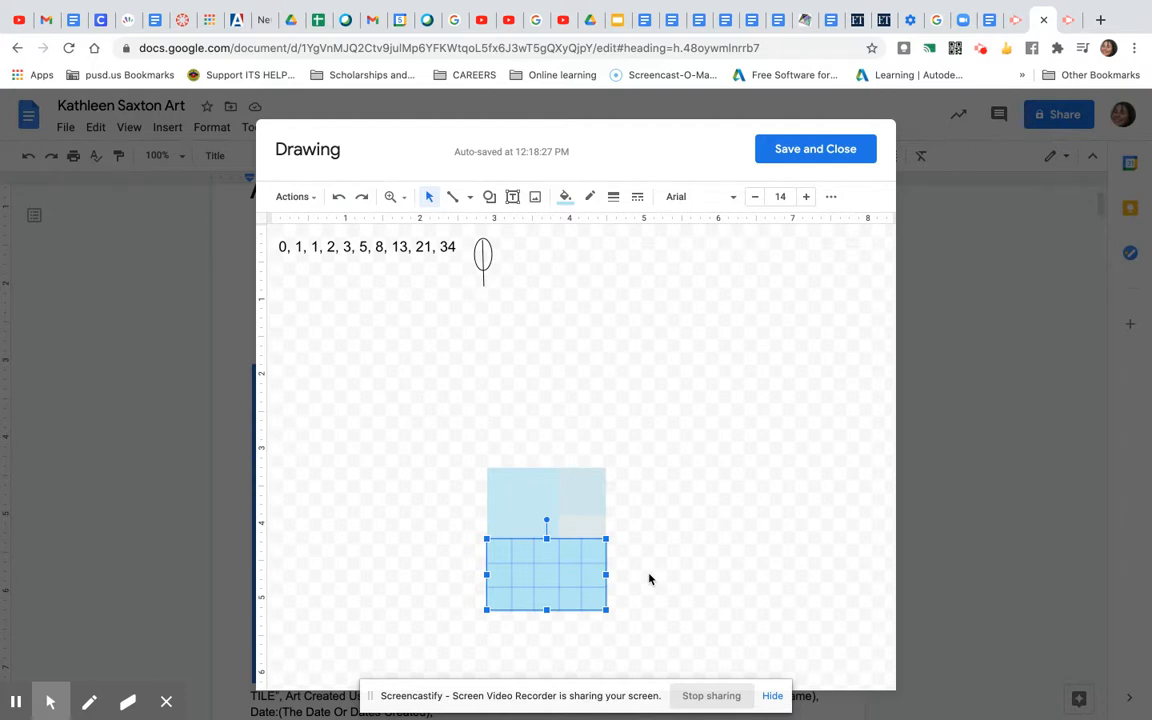
Place a duplicate of the lower block directly beneath it and delete the lowest row to leave a five-by-five block.
key(ctrl+d)
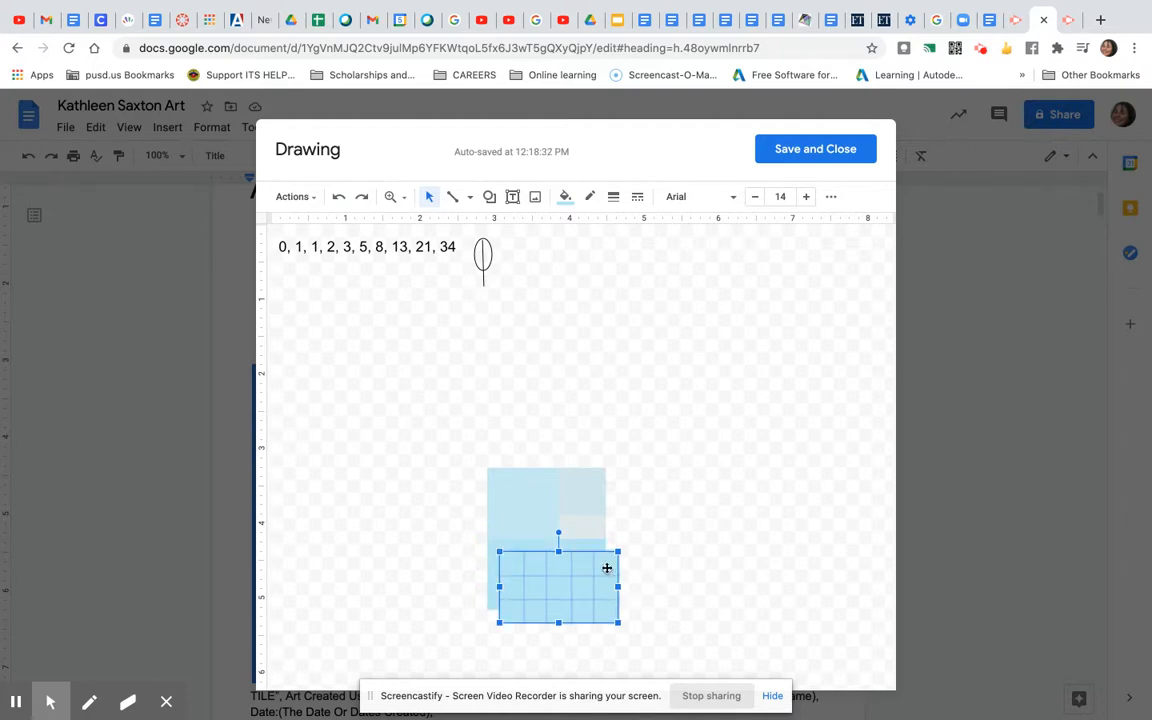
drag(603, 566, 594, 630)
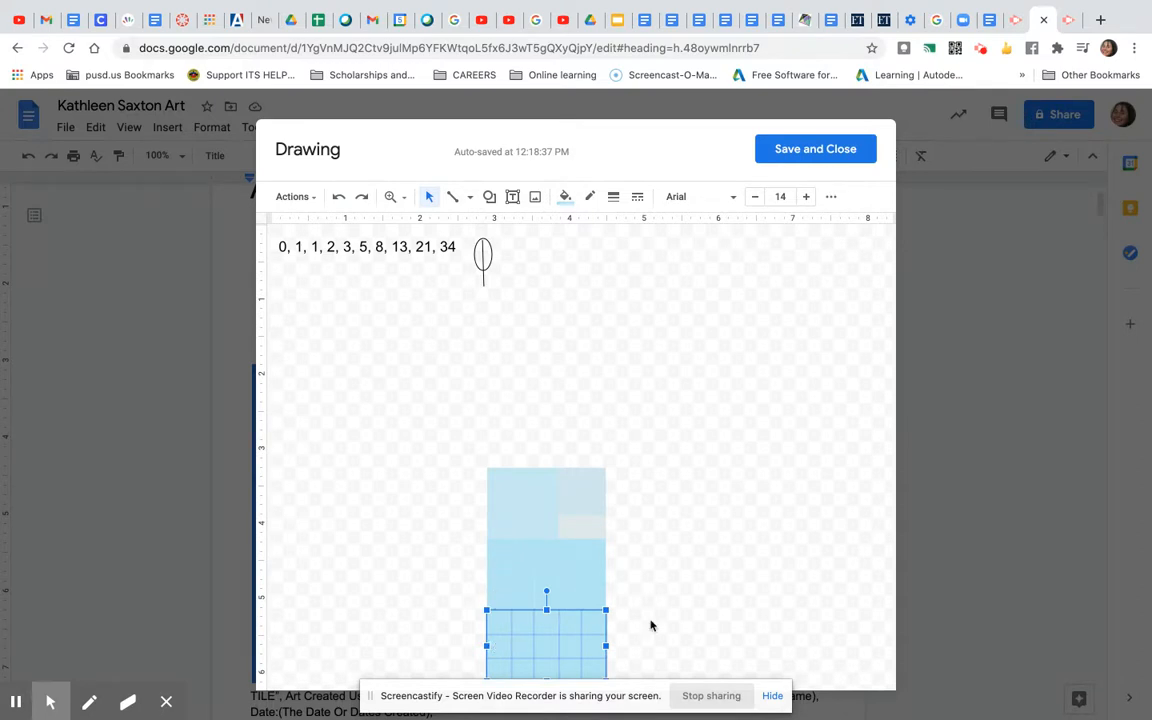
key(Delete)
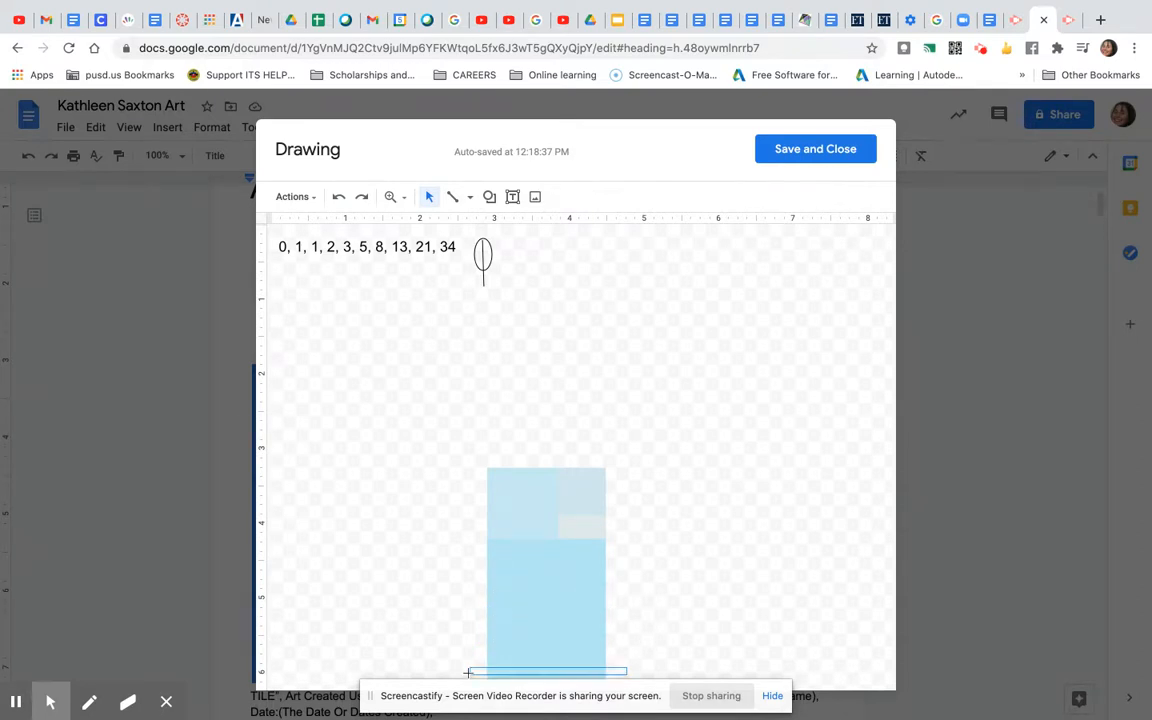
key(ctrl+z)
key(Delete)
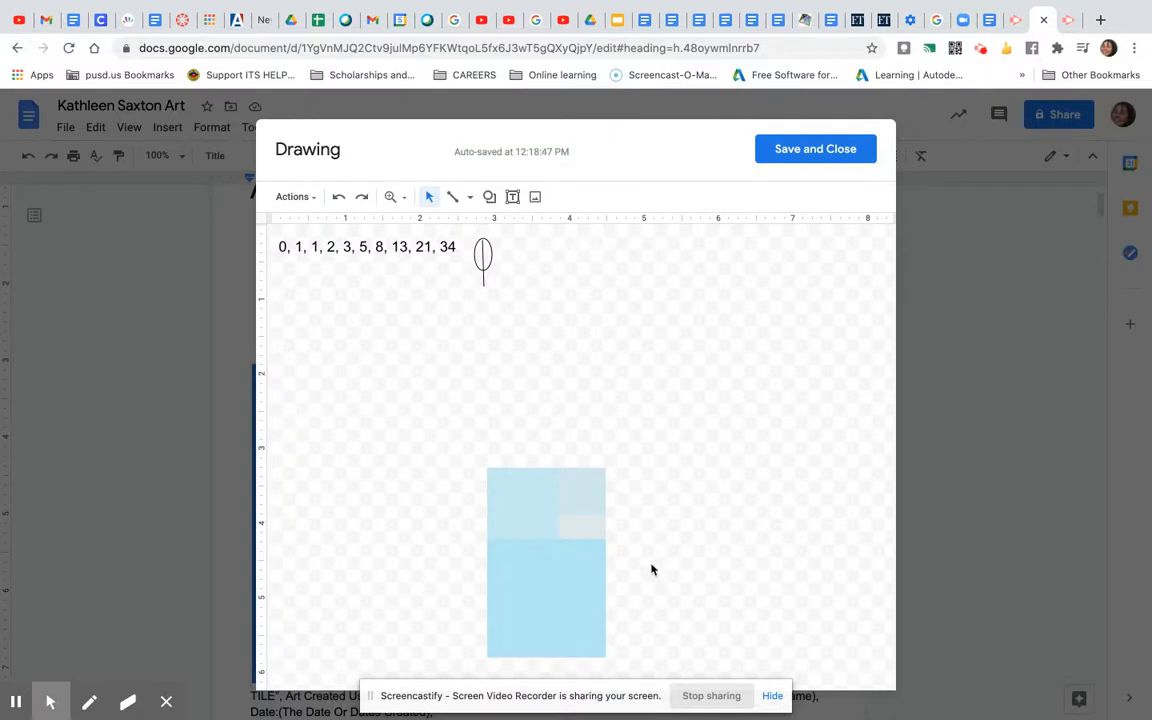
Select the whole five-by-eight group of squares and paste a copy flush against its right side.
drag(496, 553, 593, 652)
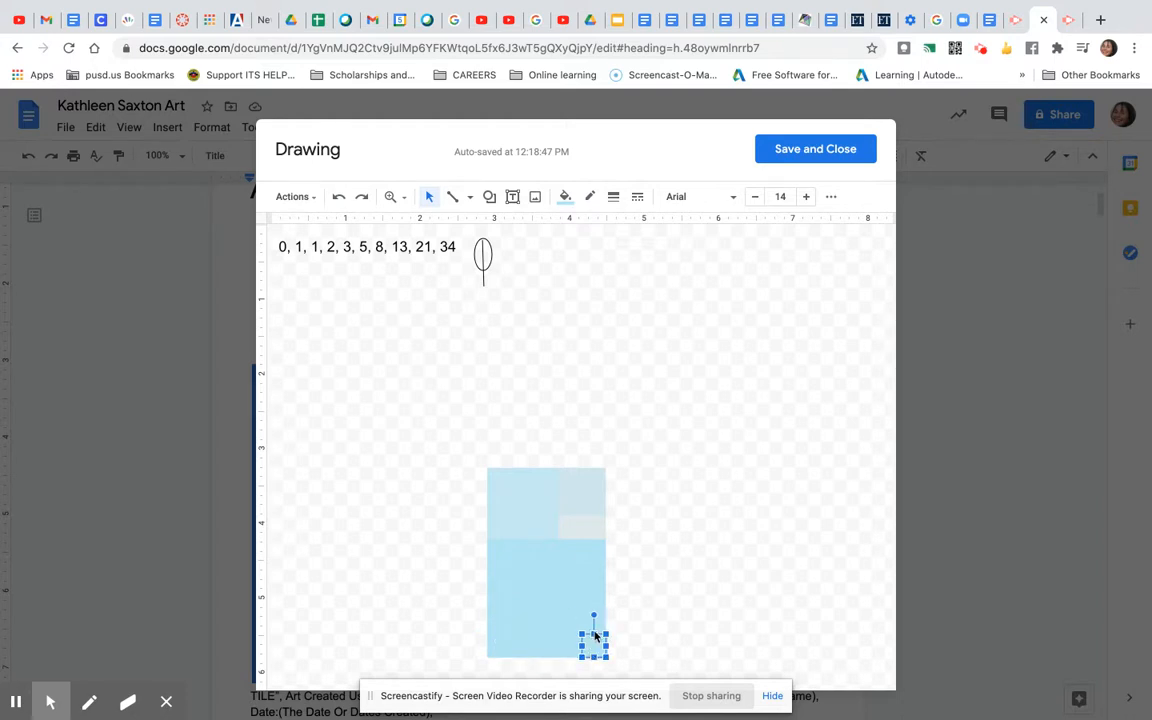
click(642, 418)
drag(478, 466, 605, 667)
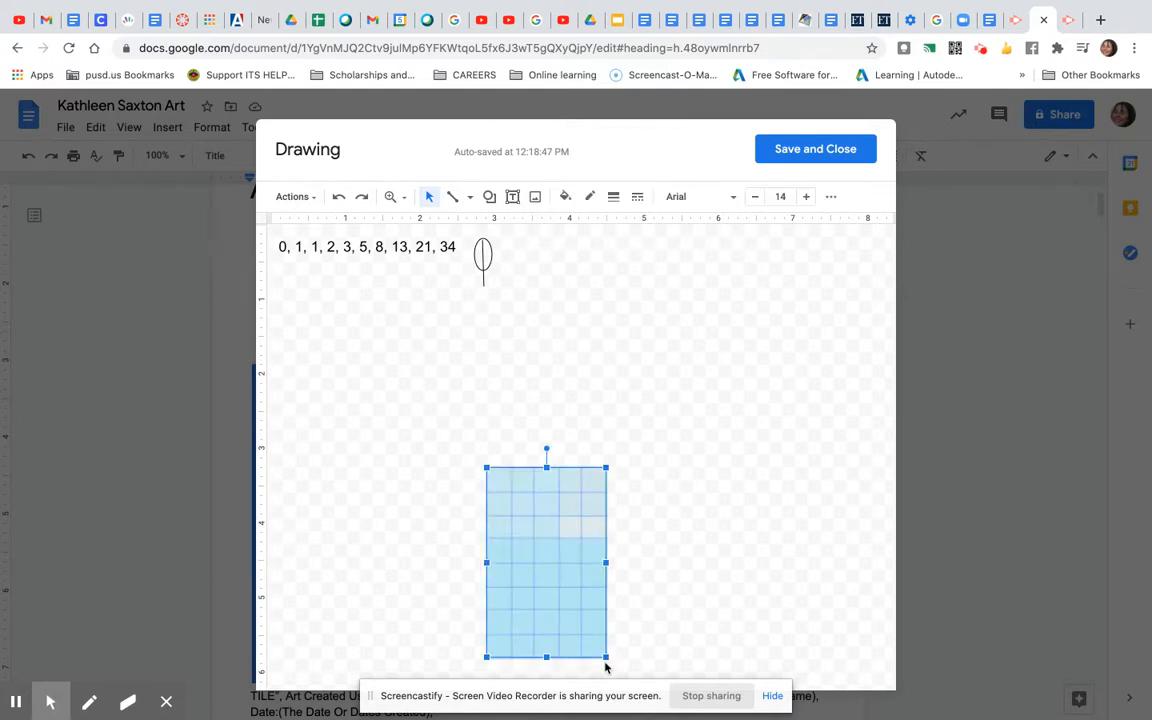
click(679, 644)
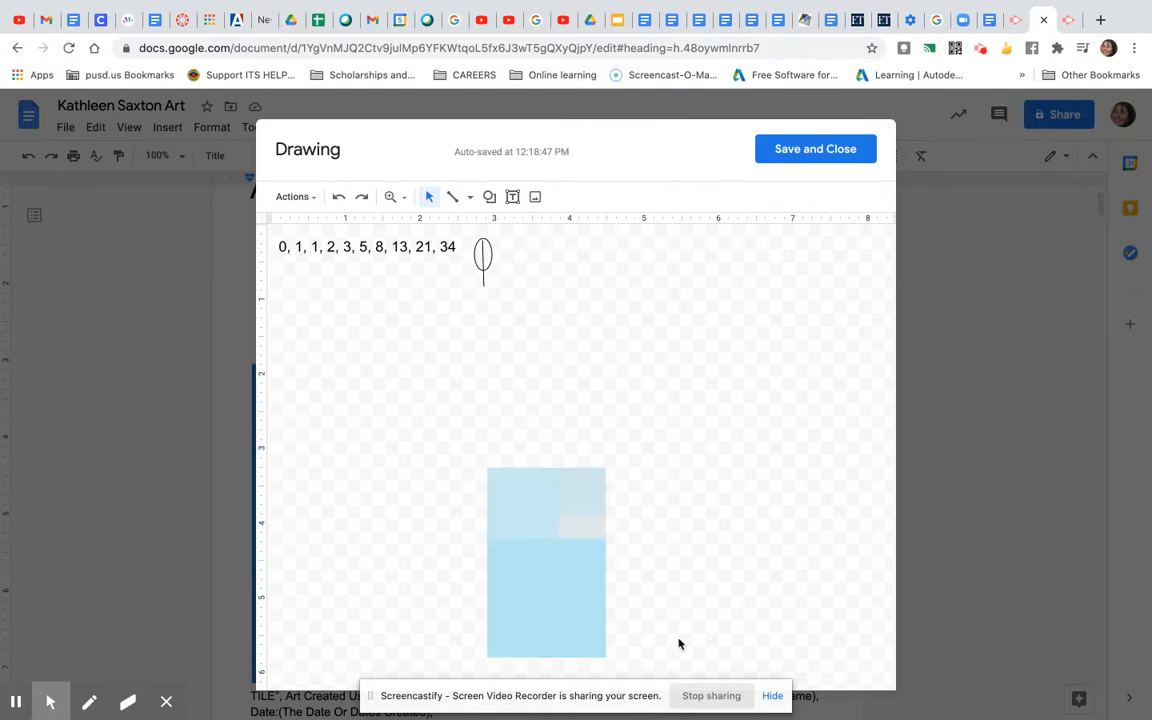
key(super+v)
drag(511, 495, 616, 480)
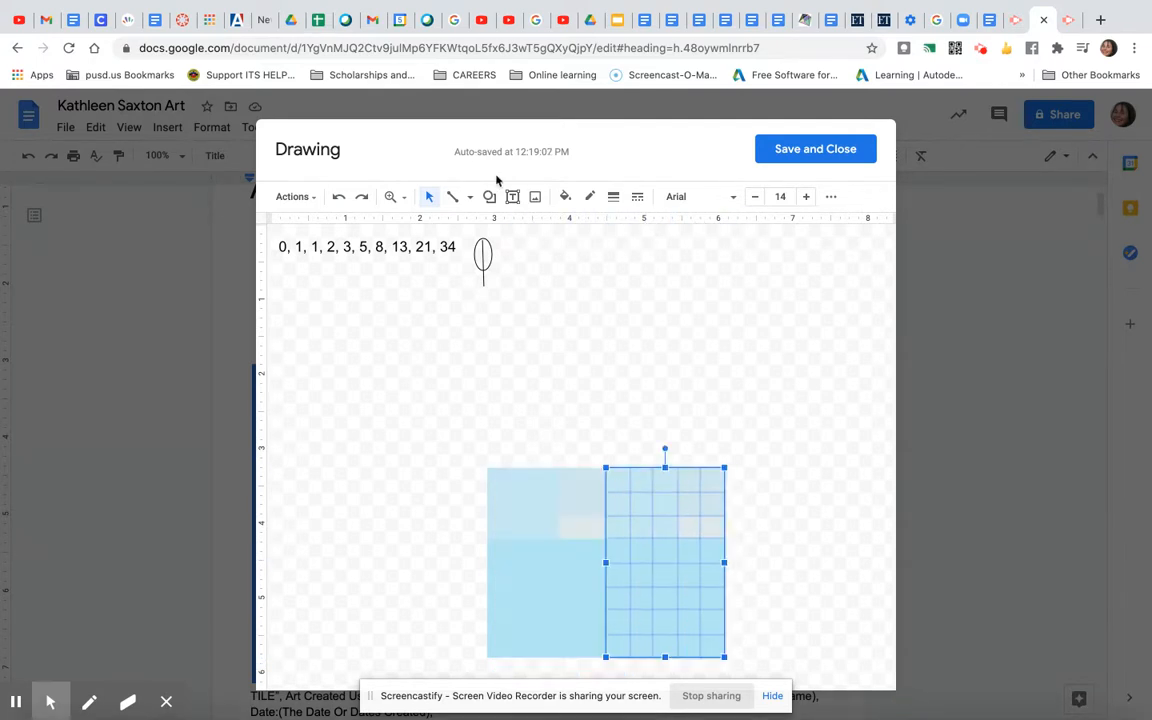
Fill the copied five-by-eight block with the darkest saved custom blue, and replace it with the custom blue #92dcf2ff.
click(565, 196)
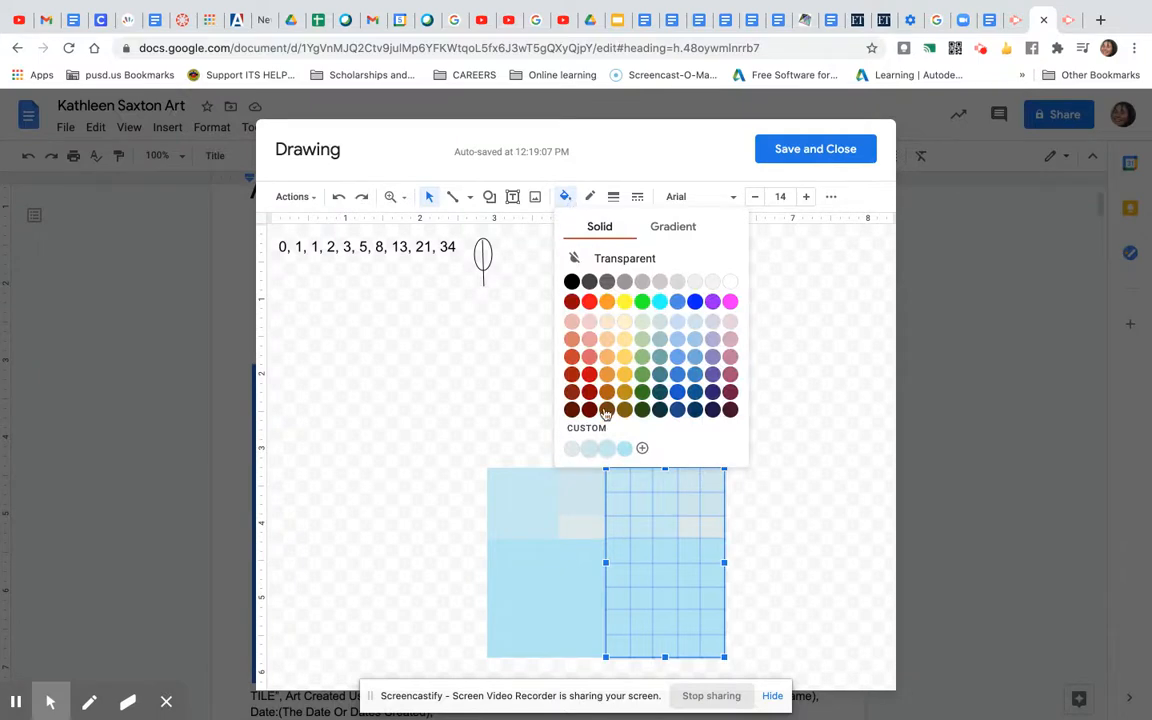
click(625, 449)
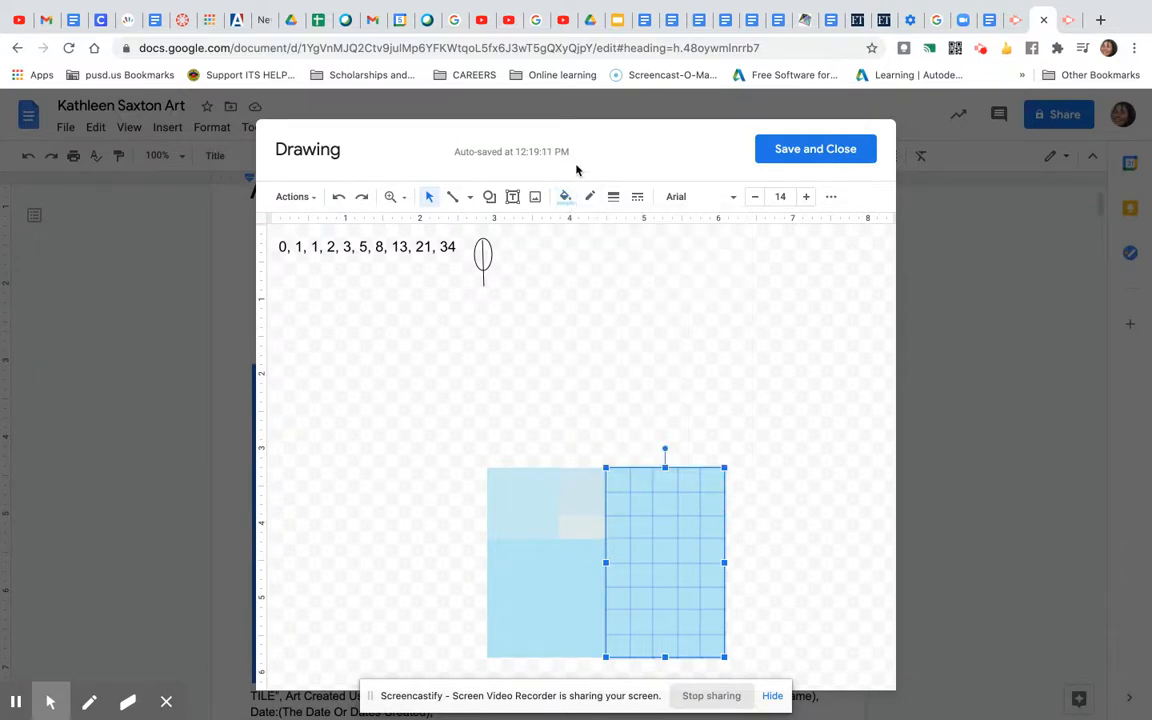
click(565, 196)
click(601, 432)
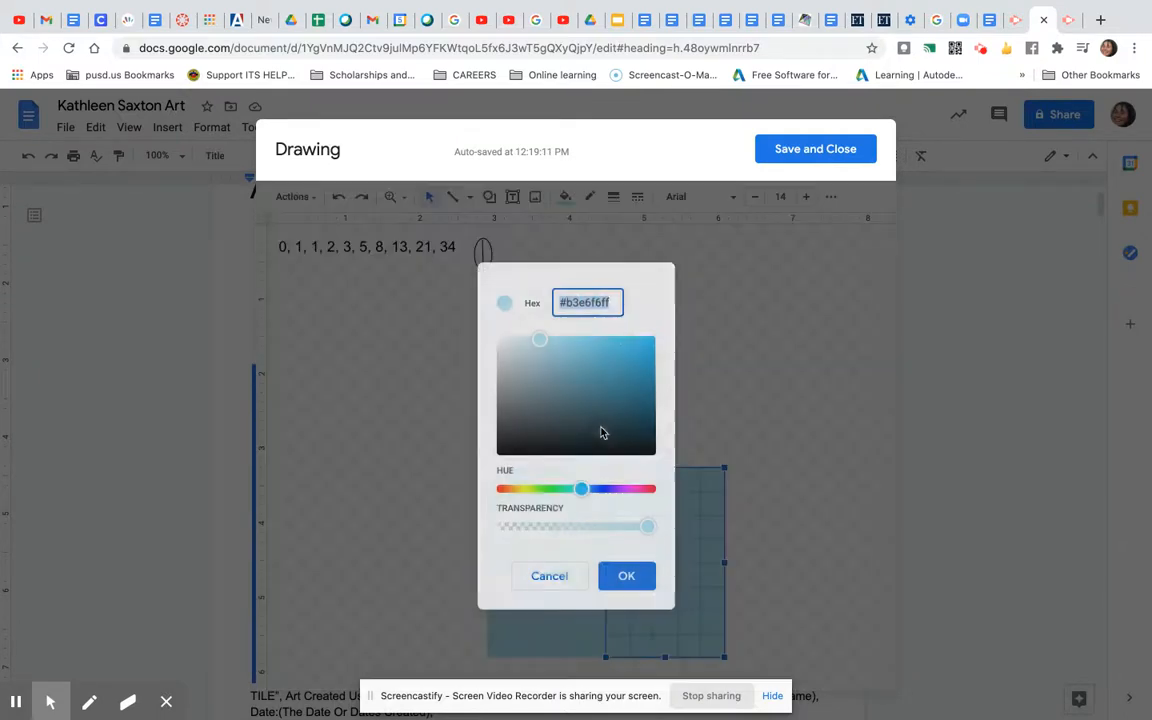
click(555, 343)
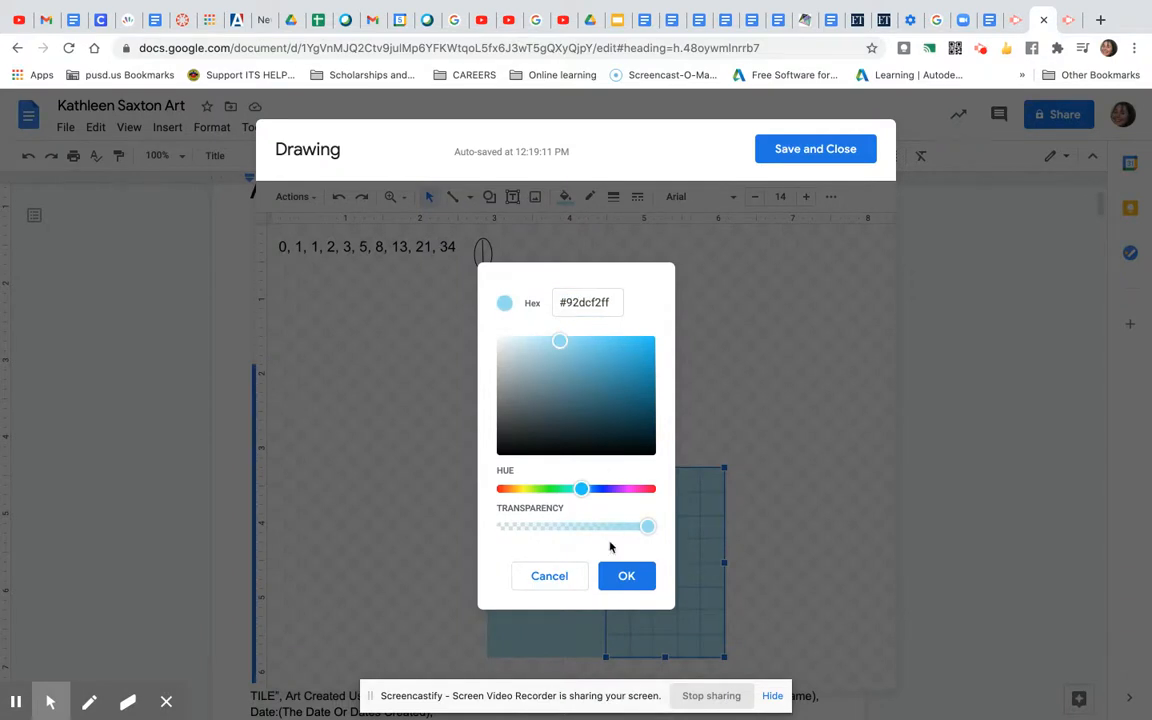
click(626, 576)
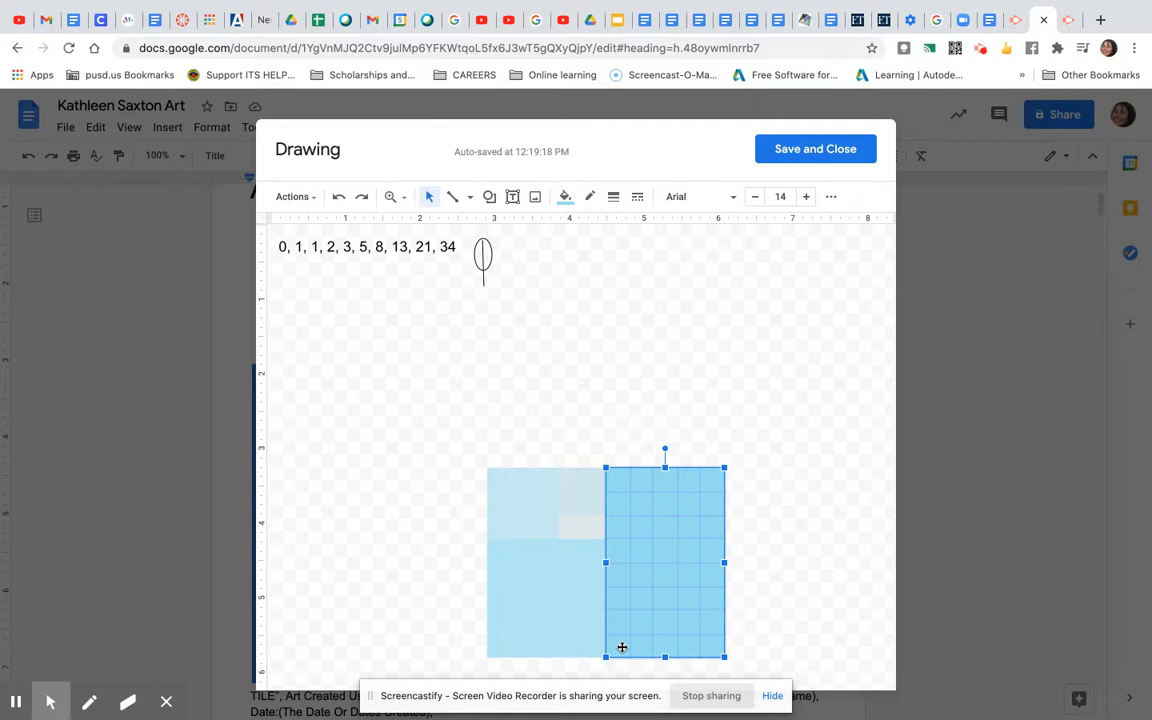
Delete the block's rightmost column and place a duplicate of the remaining four-by-eight block flush against its right side.
click(736, 648)
drag(727, 455, 711, 663)
key(Delete)
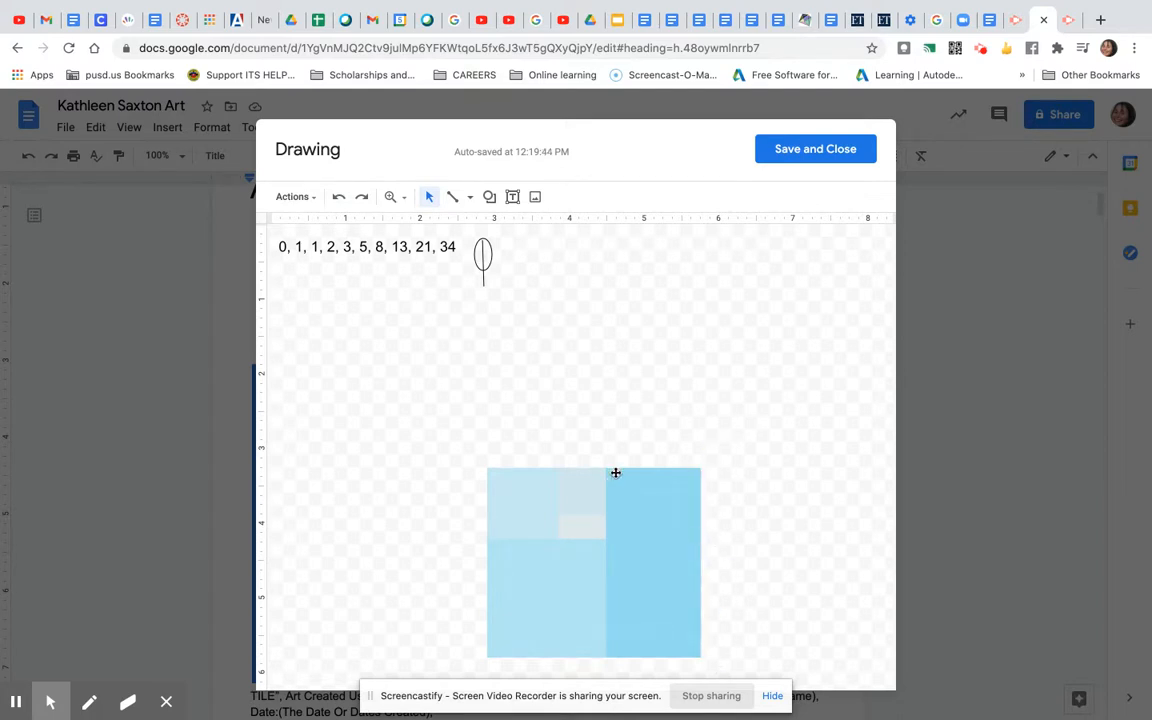
drag(618, 456, 698, 662)
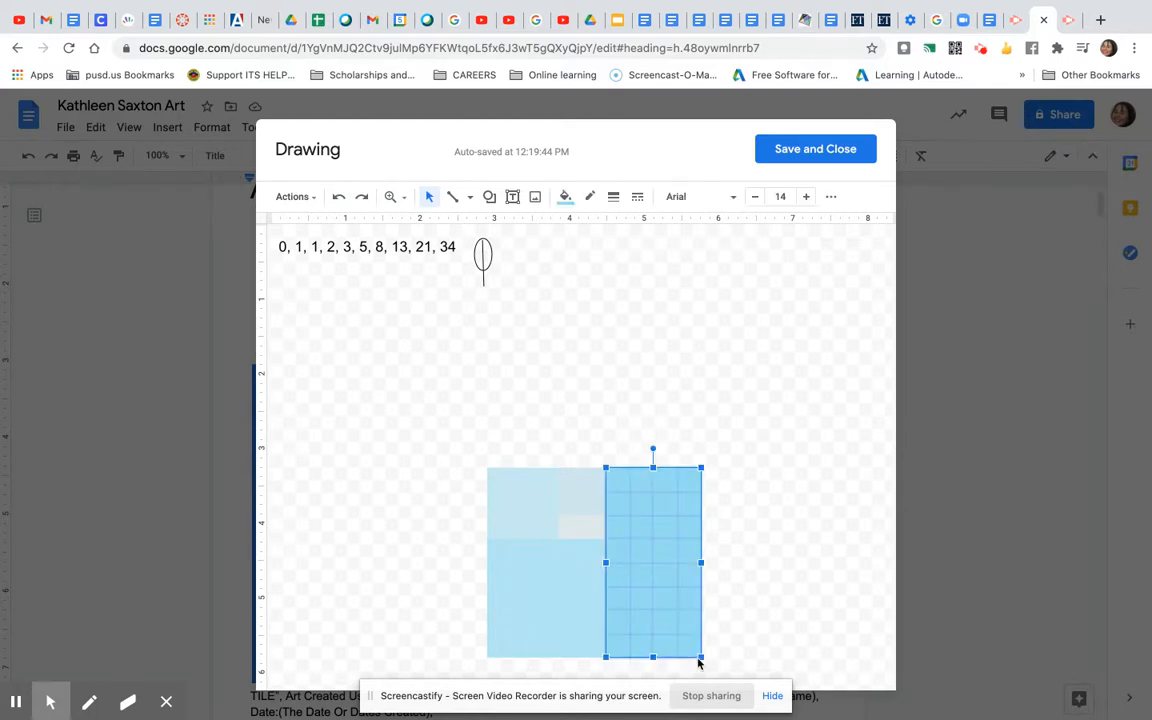
key(ctrl+d)
drag(627, 491, 710, 485)
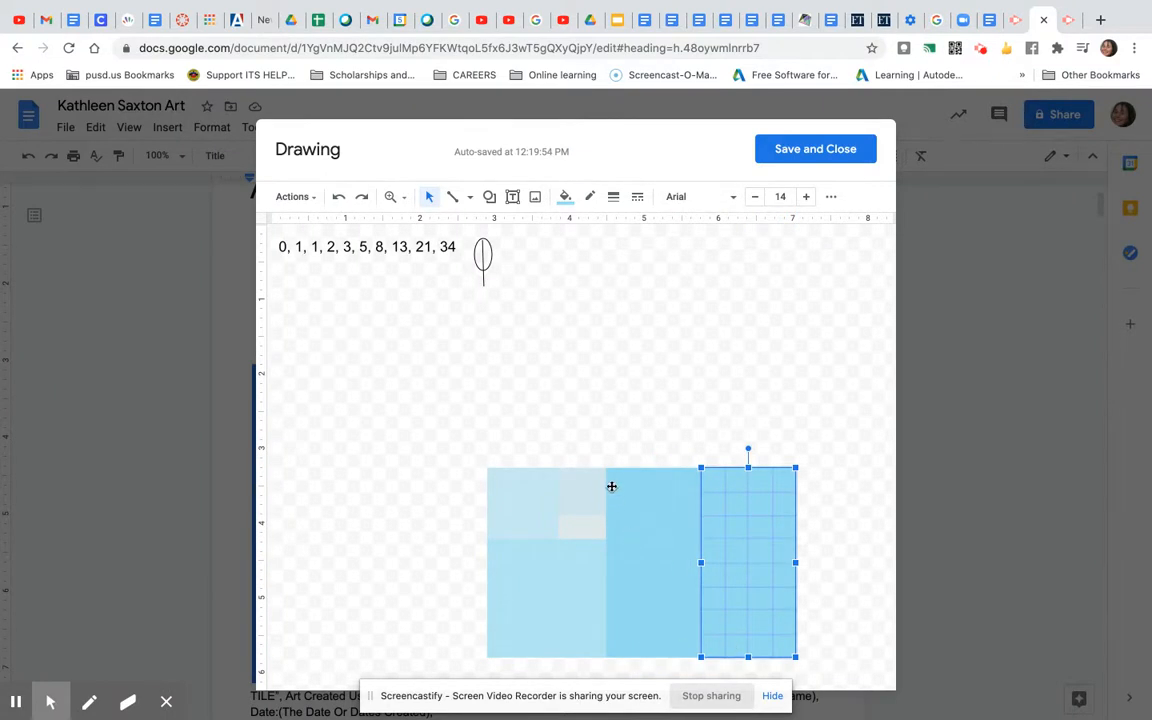
click(816, 460)
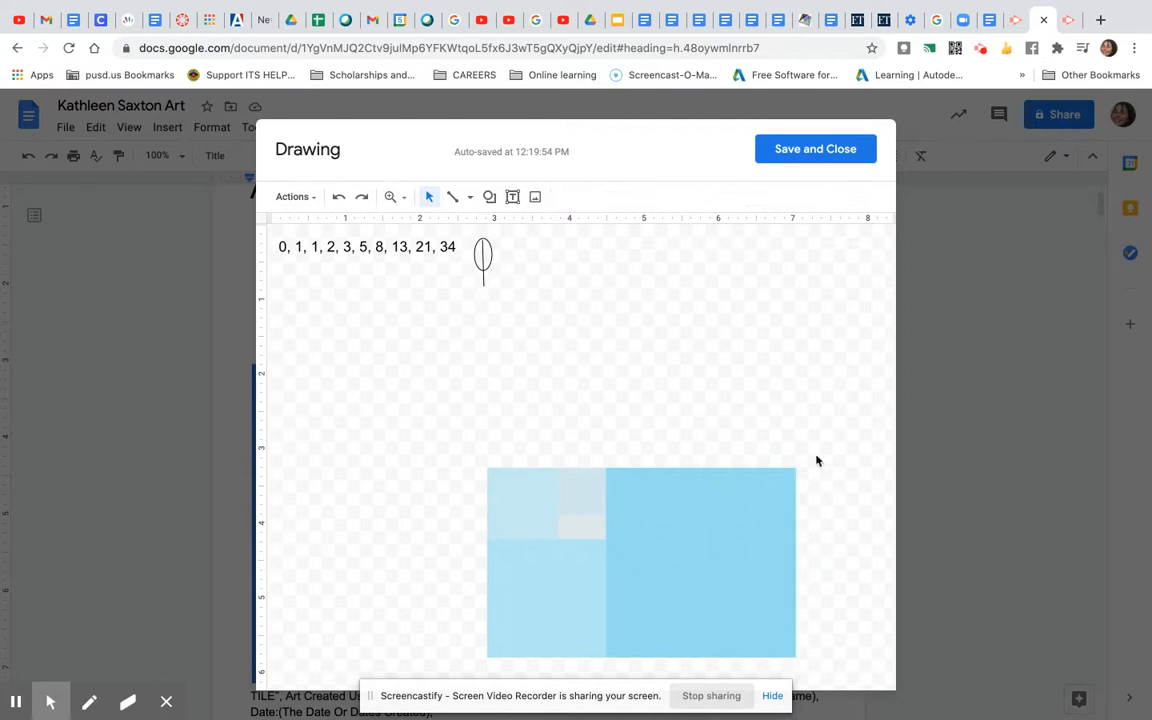
Duplicate the whole thirteen-by-eight group of squares and place the copy directly above the original.
drag(810, 510, 485, 660)
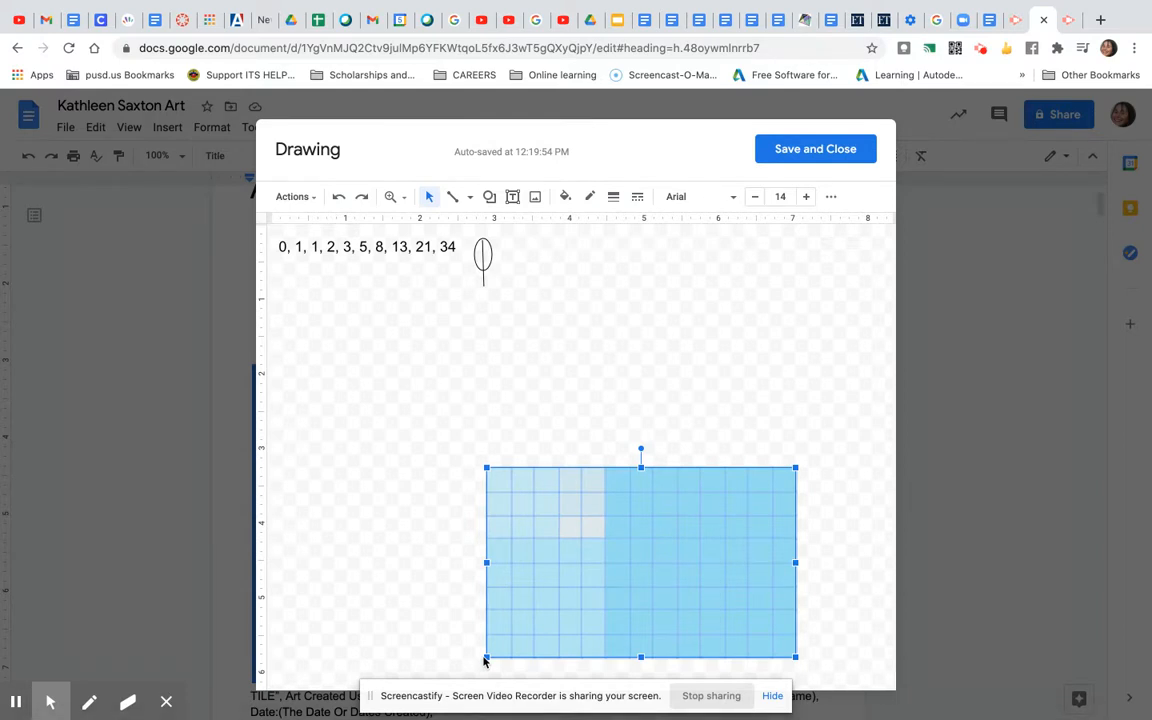
key(ctrl+d)
drag(796, 497, 785, 301)
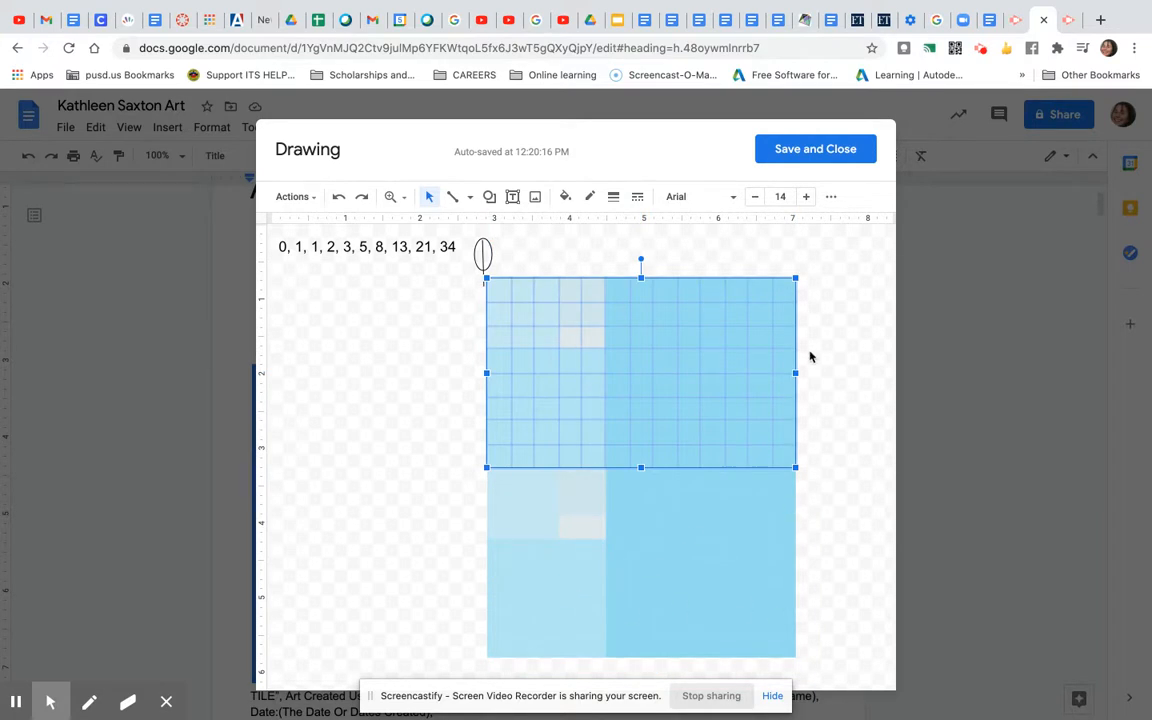
click(816, 277)
Scale both stacked groups down together to about 3.3 inches wide, and move the symbol's displaced line back into its oval.
mouse_move(818, 277)
mouse_down()
mouse_move(813, 602)
mouse_move(532, 674)
mouse_move(468, 656)
mouse_up()
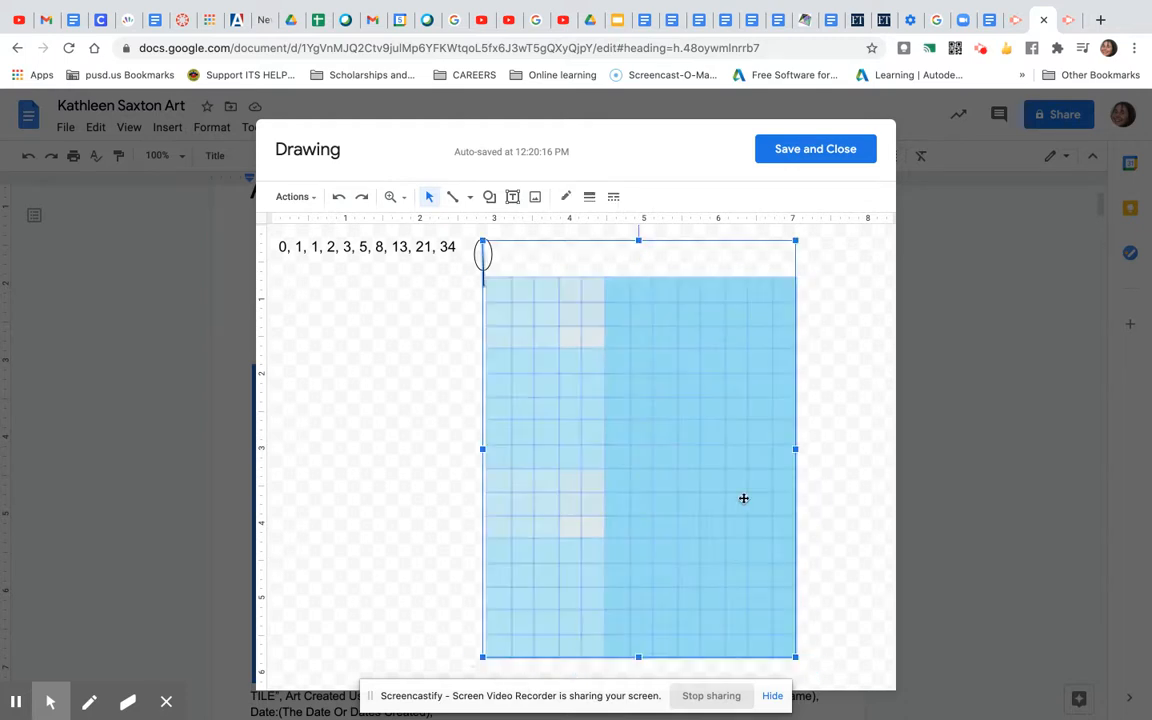
drag(780, 262, 729, 332)
click(810, 427)
drag(773, 378, 464, 500)
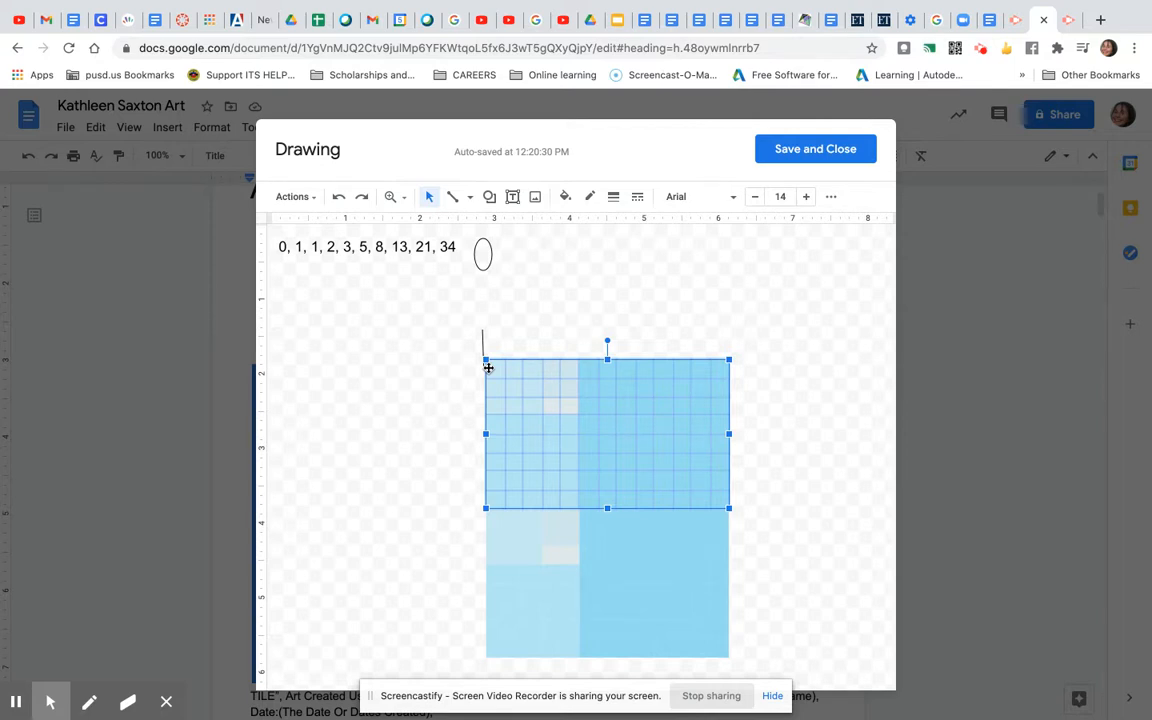
drag(483, 340, 484, 262)
click(544, 340)
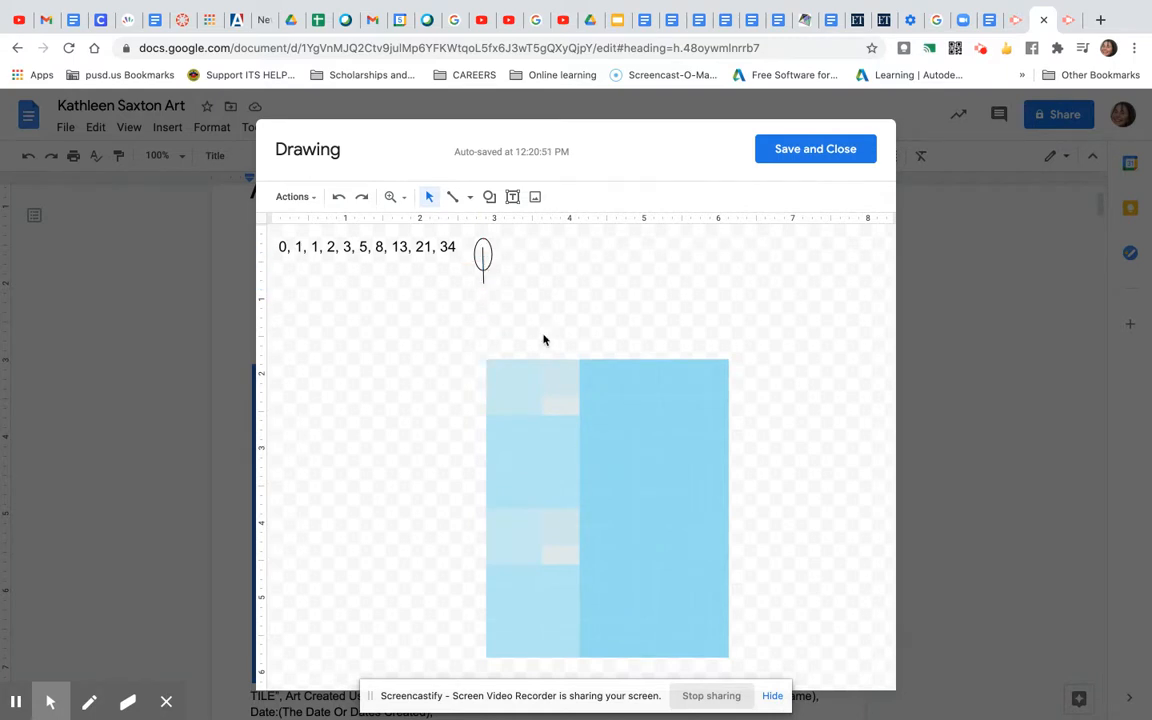
Fill the upper thirteen-by-eight block with the darkest saved custom blue, and replace it with the custom blue #73d1edff.
drag(478, 347, 751, 499)
click(565, 196)
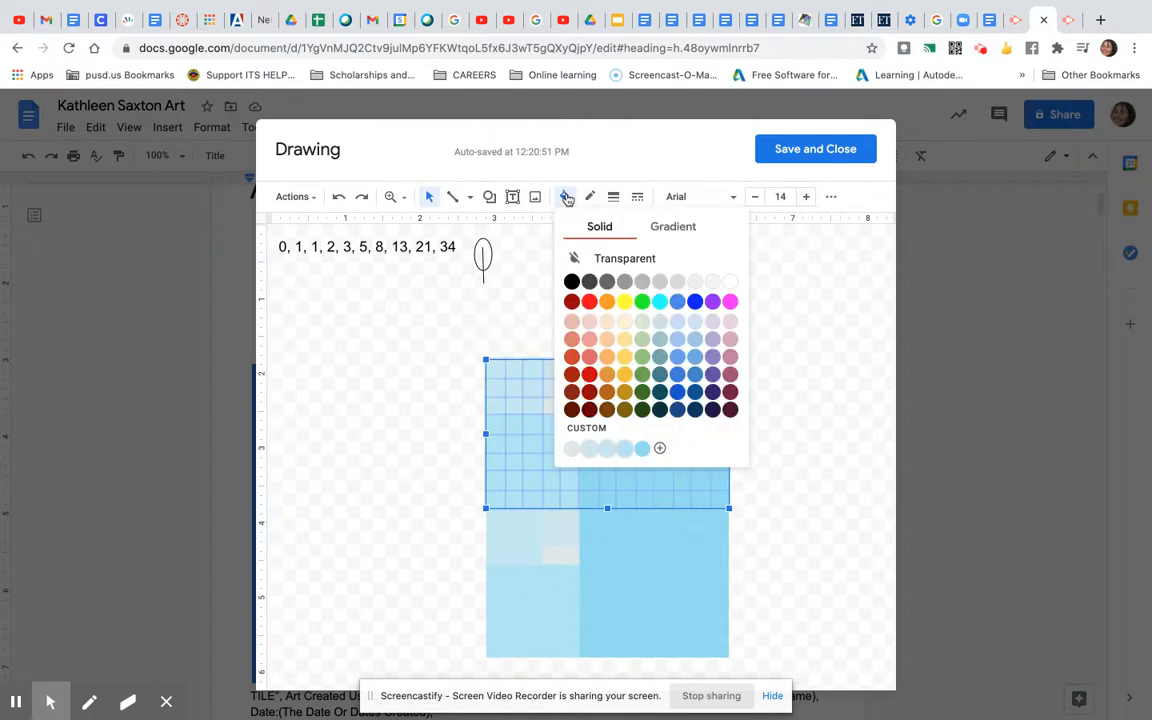
click(642, 448)
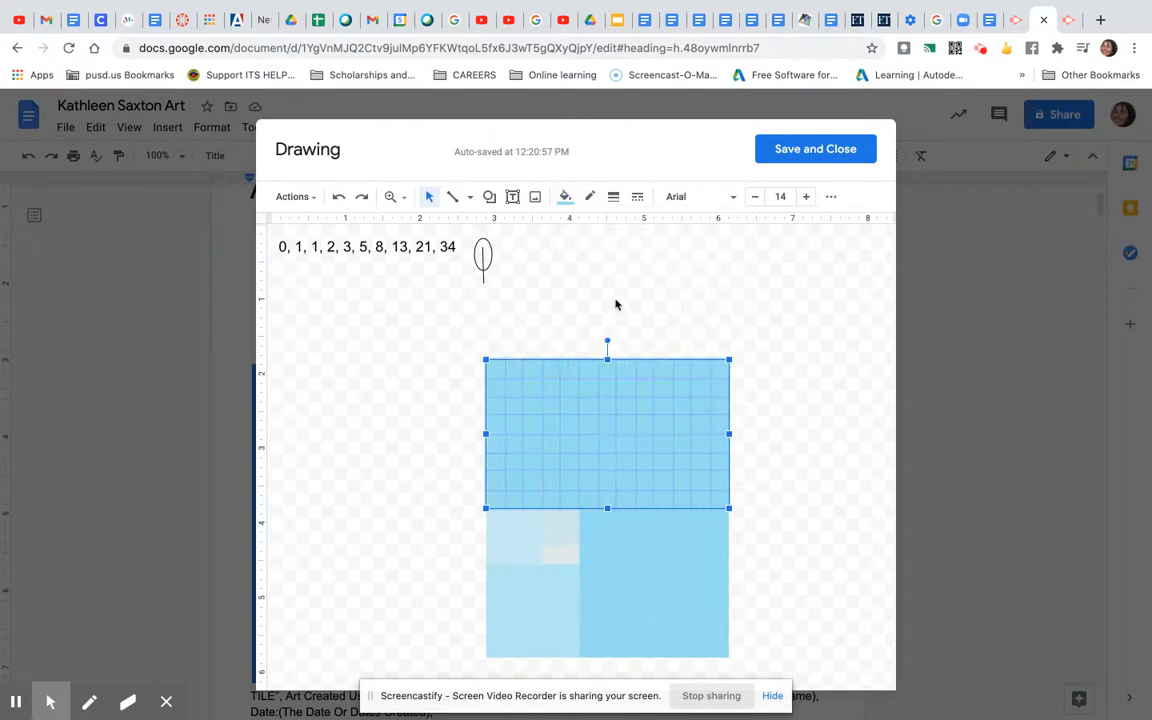
click(565, 196)
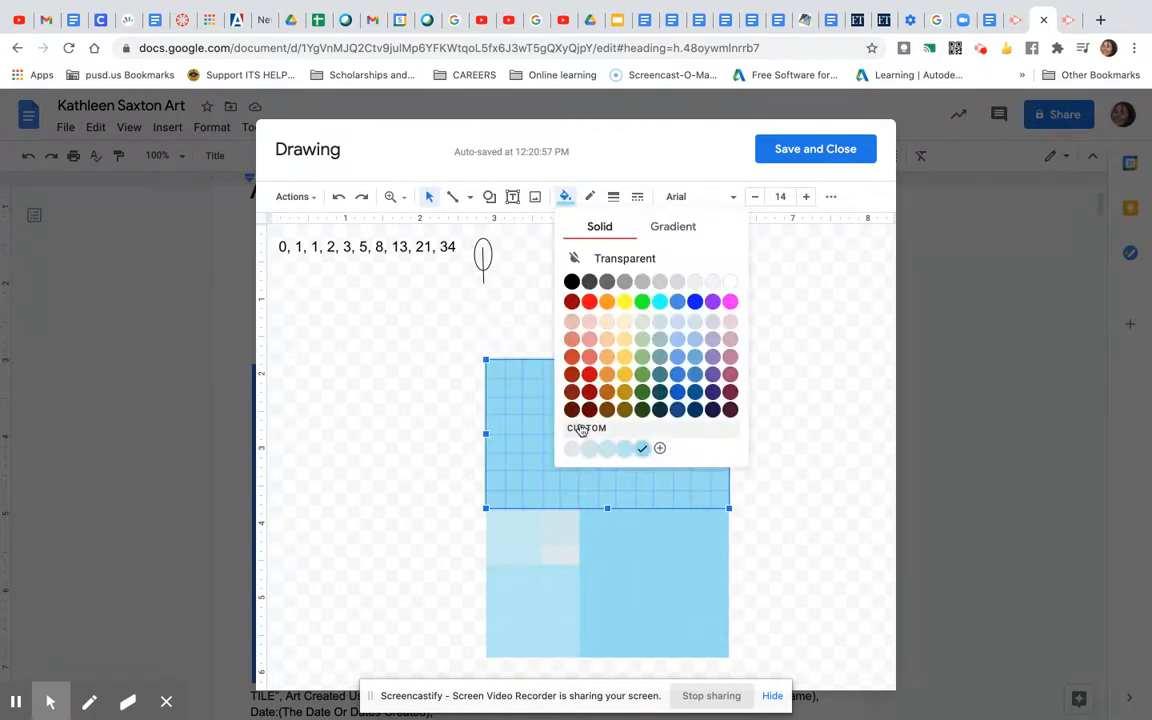
click(660, 448)
drag(575, 345, 579, 347)
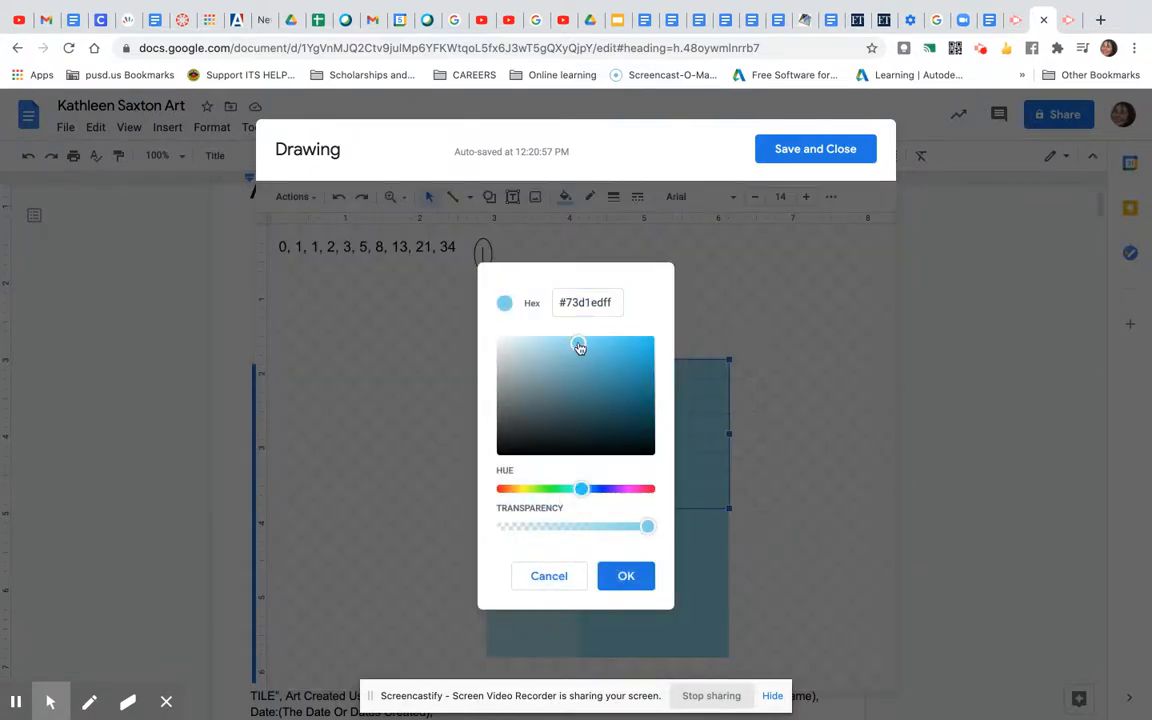
click(614, 586)
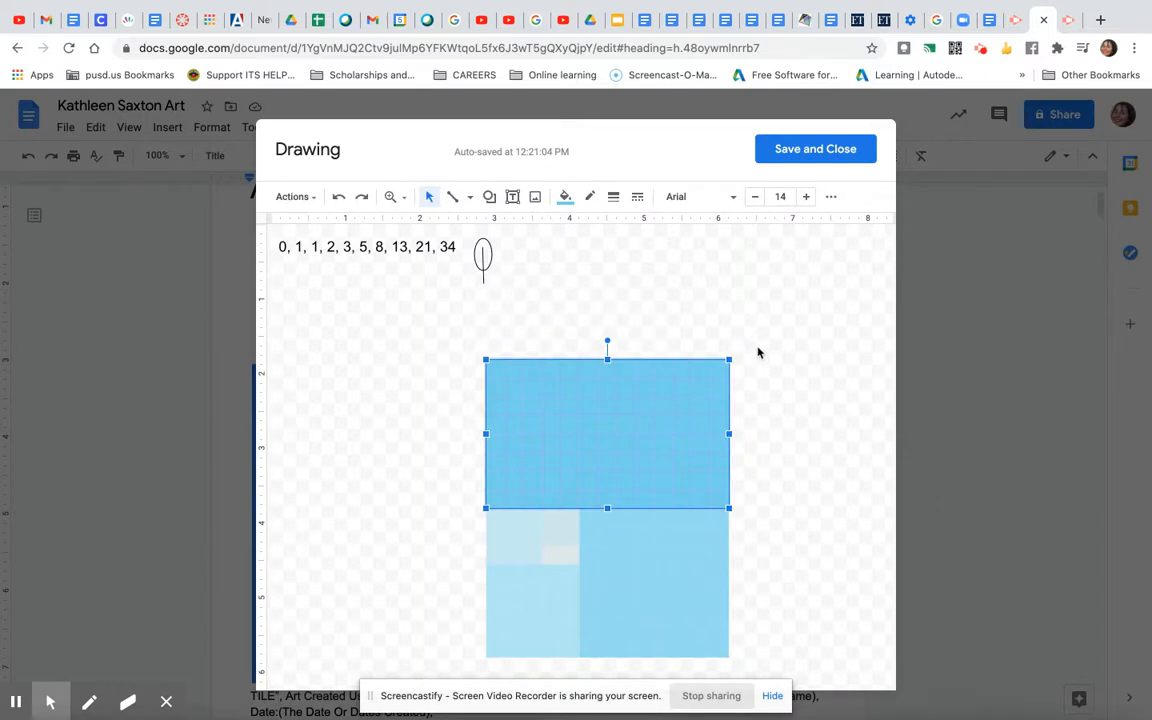
Duplicate the upper thirteen-by-eight block and place the copy directly above it.
key(ctrl+d)
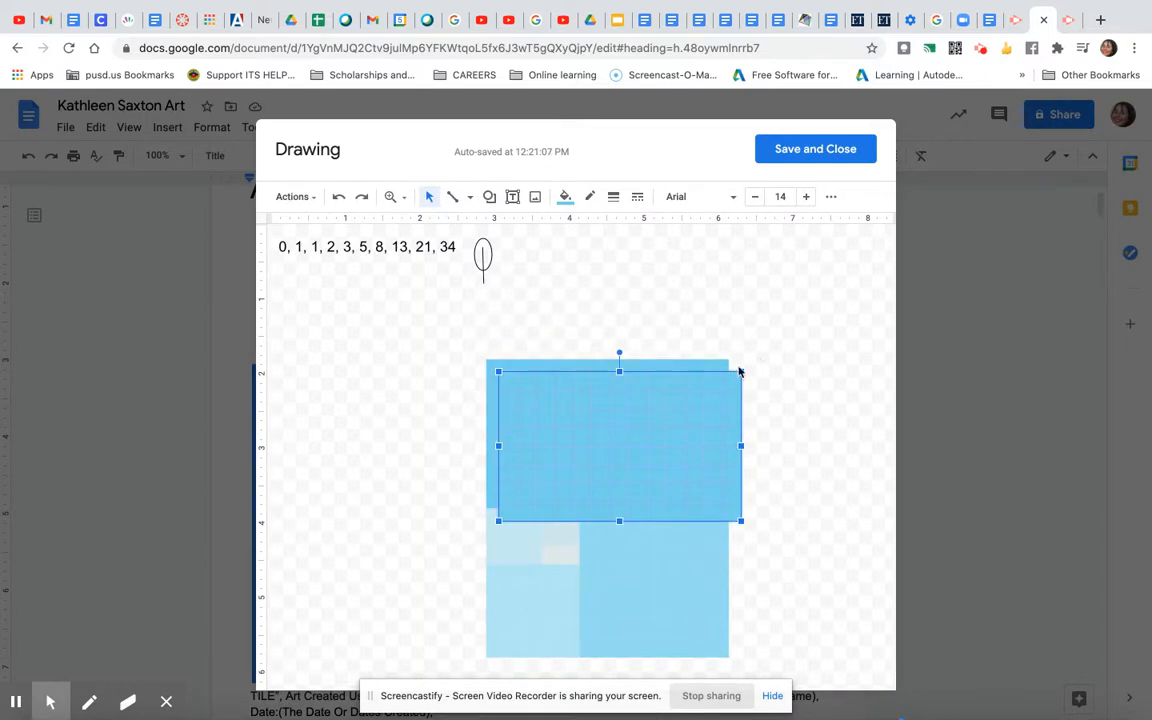
drag(717, 442, 708, 282)
click(779, 301)
Delete the top three rows of the stacked dark blue squares, leaving the symbol's oval in place, to form a thirteen-by-thirteen block.
scroll(779, 301, up, 1)
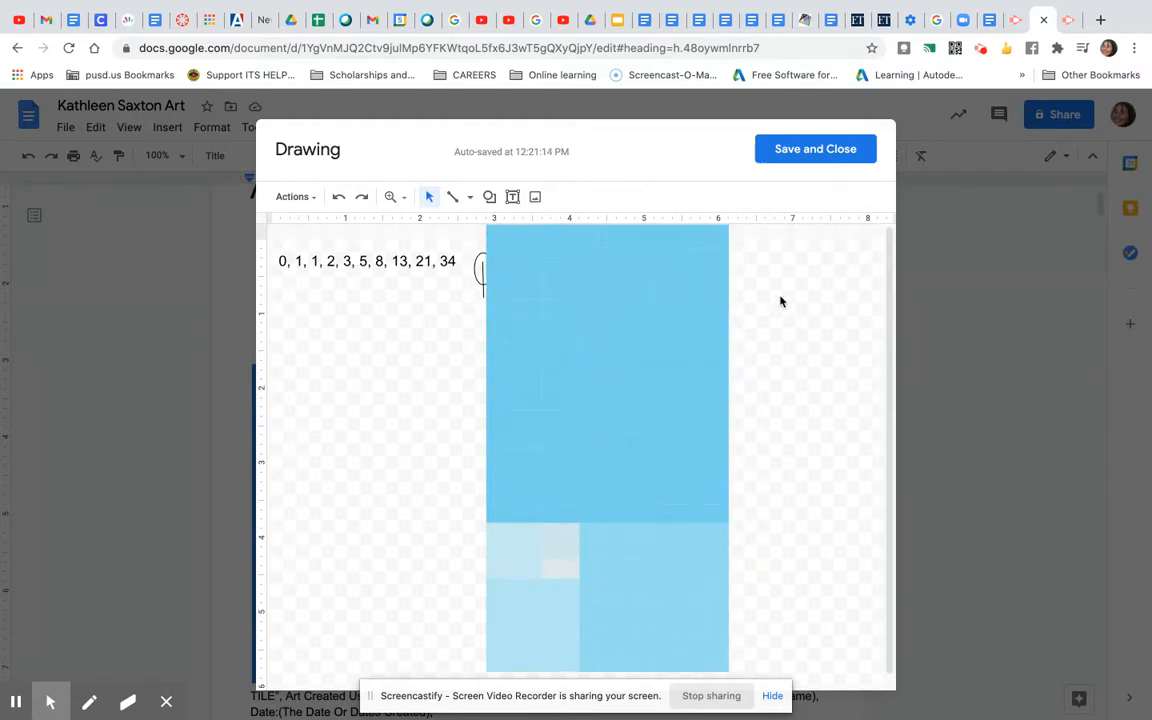
drag(720, 237, 722, 272)
click(752, 234)
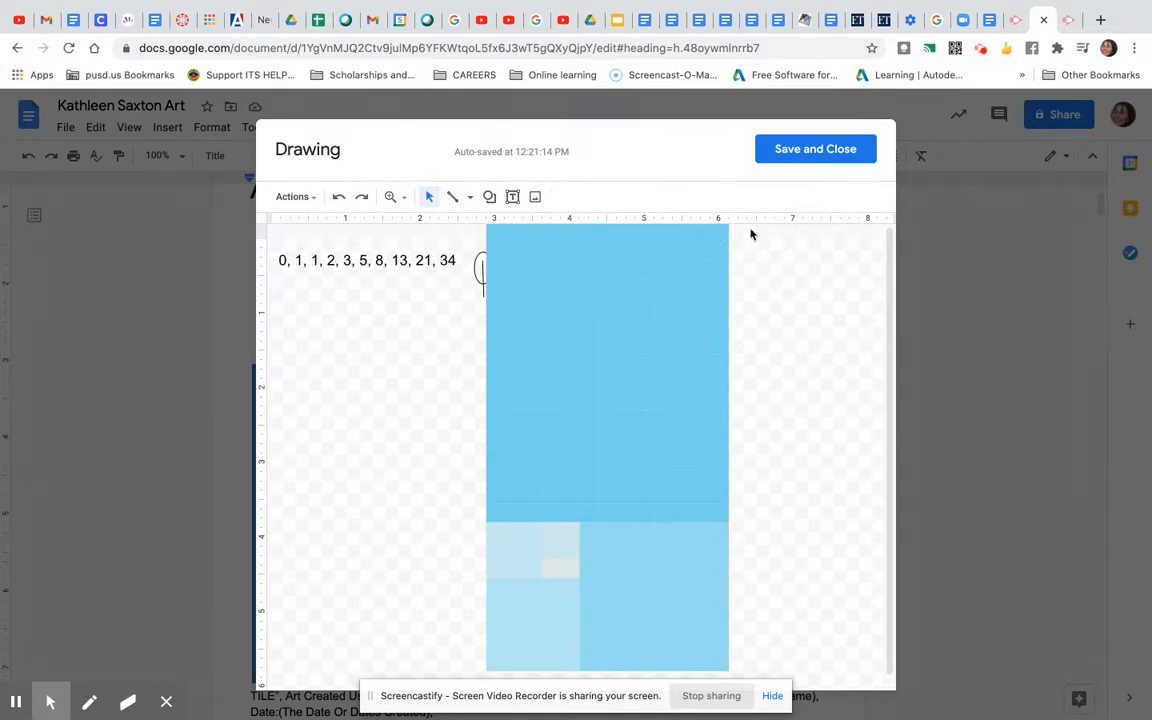
drag(746, 234, 487, 276)
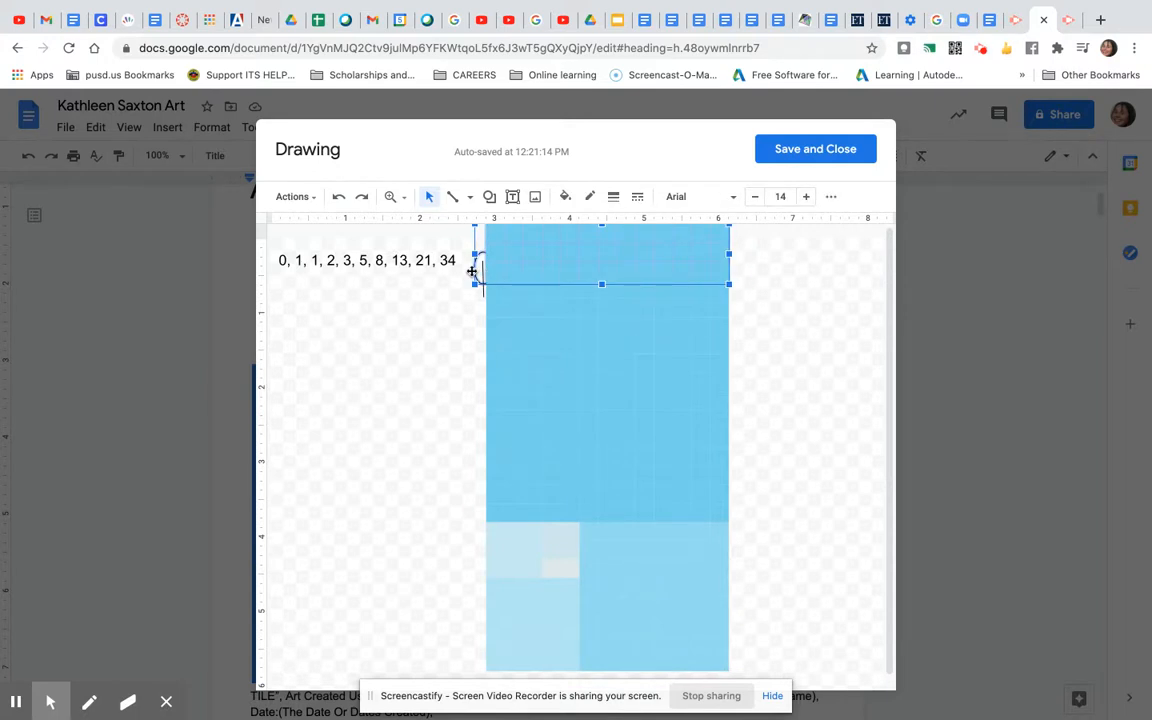
click(484, 271)
key(Delete)
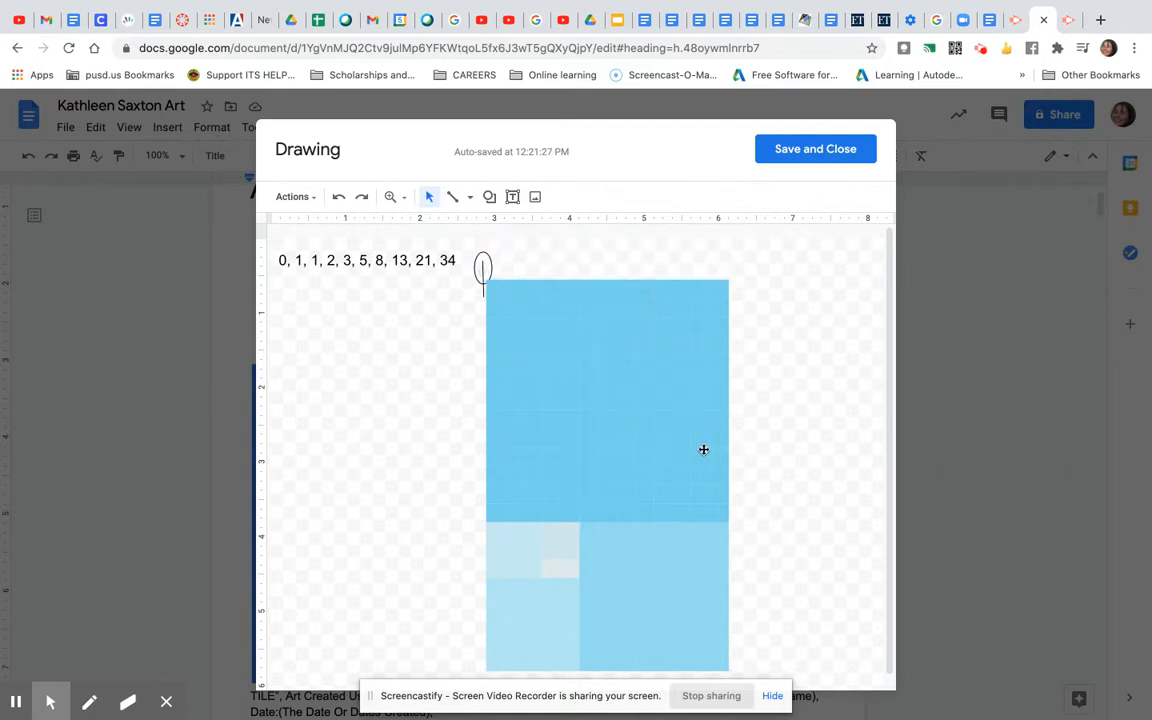
drag(742, 292, 512, 655)
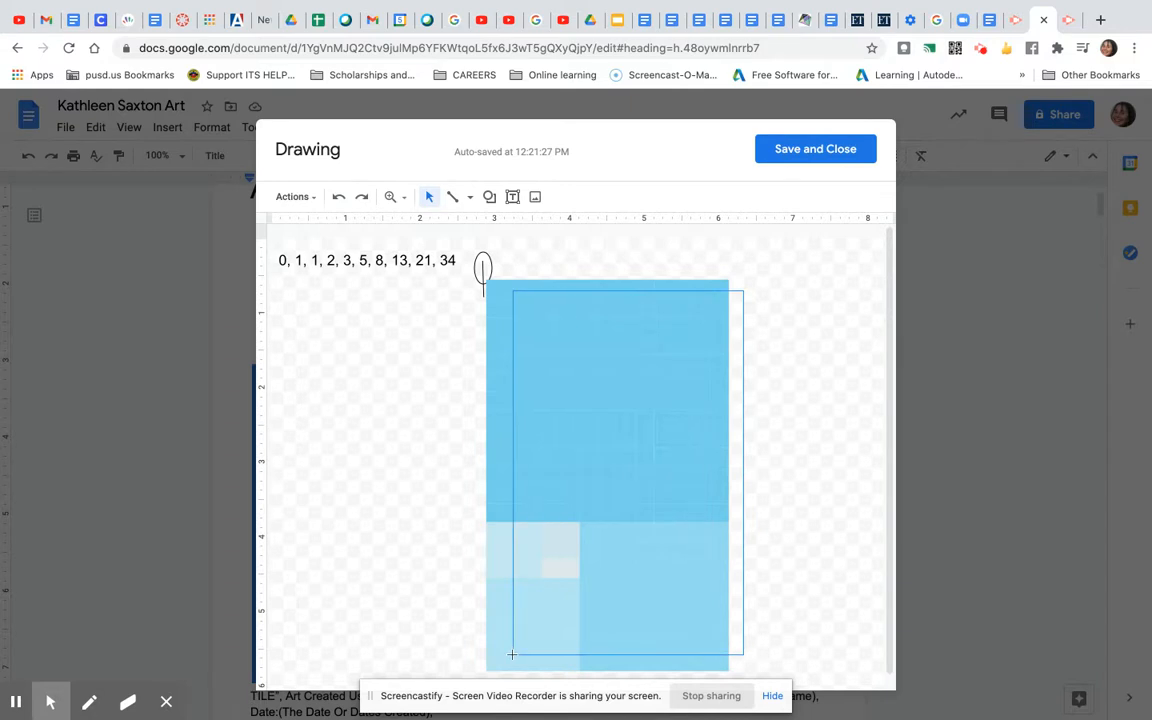
drag(512, 655, 512, 660)
key(Delete)
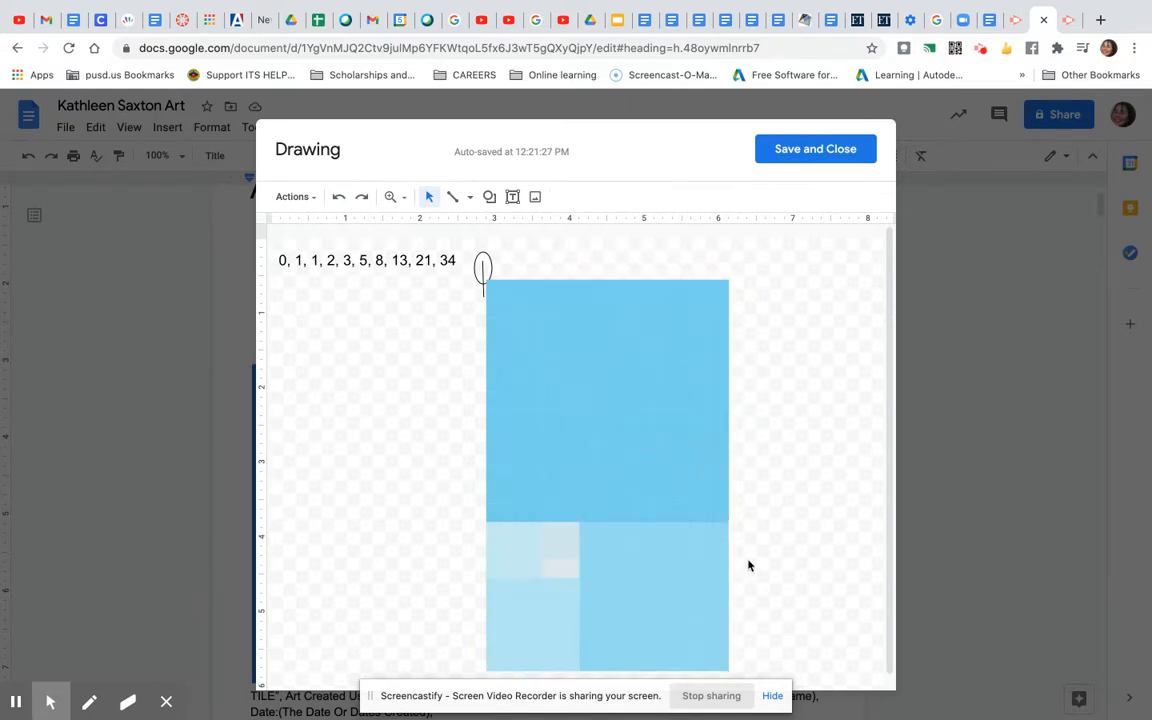
Select the phi-like symbol's line and oval together and move them clear of the blocks, to about the 7.2-inch ruler mark.
click(485, 261)
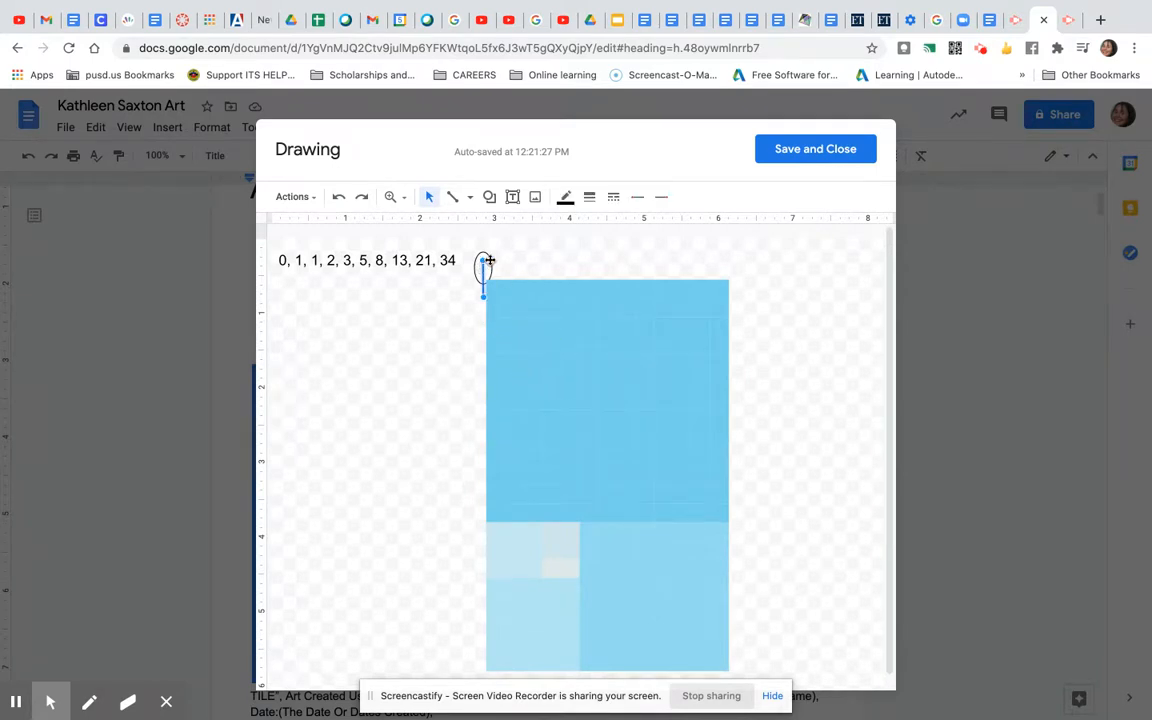
click(489, 260)
drag(489, 262, 814, 262)
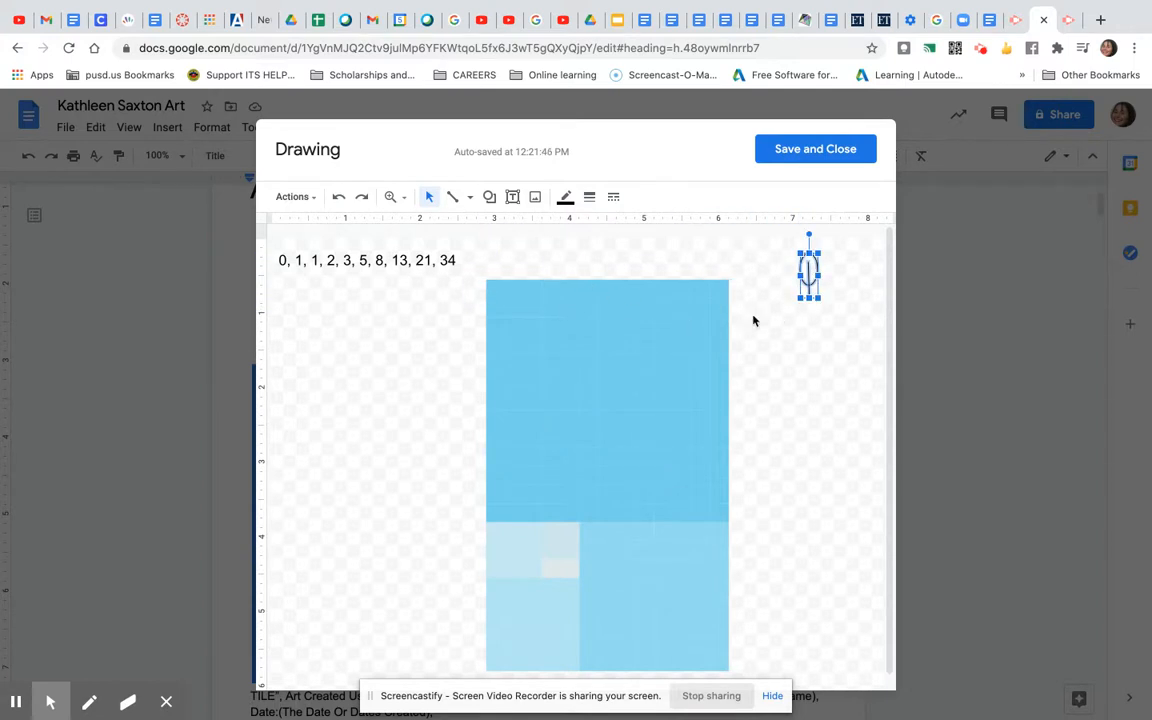
Select the whole thirteen-by-twenty-one group of squares and paste a copy flush against its left side.
drag(742, 293, 490, 669)
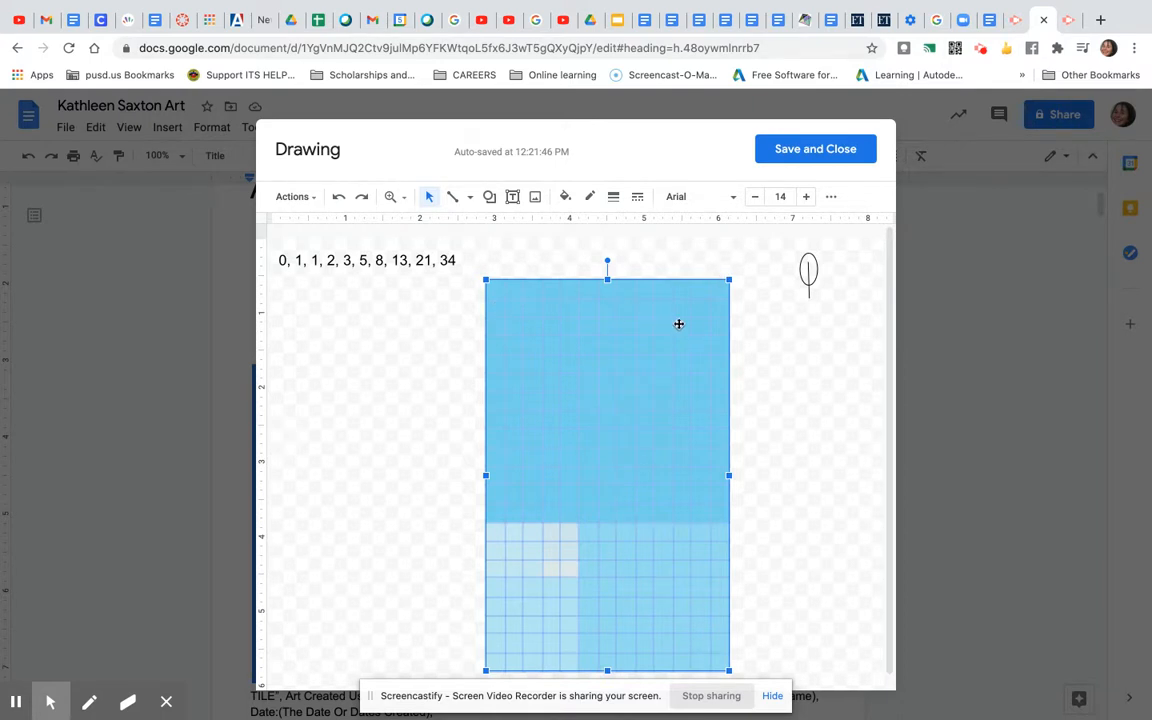
click(426, 314)
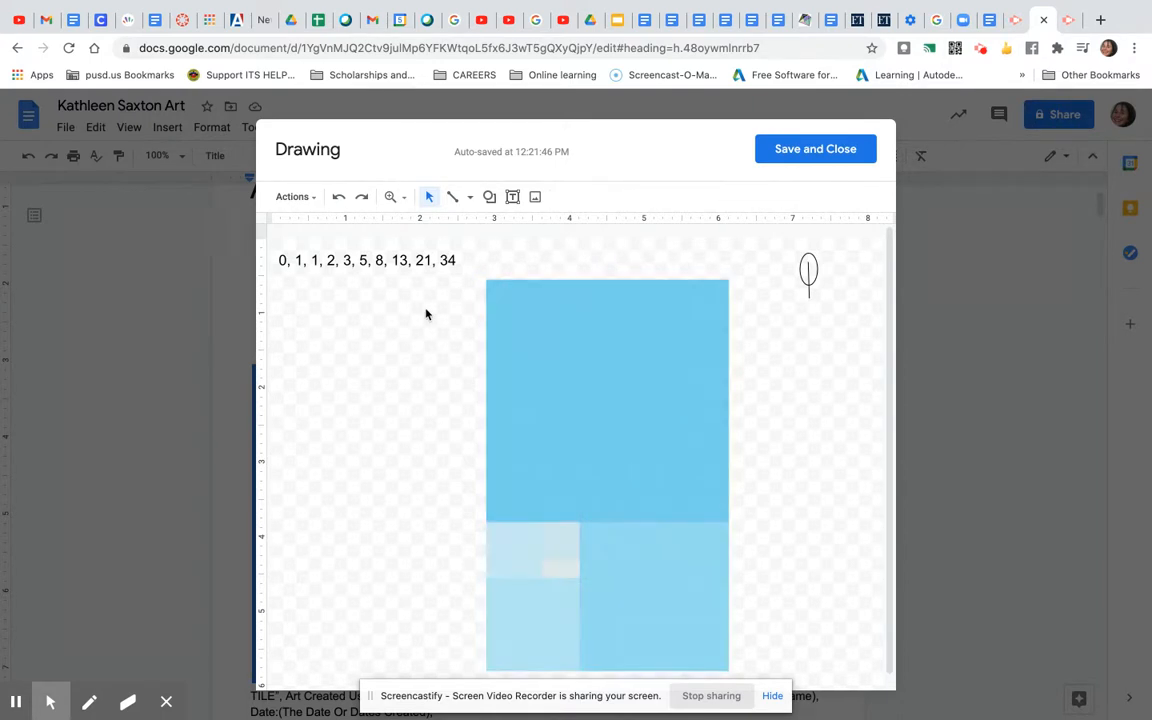
key(super+v)
drag(604, 335, 350, 325)
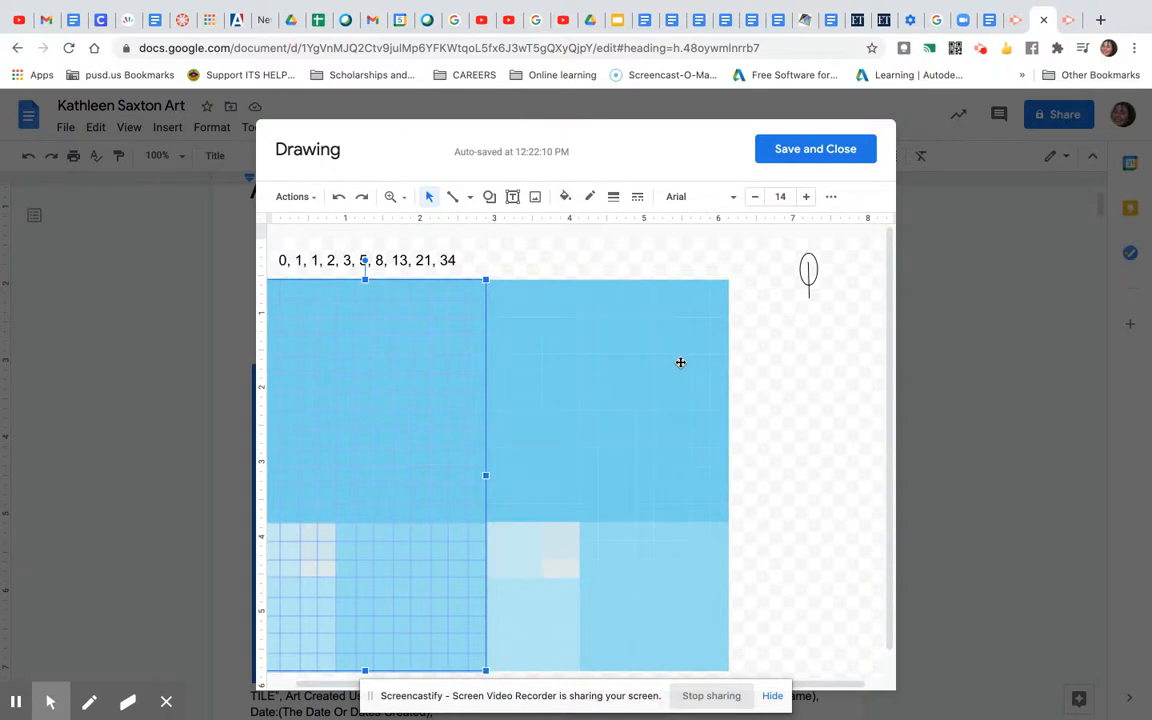
Fill the selected left thirteen-by-twenty-one block of squares with the custom blue #5dd1f4ff.
click(566, 199)
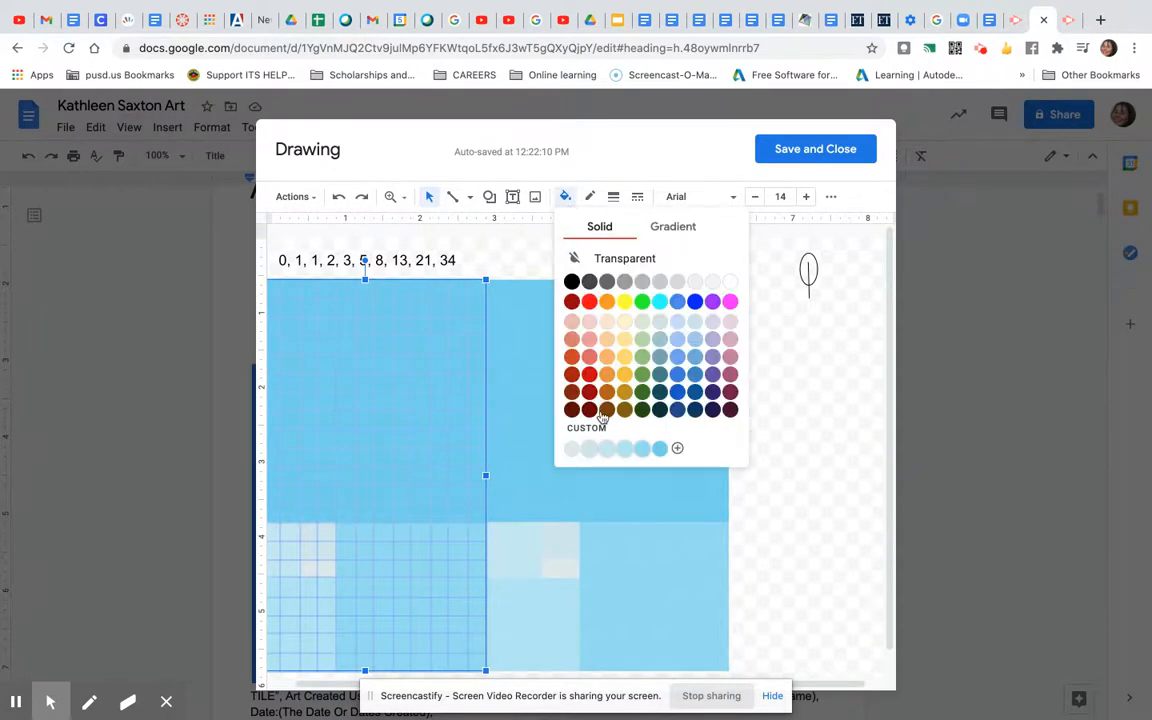
click(606, 441)
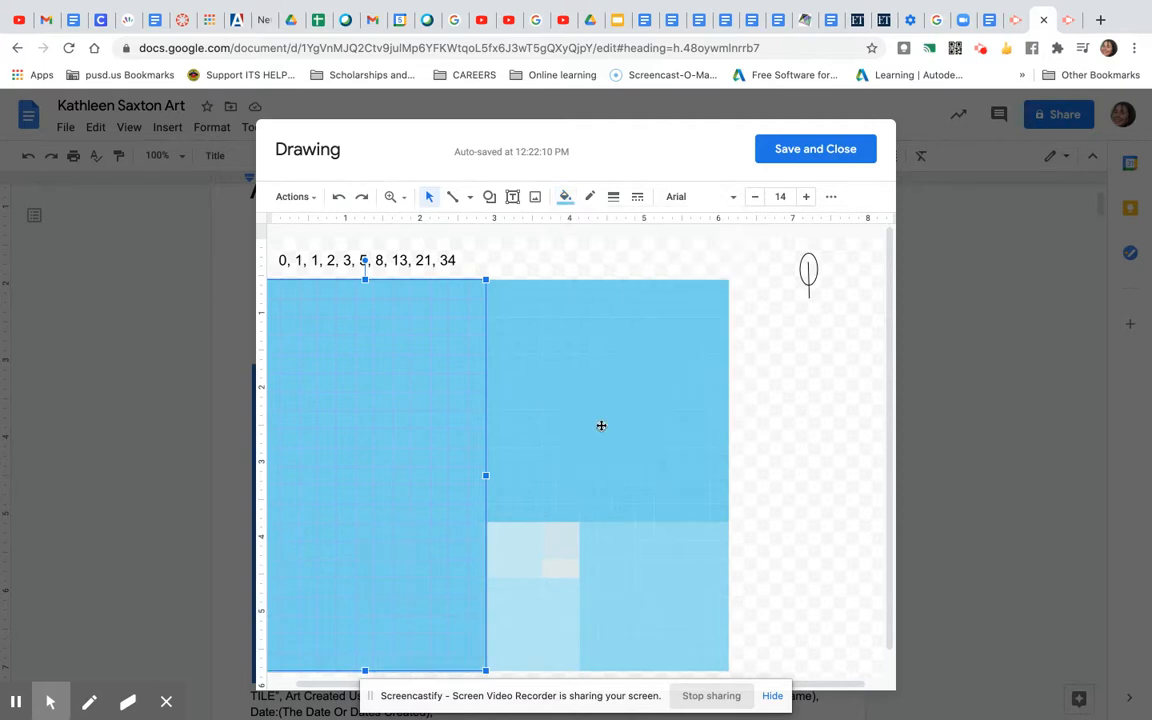
click(565, 198)
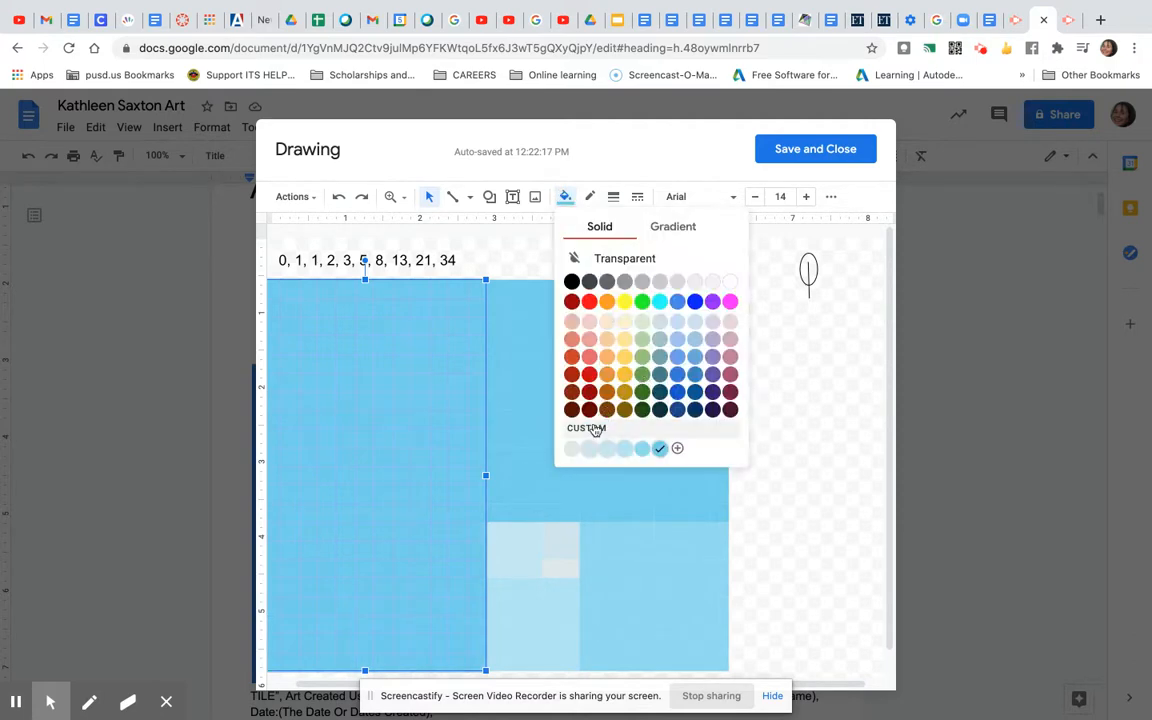
click(677, 448)
click(597, 344)
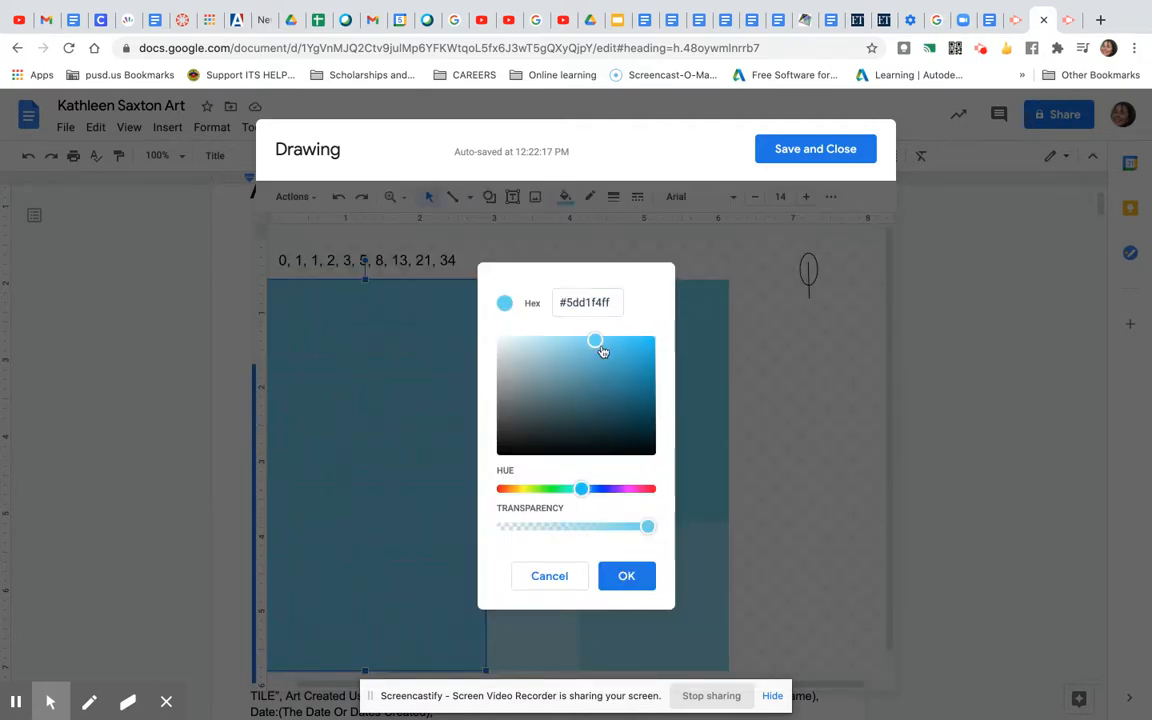
click(632, 578)
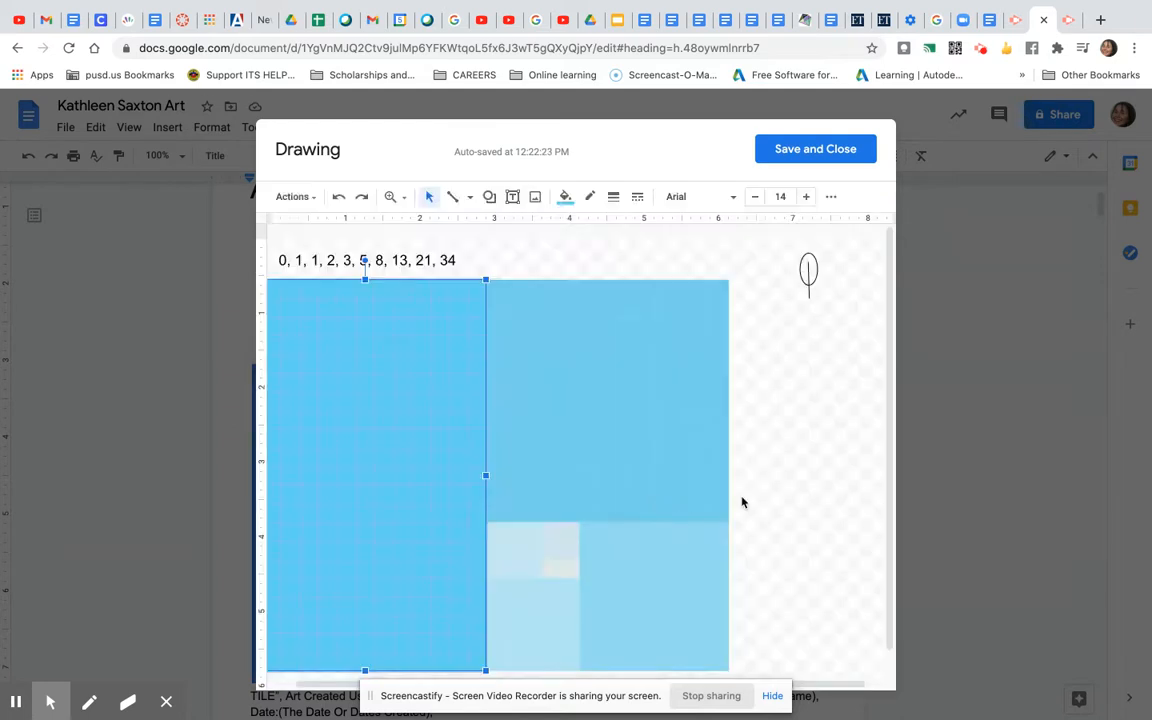
Shrink all blocks and the number sequence together to about 5.5 inches wide, and move the number text clear above the blocks.
scroll(742, 502, left, 5)
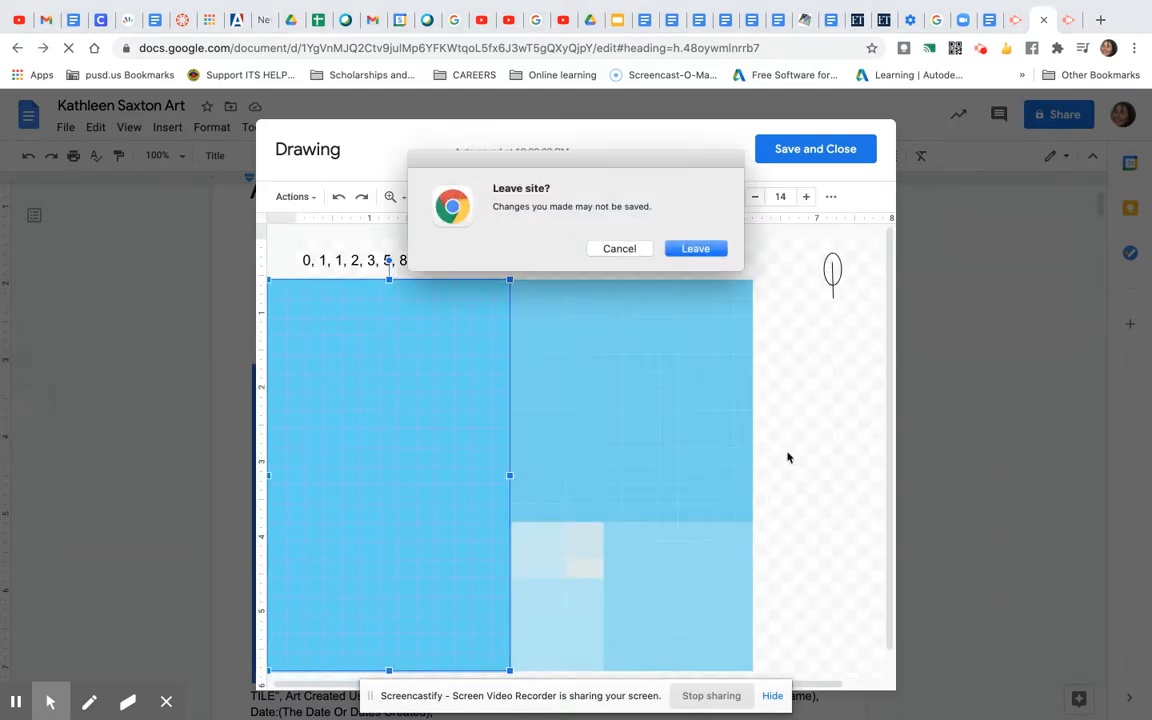
click(627, 250)
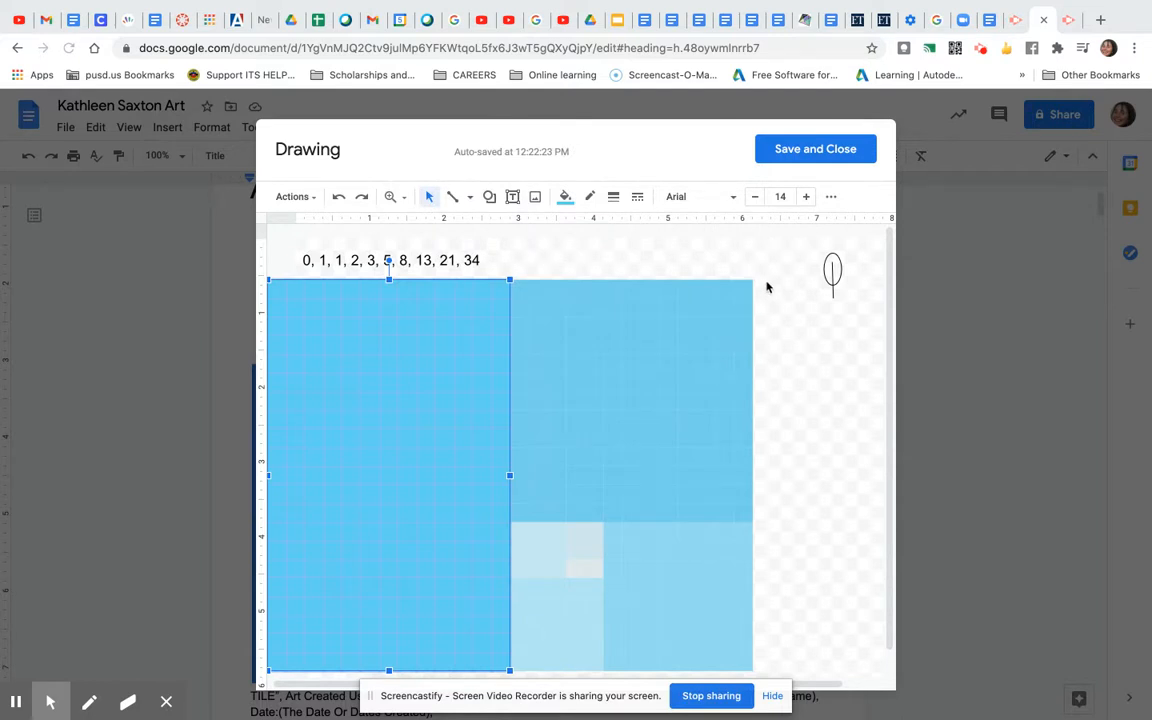
mouse_move(767, 277)
mouse_down()
mouse_move(558, 442)
mouse_move(359, 549)
mouse_move(245, 575)
mouse_move(270, 667)
mouse_up()
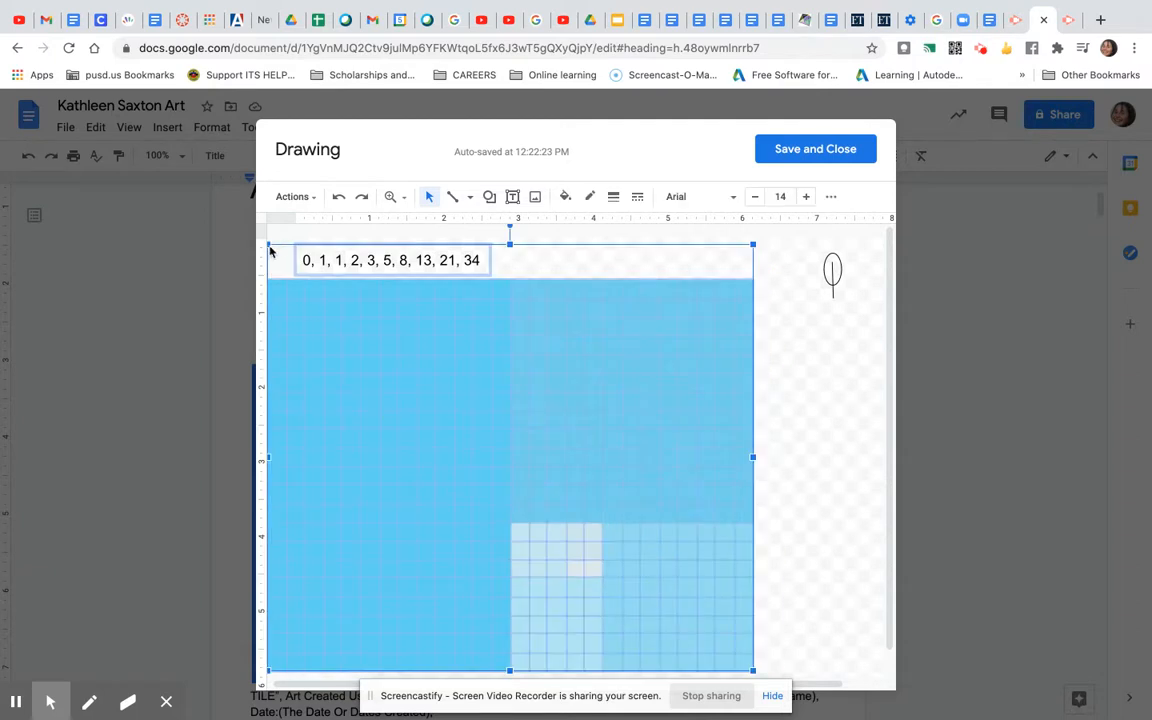
drag(336, 290, 345, 301)
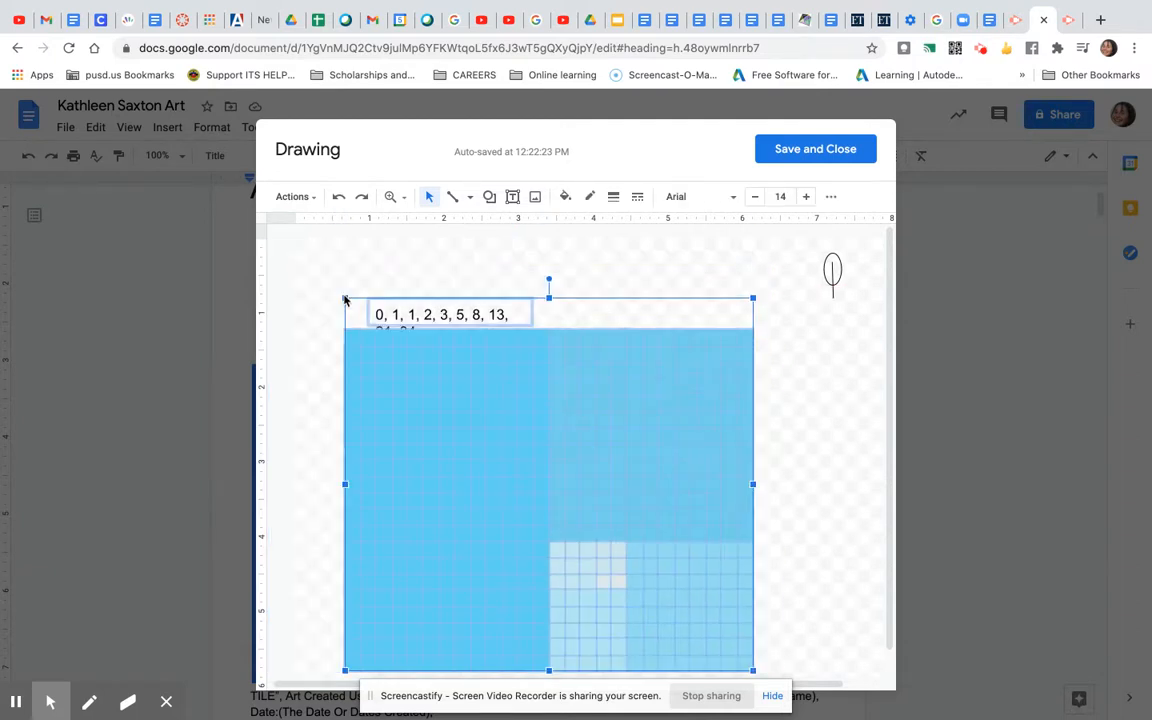
click(789, 392)
click(455, 311)
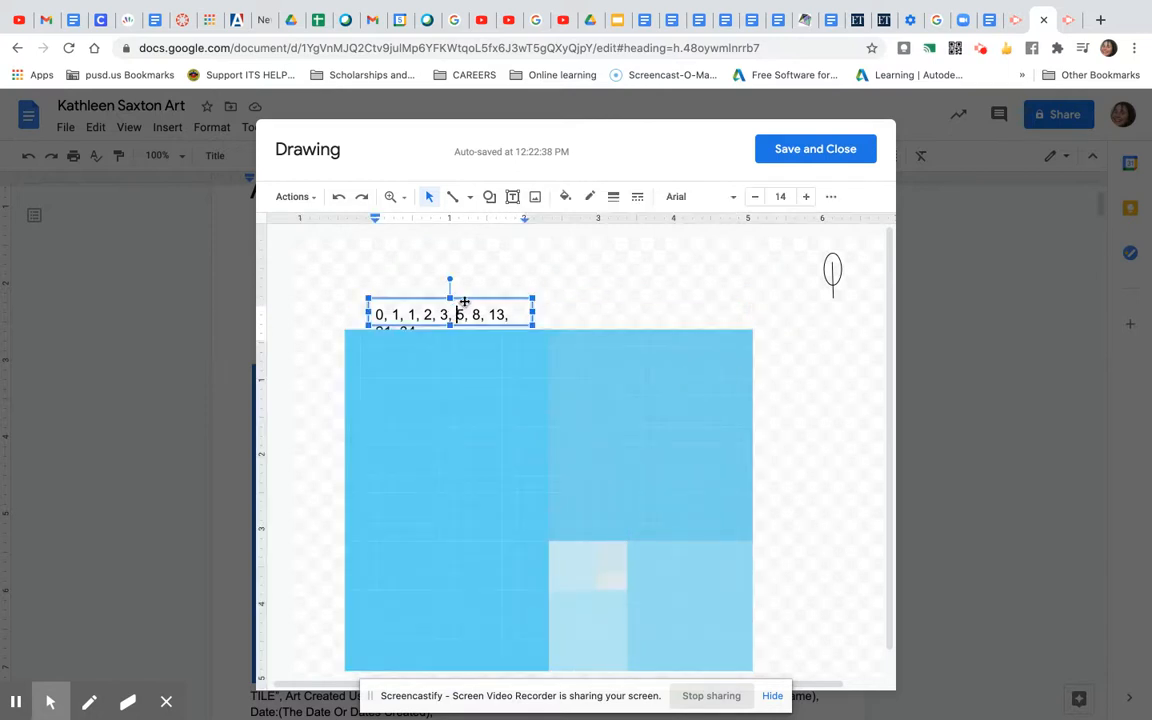
drag(470, 297, 408, 240)
Select the left thirteen-by-twenty-one block and fill it with the custom deeper blue #44c8f1ff.
drag(334, 327, 488, 606)
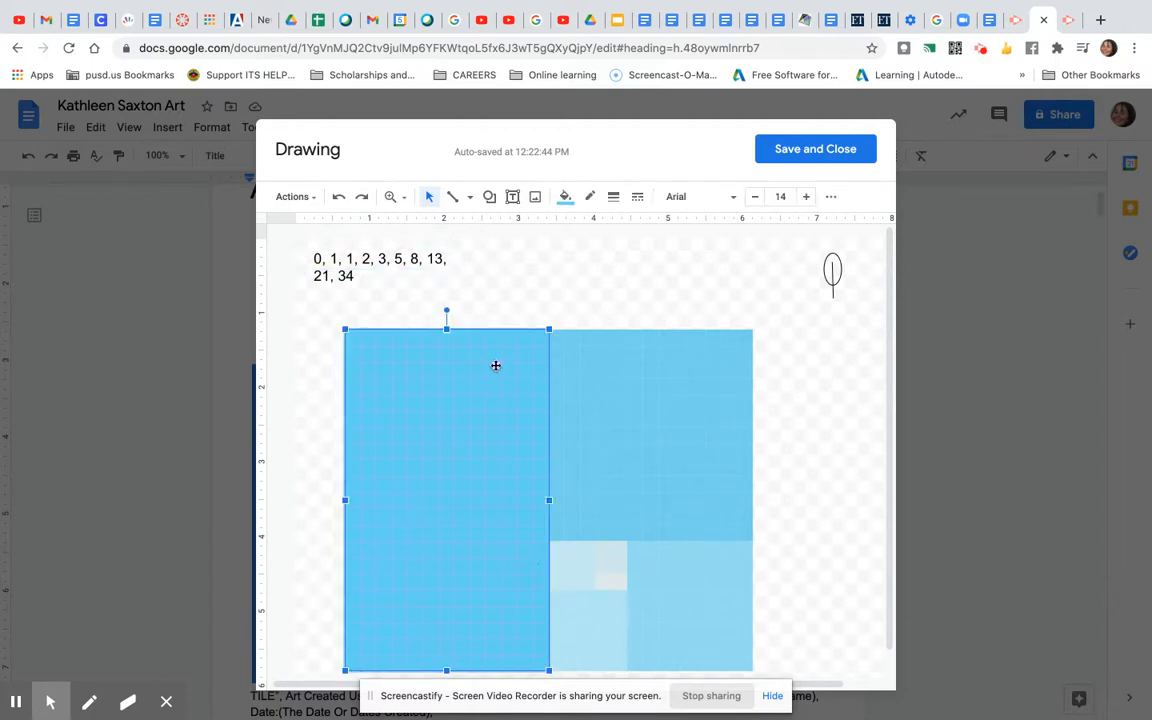
click(565, 196)
click(604, 430)
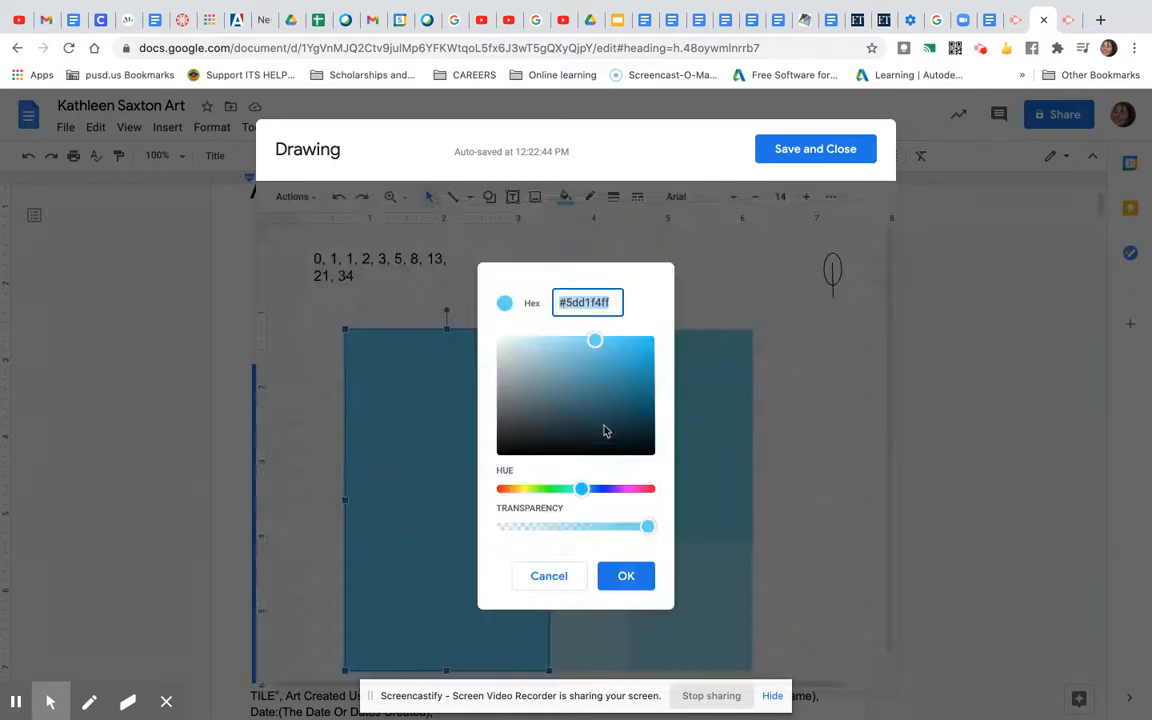
click(611, 345)
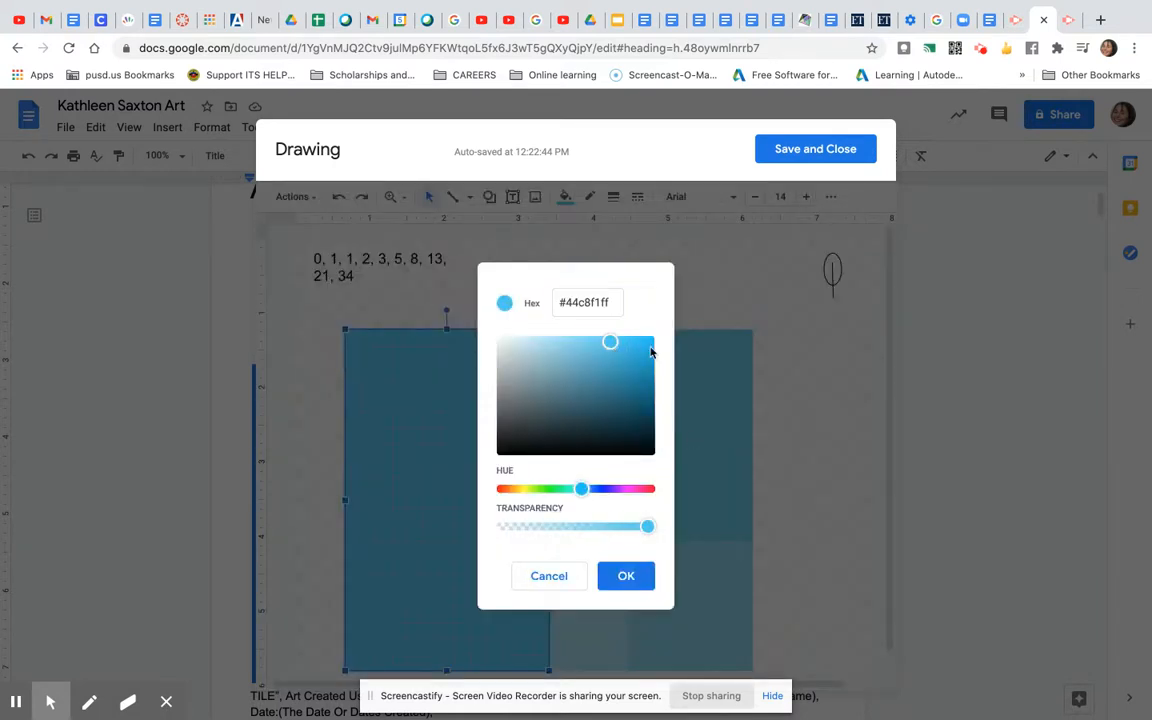
click(625, 576)
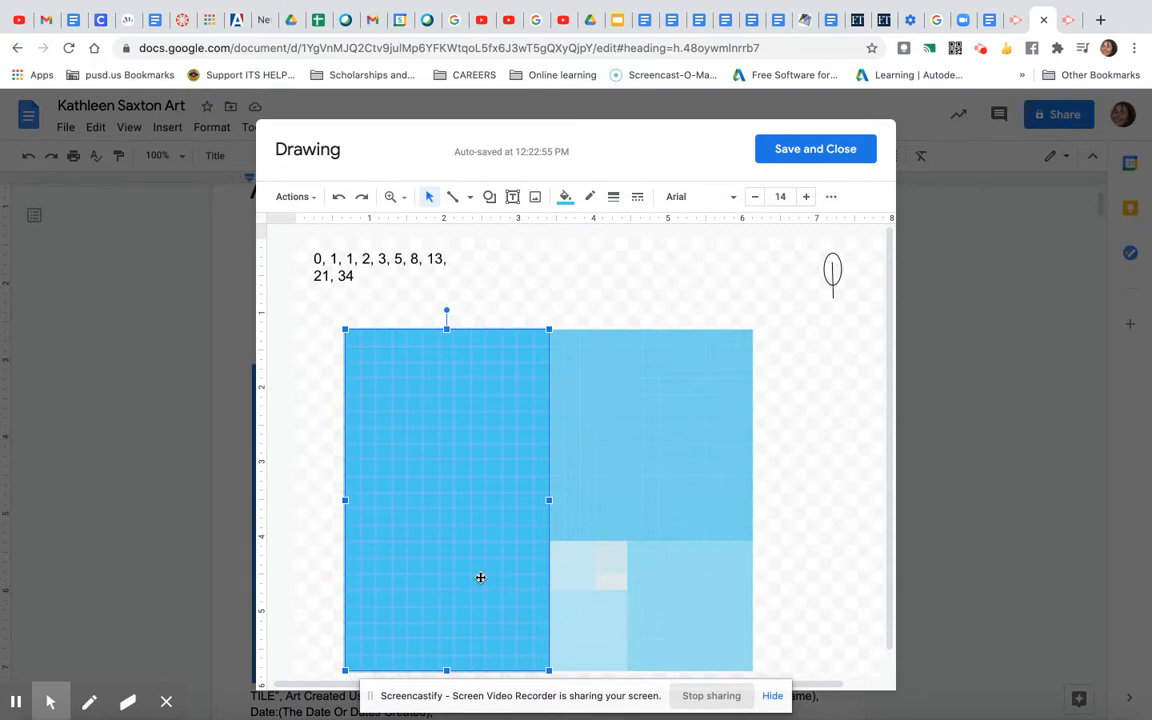
Widen the number sequence's text box so that 0 through 34 fits on a single line.
click(329, 278)
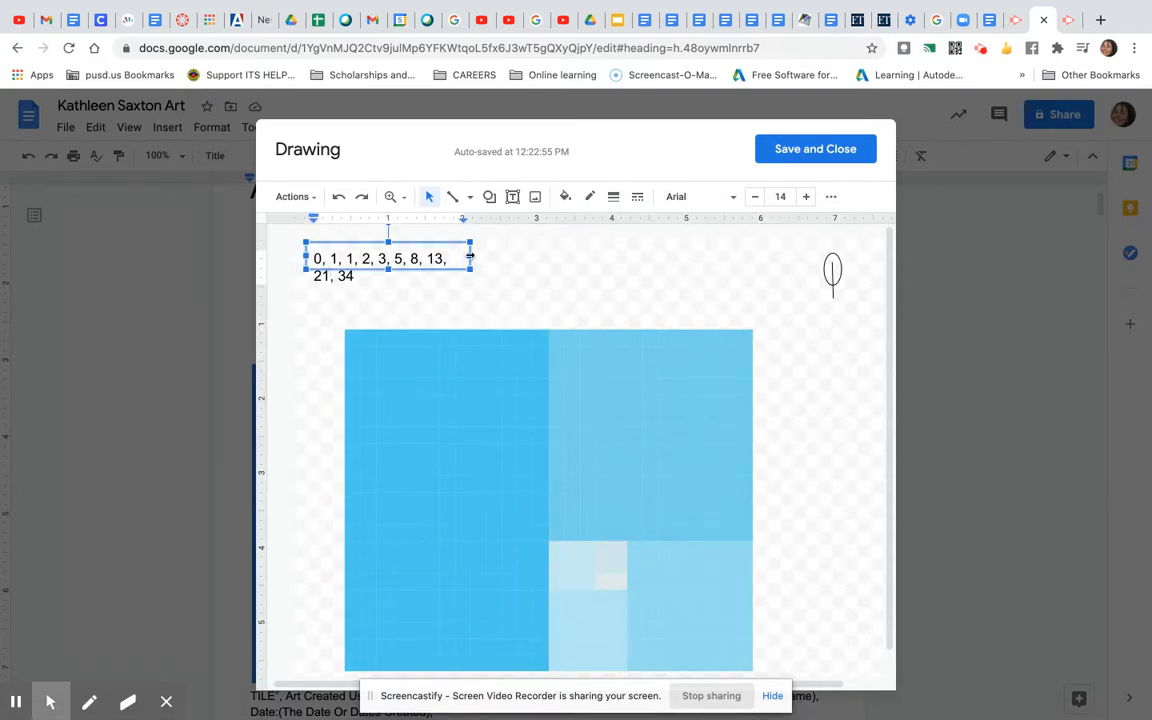
drag(469, 258, 580, 262)
Select the left thirteen-by-twenty-one block and place a copy flush against its left side.
drag(325, 322, 541, 673)
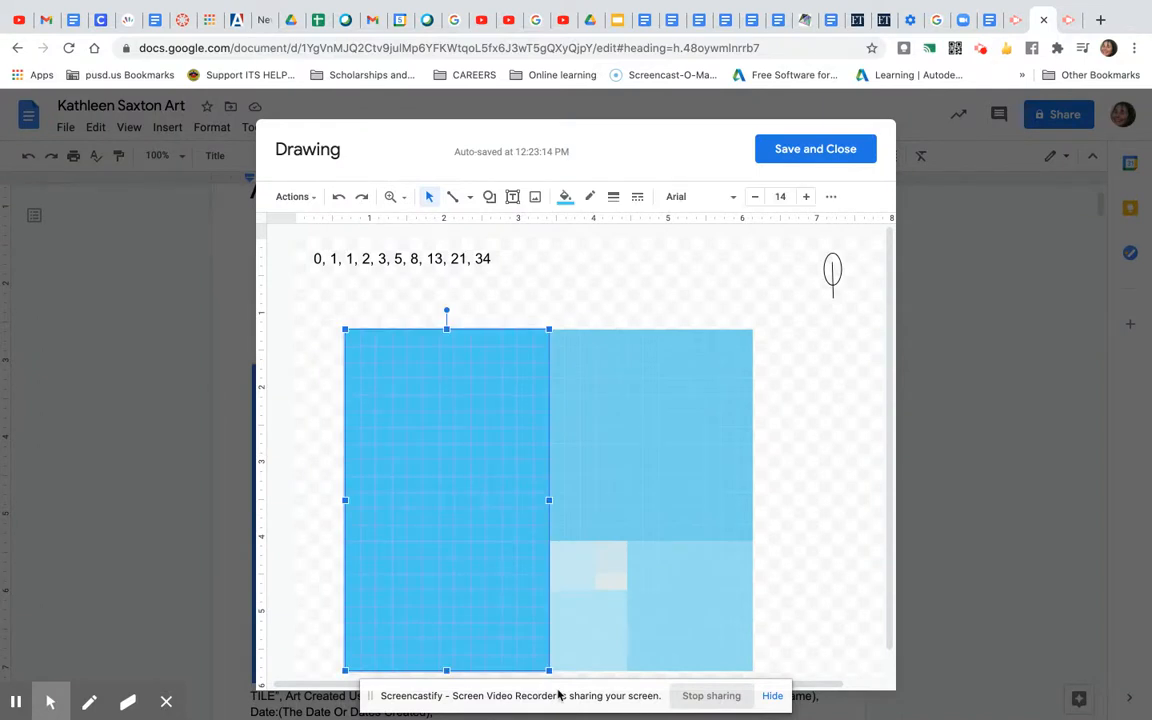
drag(528, 346, 325, 348)
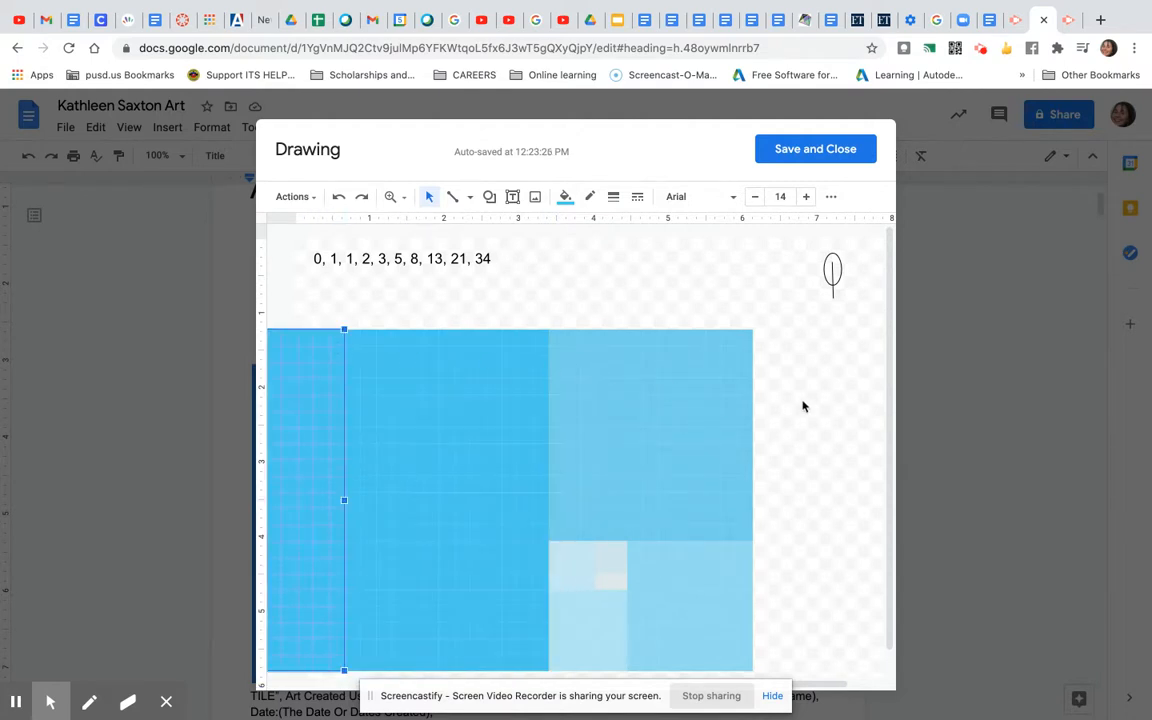
click(810, 345)
drag(797, 297, 270, 672)
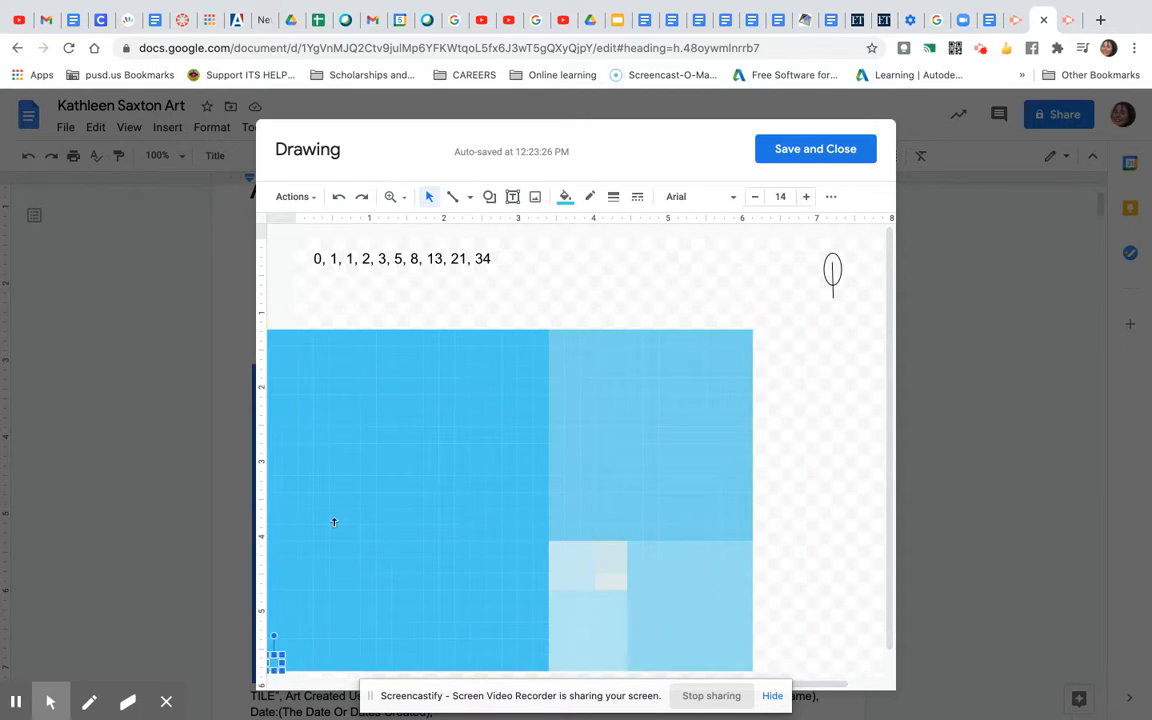
click(276, 304)
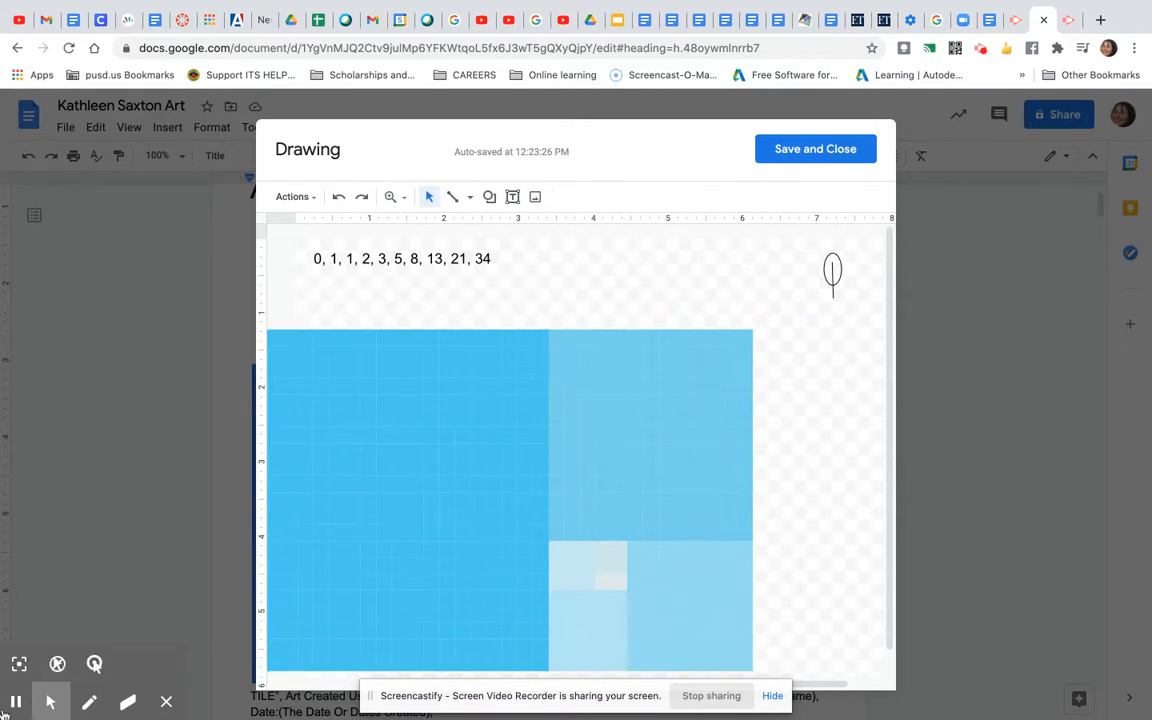
click(16, 704)
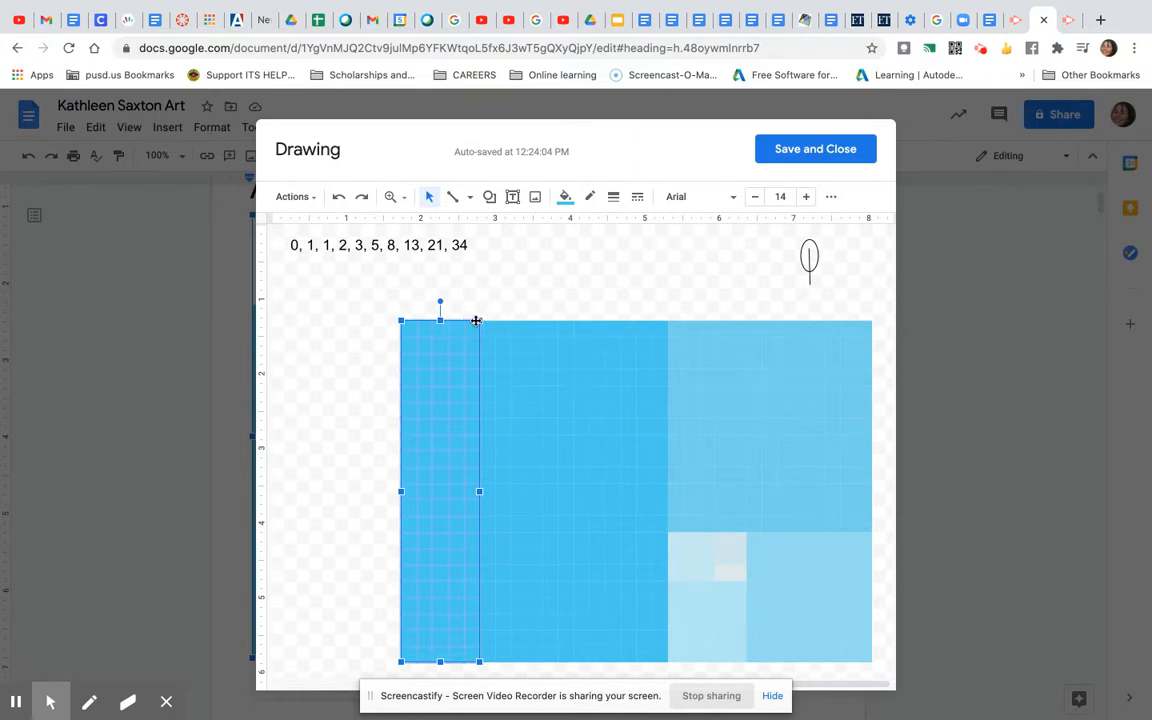
click(660, 331)
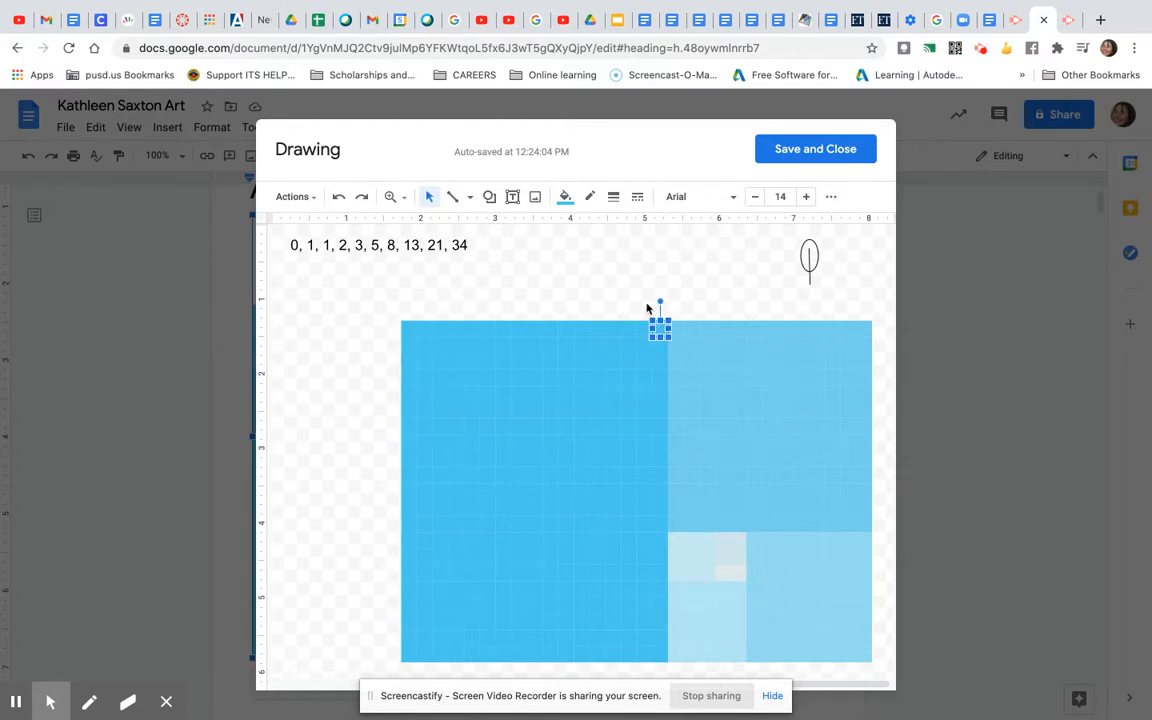
click(642, 305)
drag(642, 329, 595, 295)
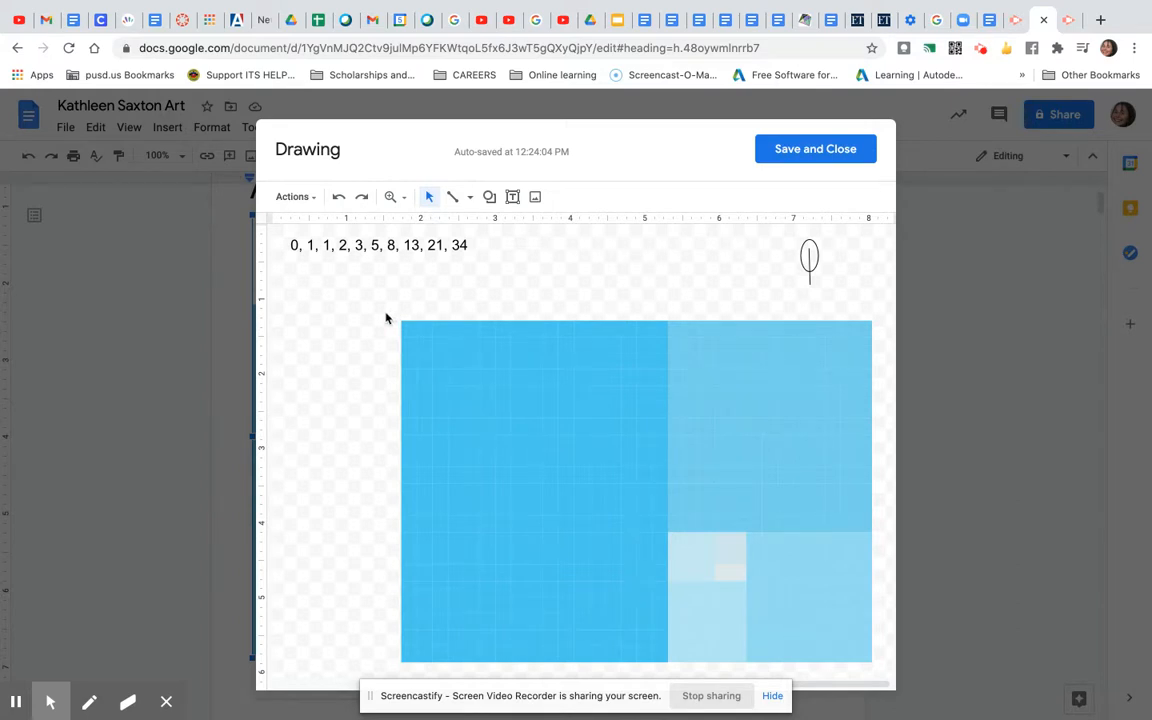
Select the four leftmost columns of the deepest blue squares and delete them.
drag(386, 314, 458, 673)
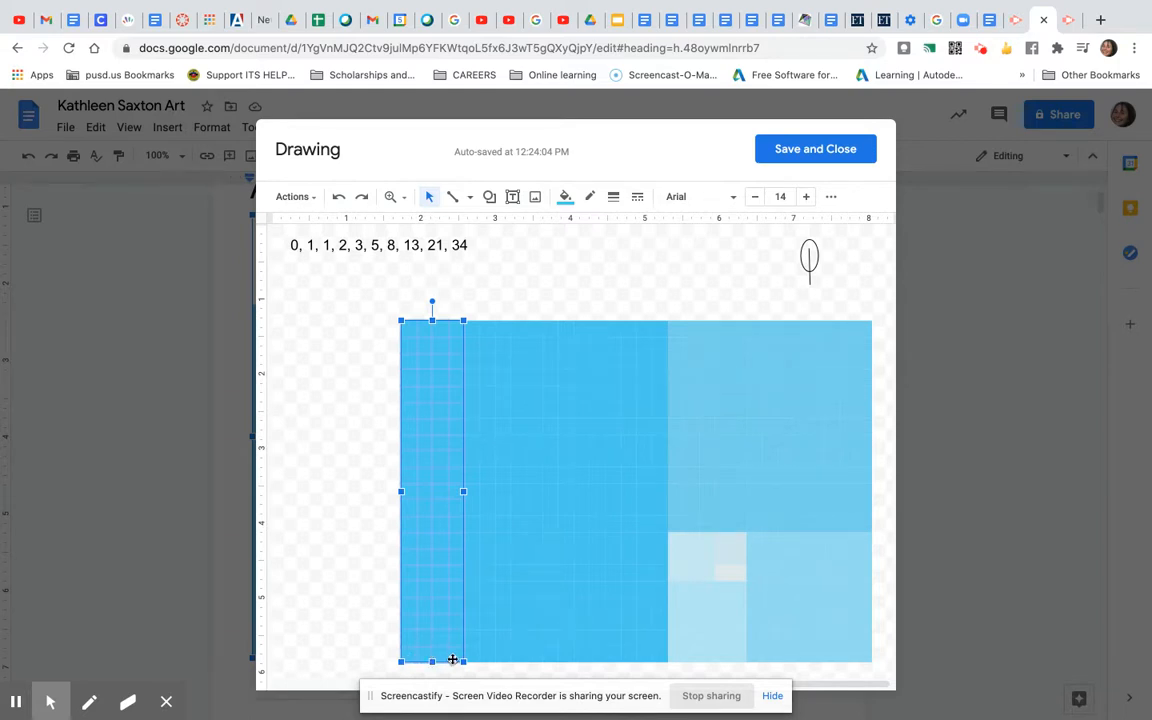
drag(462, 663, 460, 664)
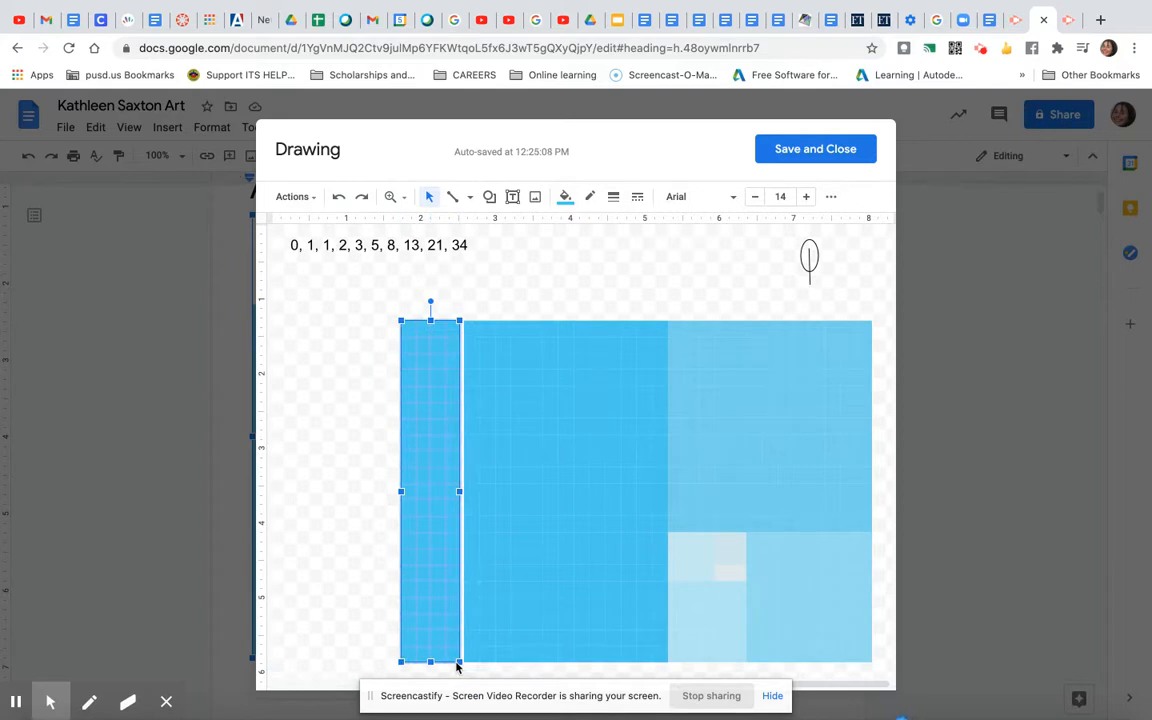
key(Delete)
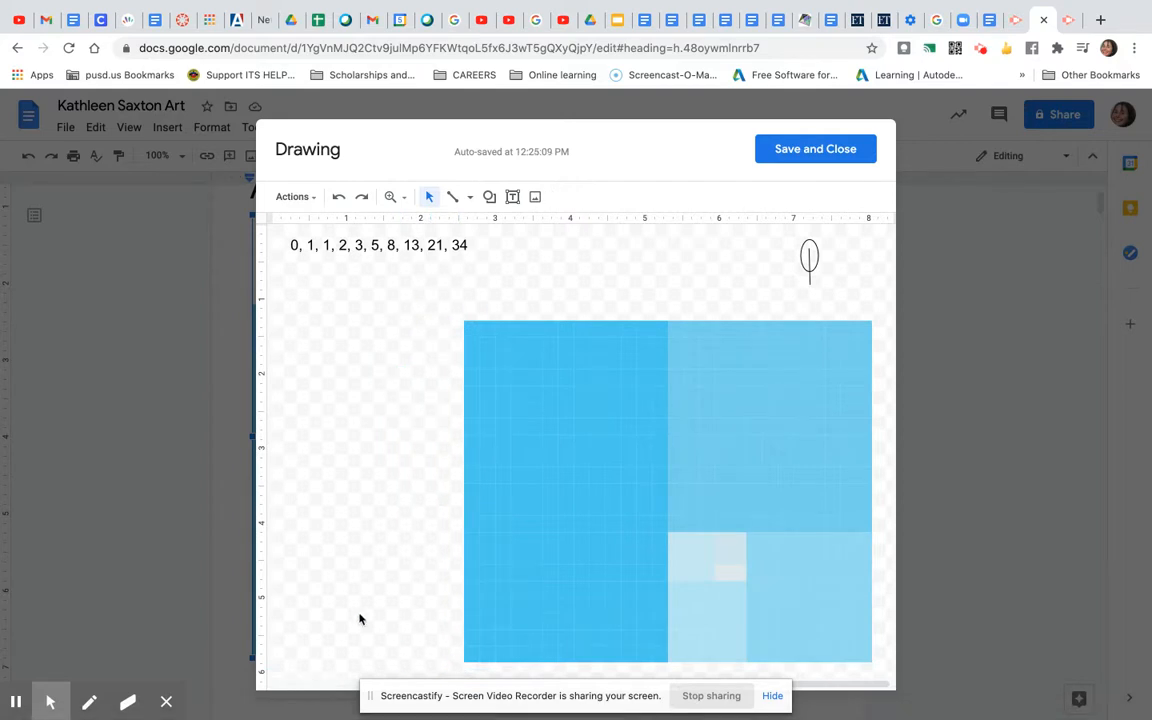
Save and close the drawing, and look it over in the document.
click(770, 161)
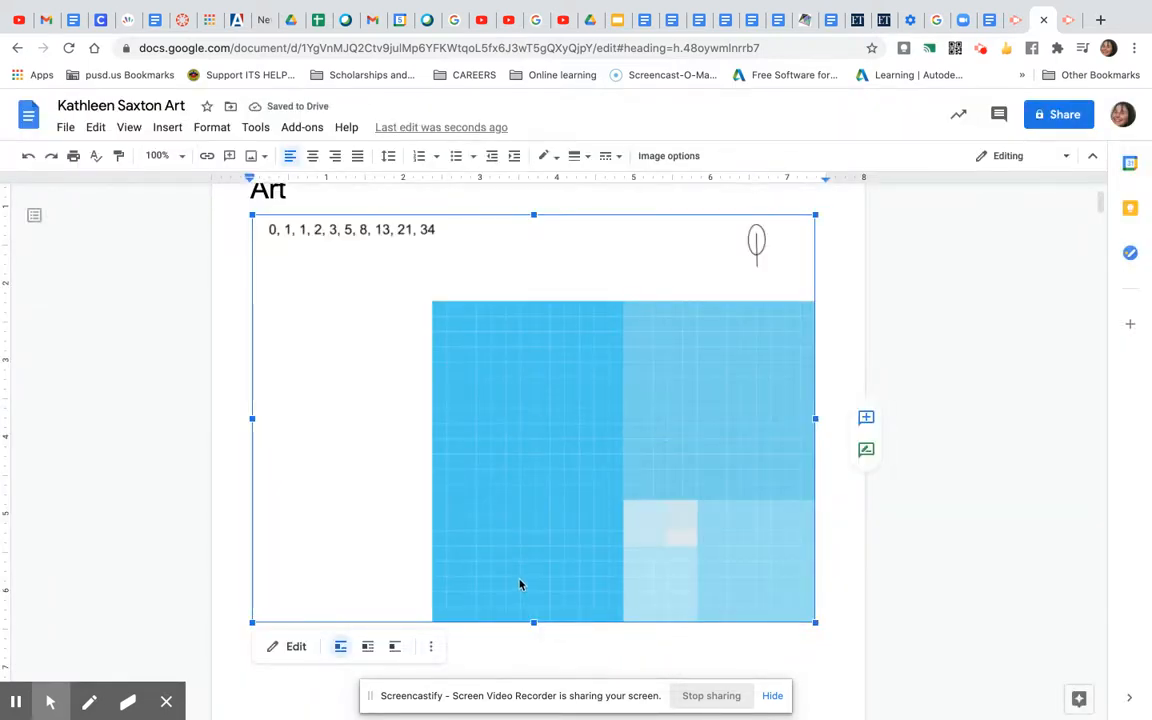
scroll(462, 273, down, 2)
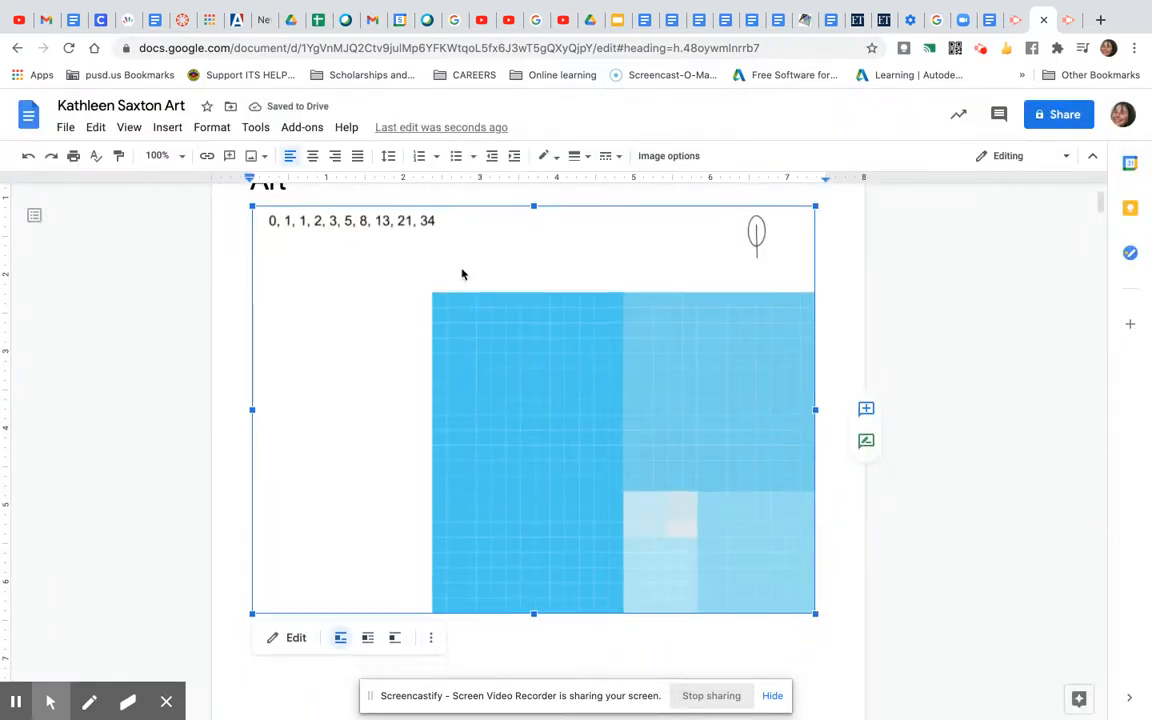
scroll(462, 273, up, 3)
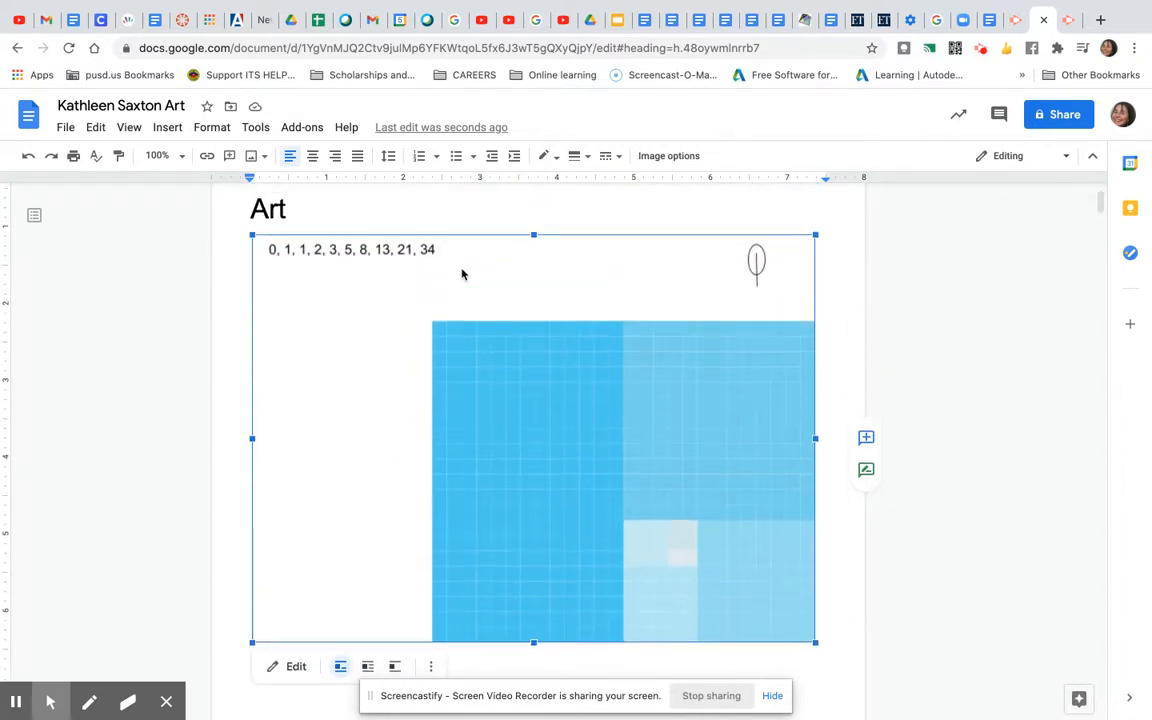
scroll(462, 273, down, 8)
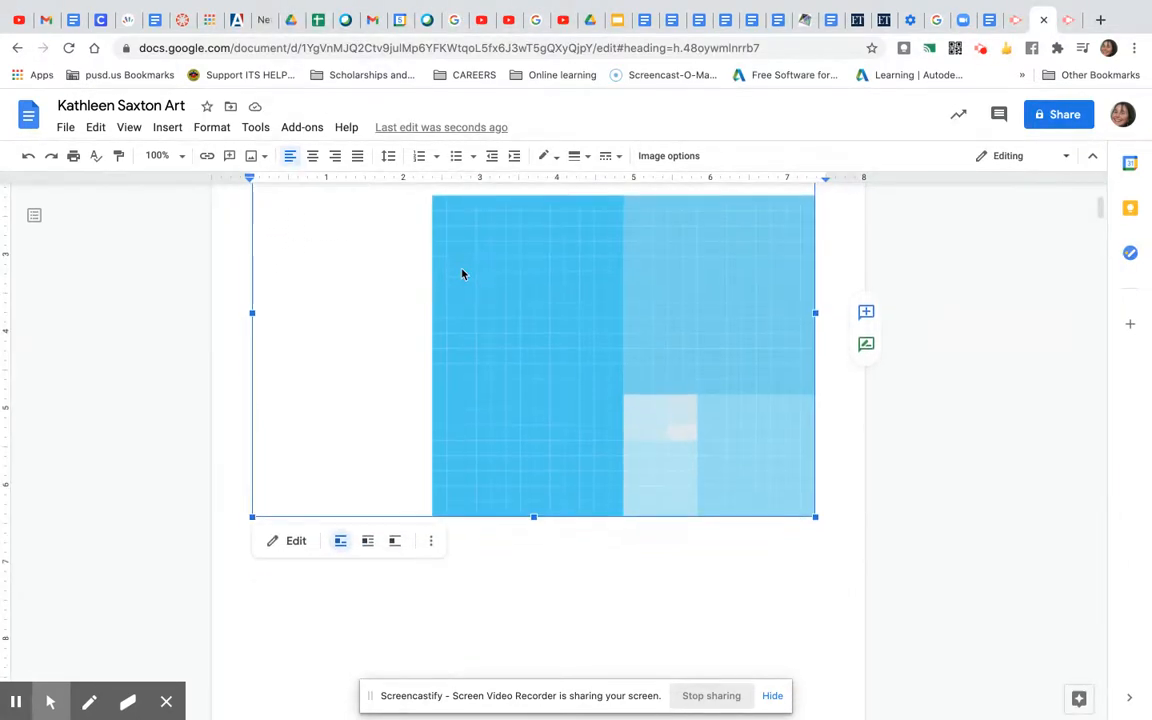
scroll(462, 268, up, 8)
Copy the caption beginning "TILE", Art Created Using The Fibonacci Sequence" from under the darker blue artwork and paste it below the new drawing.
scroll(462, 269, down, 2)
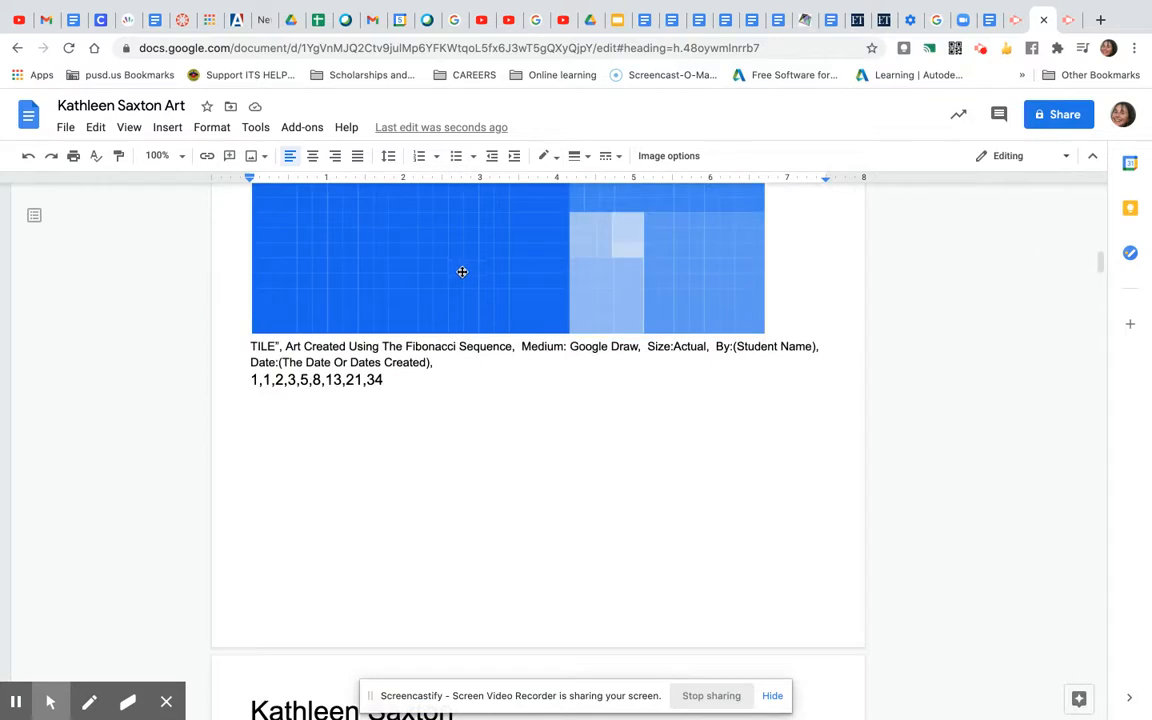
click(440, 363)
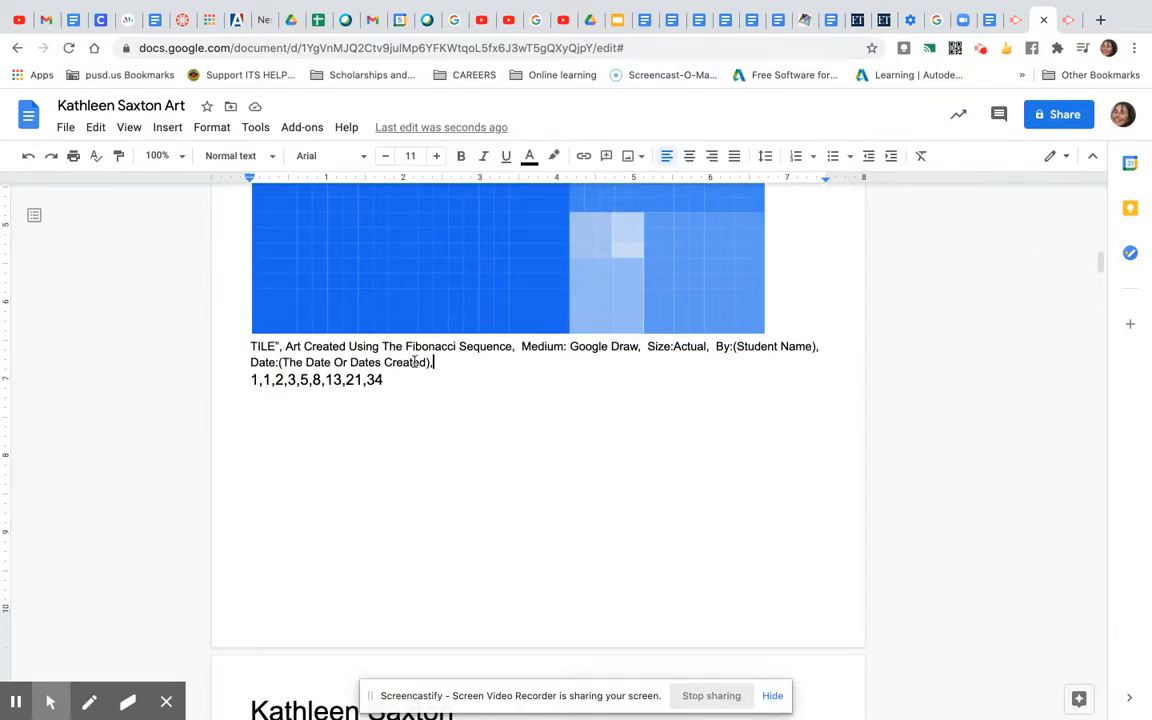
drag(432, 362, 250, 348)
key(ctrl+c)
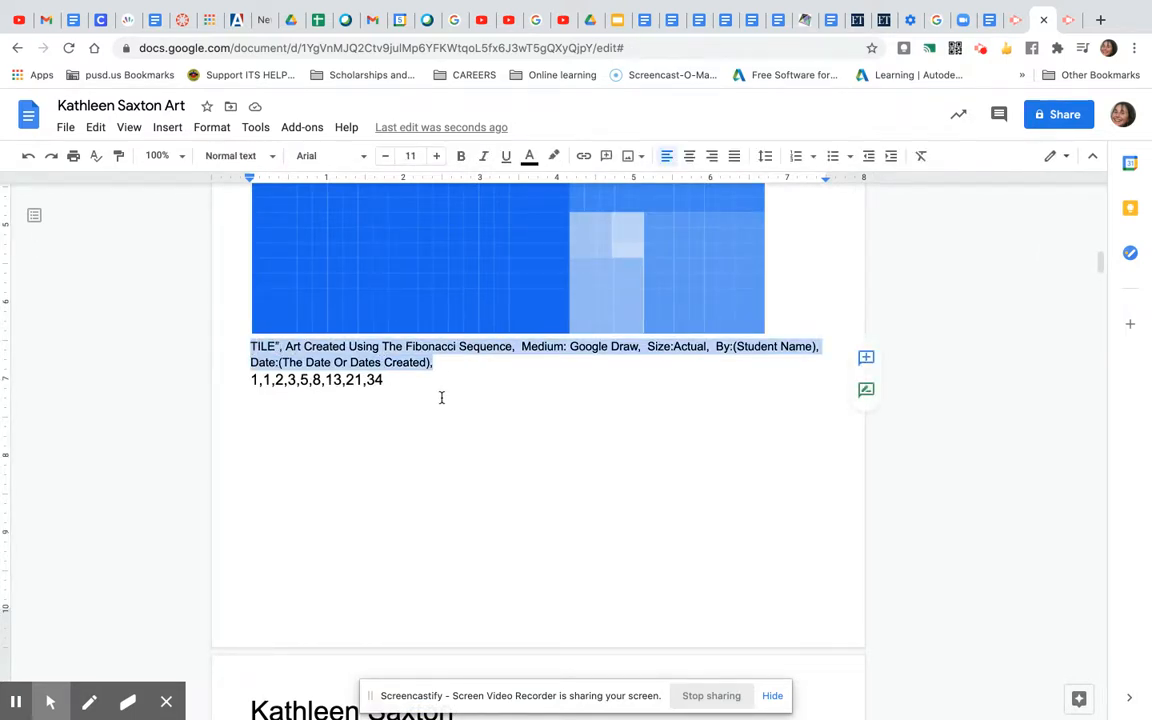
scroll(478, 379, up, 9)
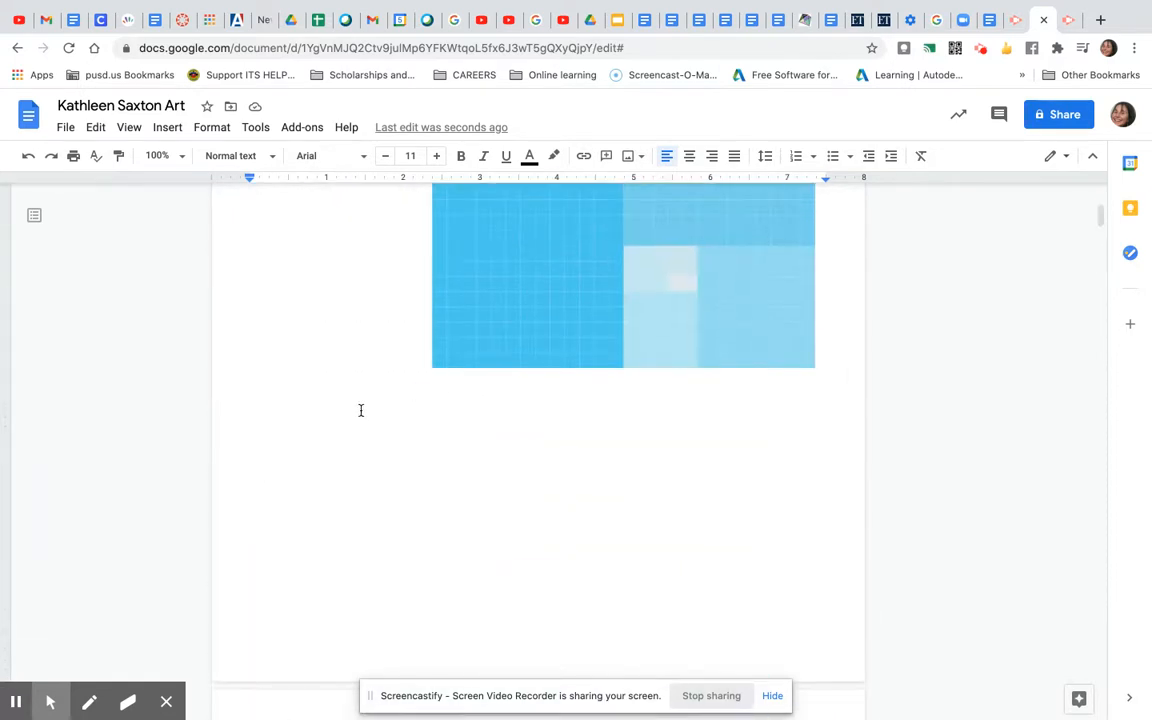
click(294, 412)
key(ctrl+v)
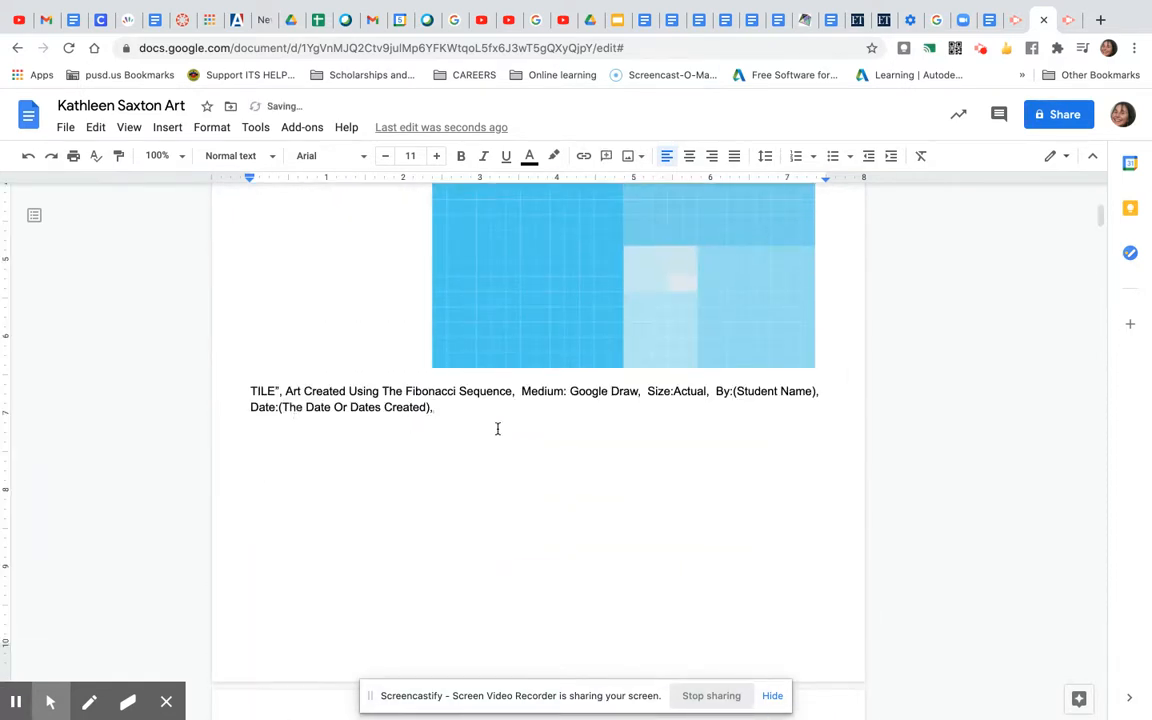